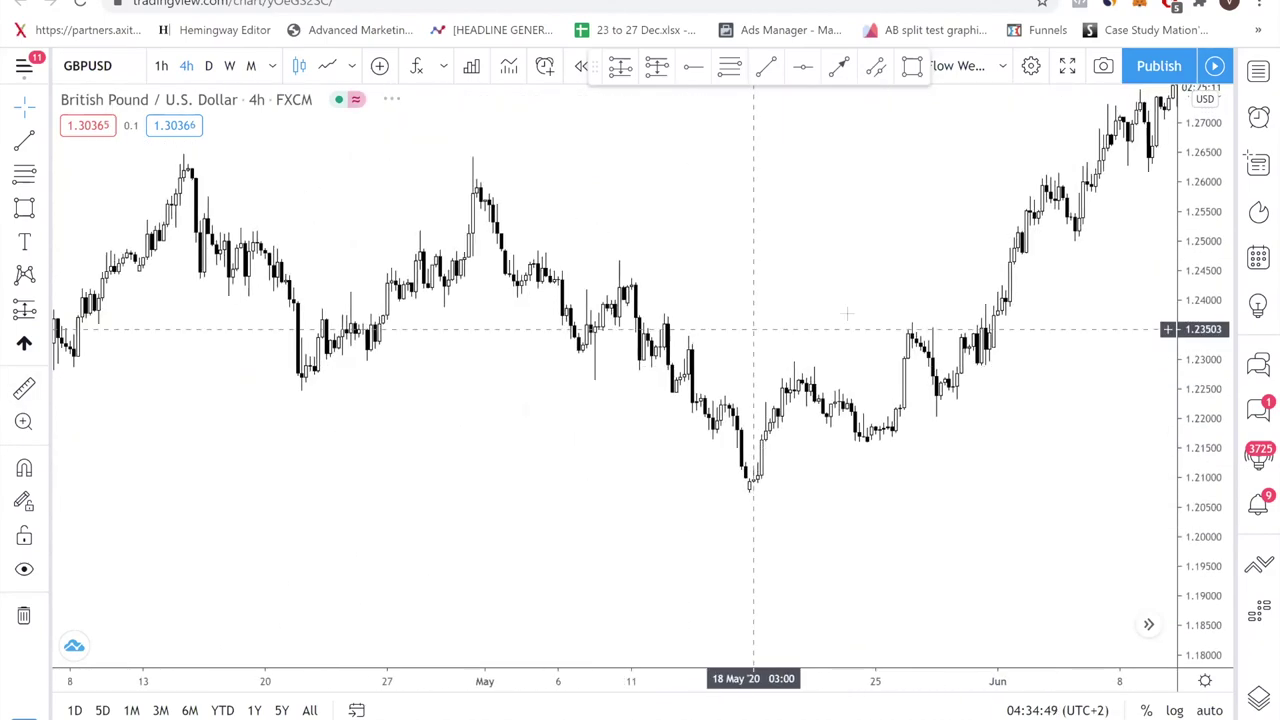
Draw a descending trendline on the GBPUSD 4h chart along the falling swing highs, starting at the 8 May 2020 high.
click(25, 141)
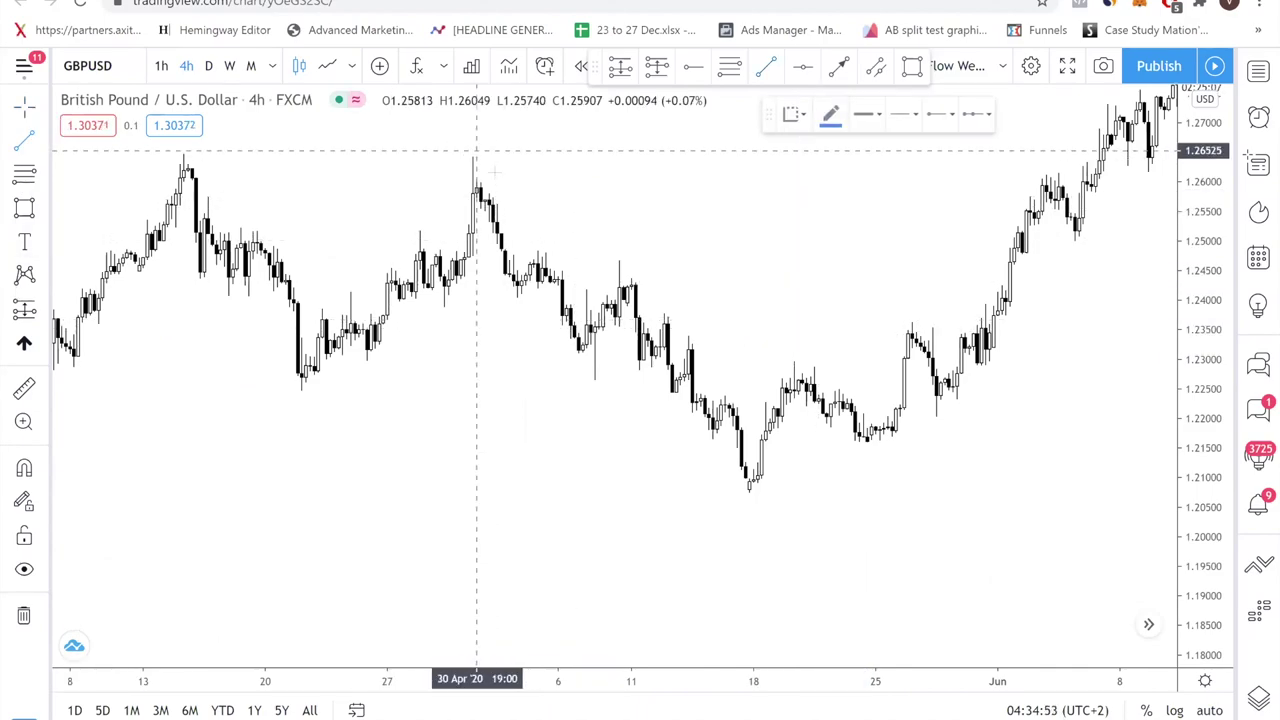
click(469, 155)
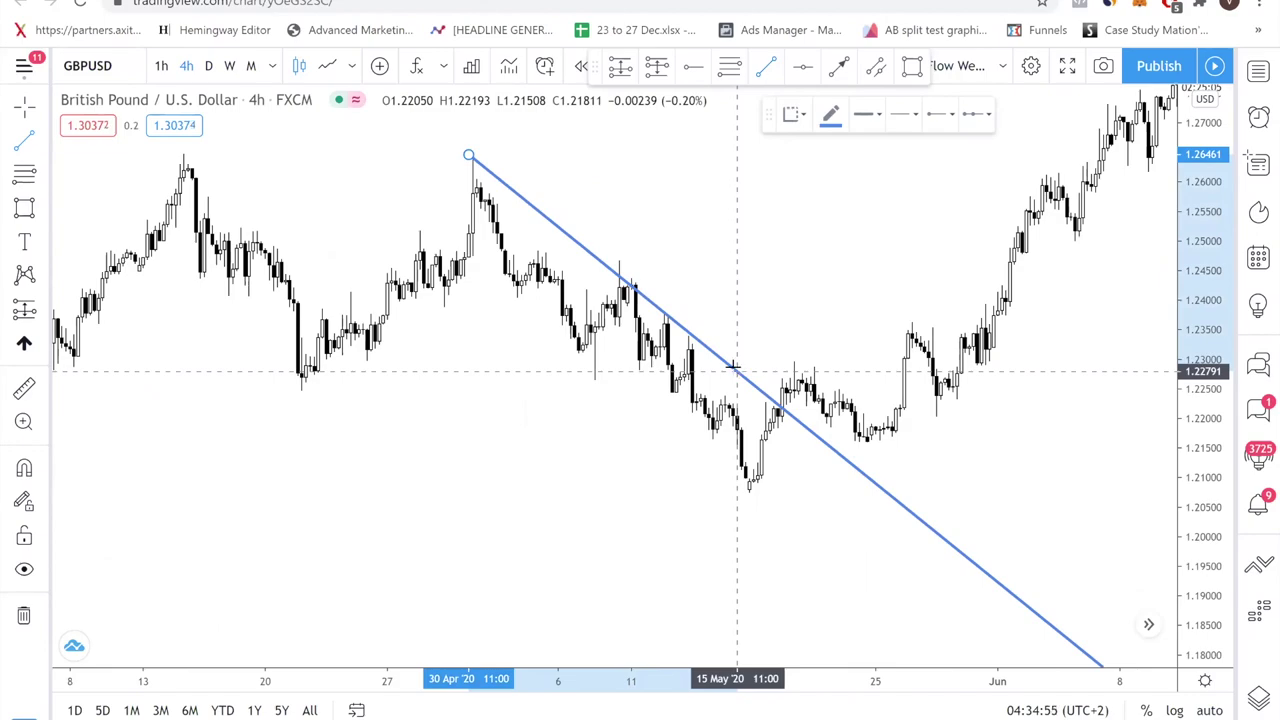
click(737, 371)
drag(469, 155, 615, 263)
click(672, 281)
scroll(660, 280, up, 3)
scroll(857, 355, down, 1)
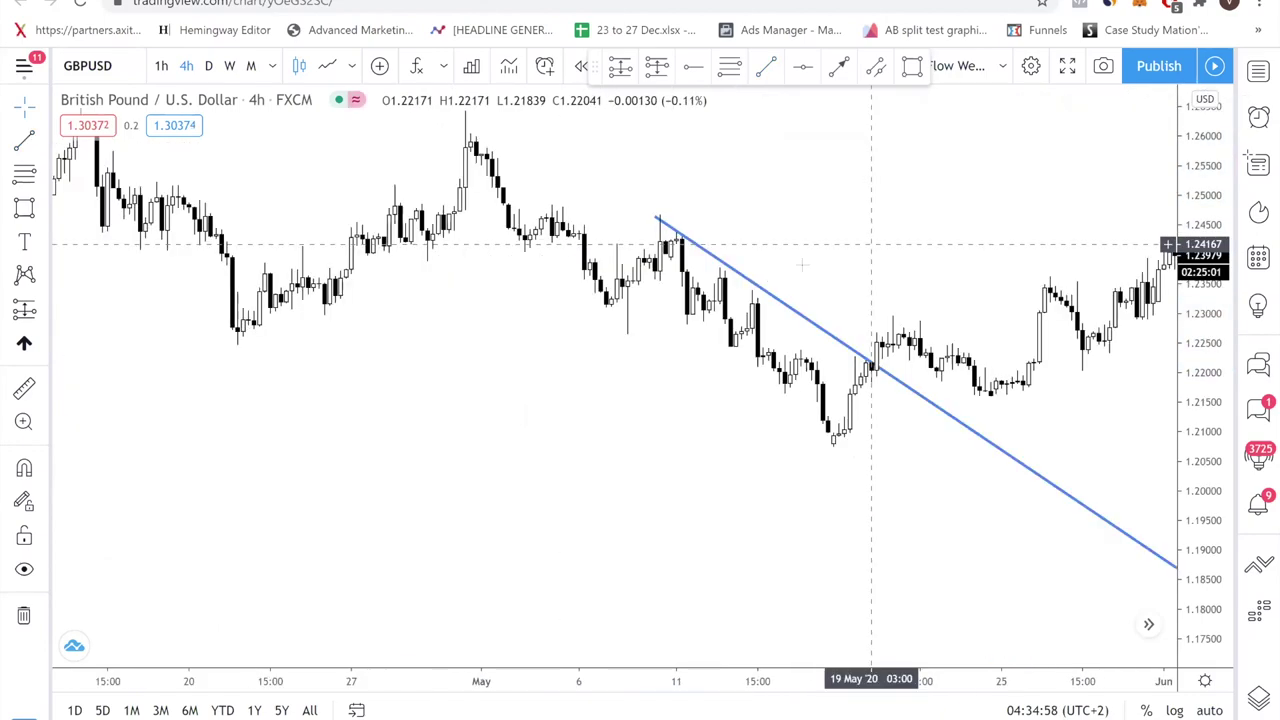
drag(820, 328, 811, 341)
click(614, 371)
scroll(654, 471, up, 3)
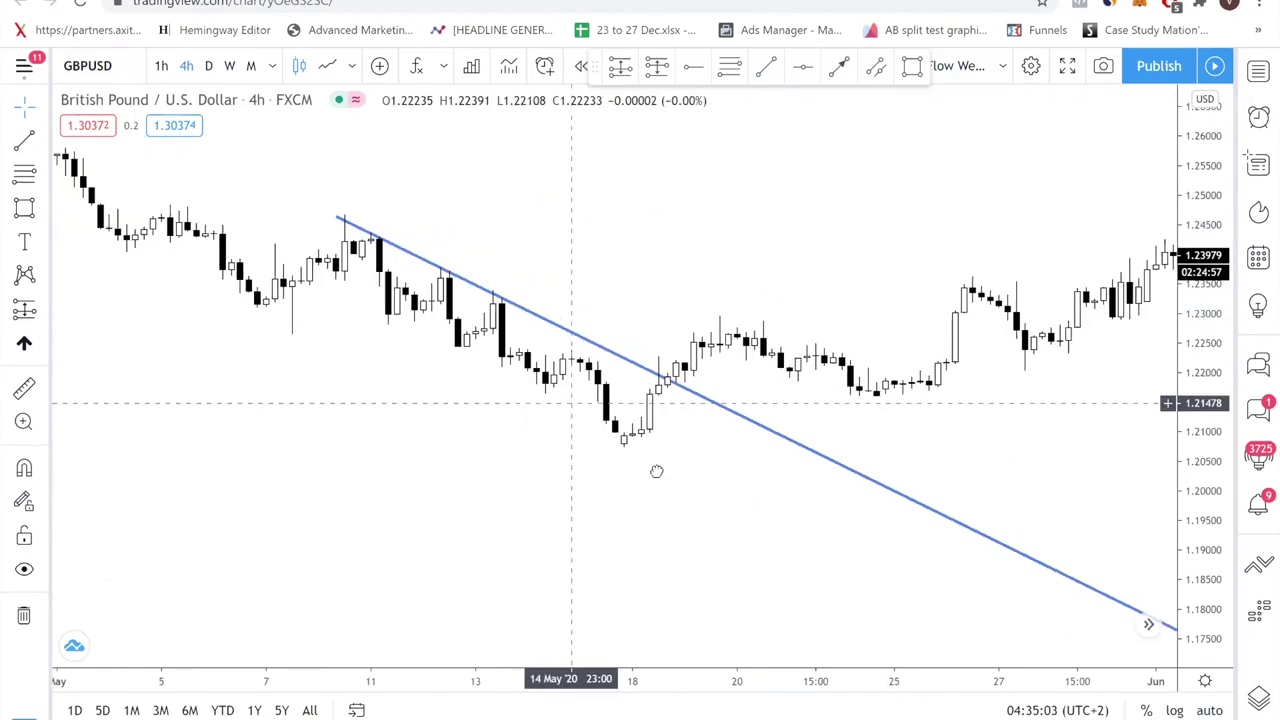
scroll(829, 520, down, 1)
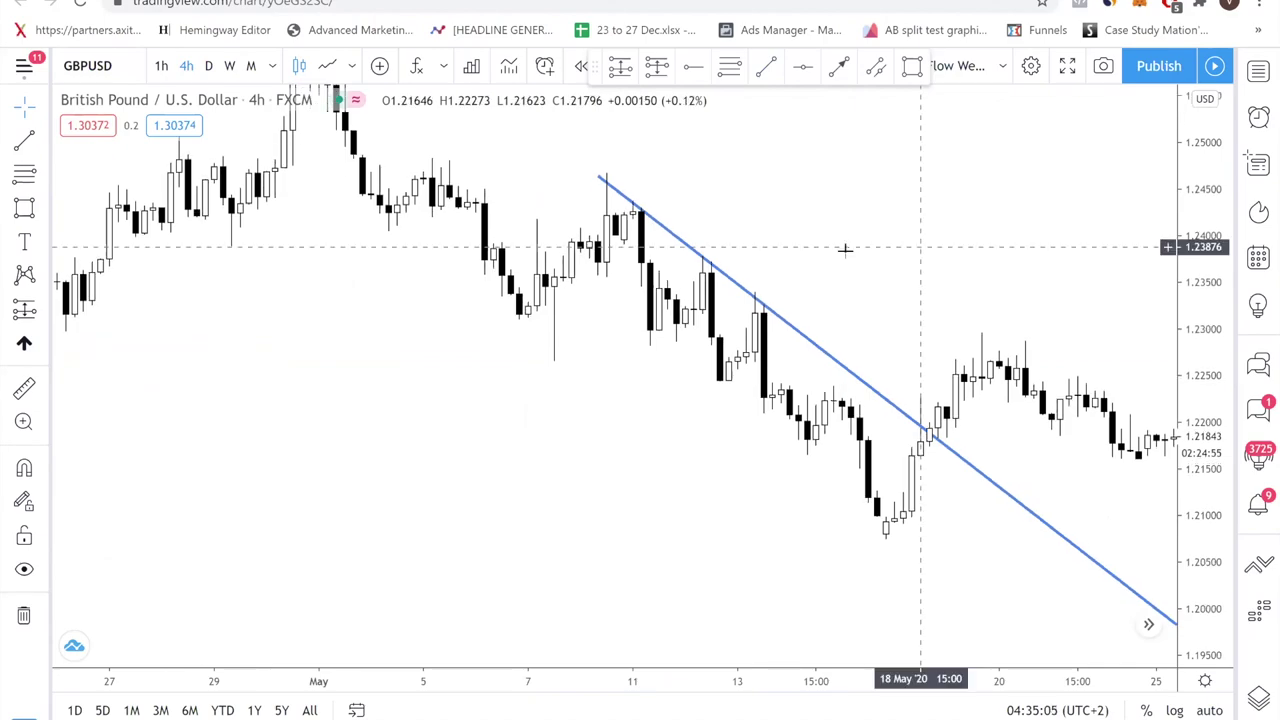
Highlight two trendline touches with rectangles, one over the 8–11 May highs and a smaller one over the 12 May high.
drag(846, 251, 929, 283)
click(24, 207)
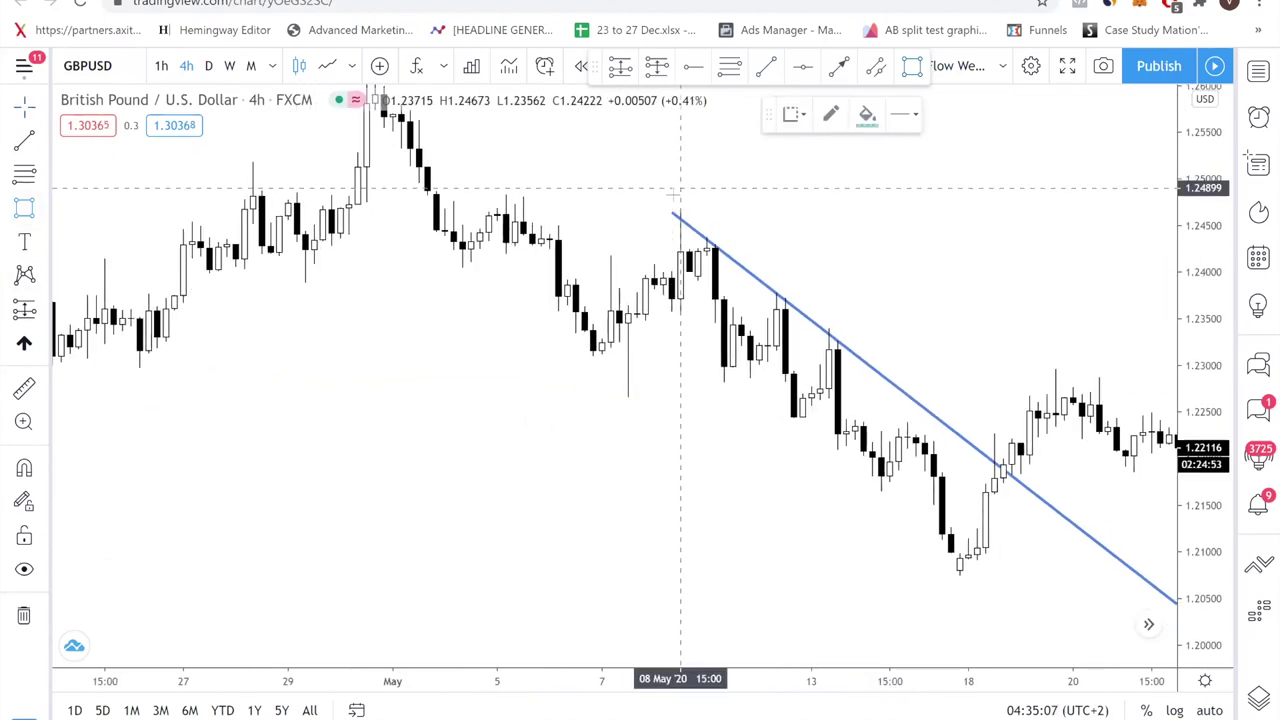
drag(671, 201, 733, 245)
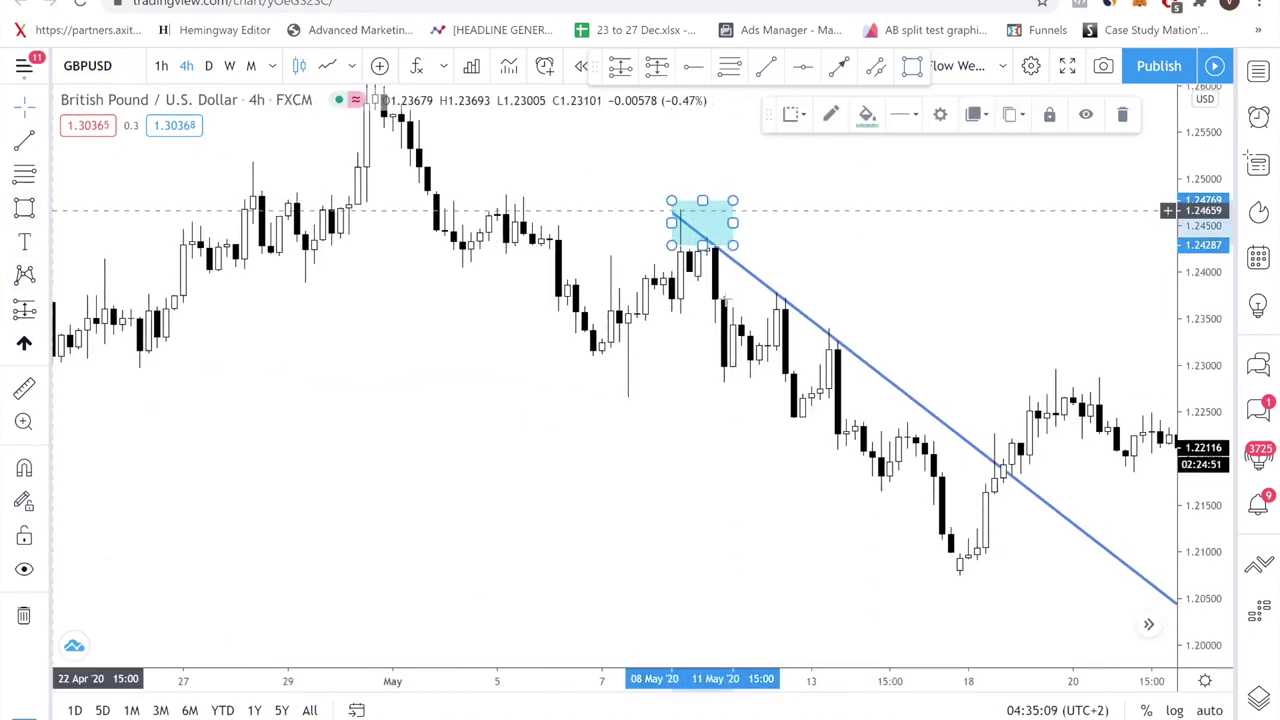
click(760, 286)
click(794, 307)
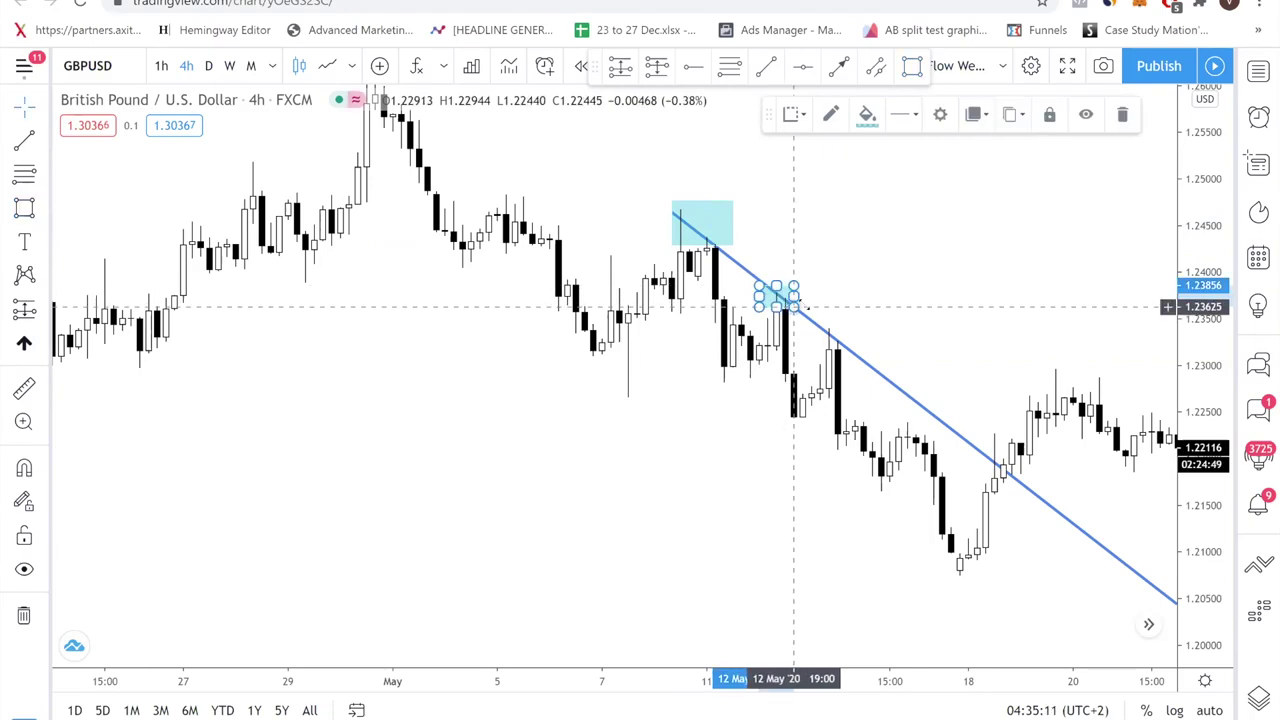
click(855, 265)
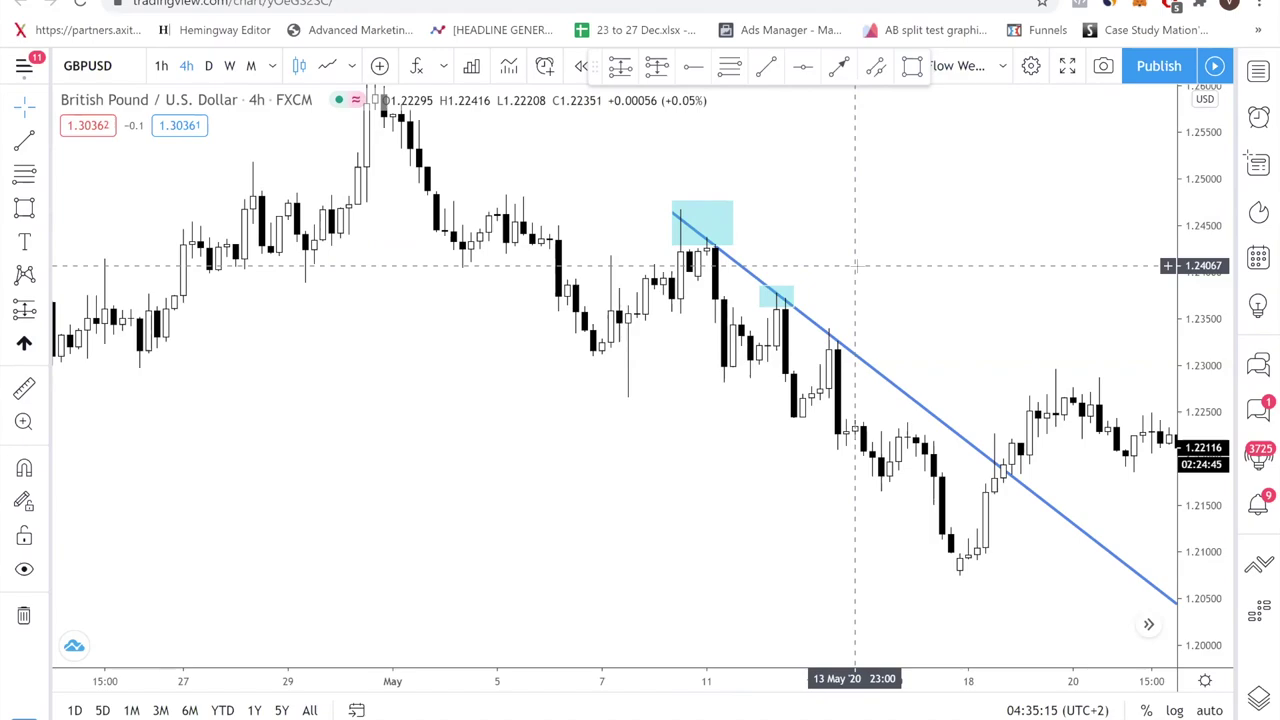
Draw a Fibonacci retracement from the 12 May high at about 1.23786 down to the swing low level at about 1.22421.
click(24, 173)
click(778, 291)
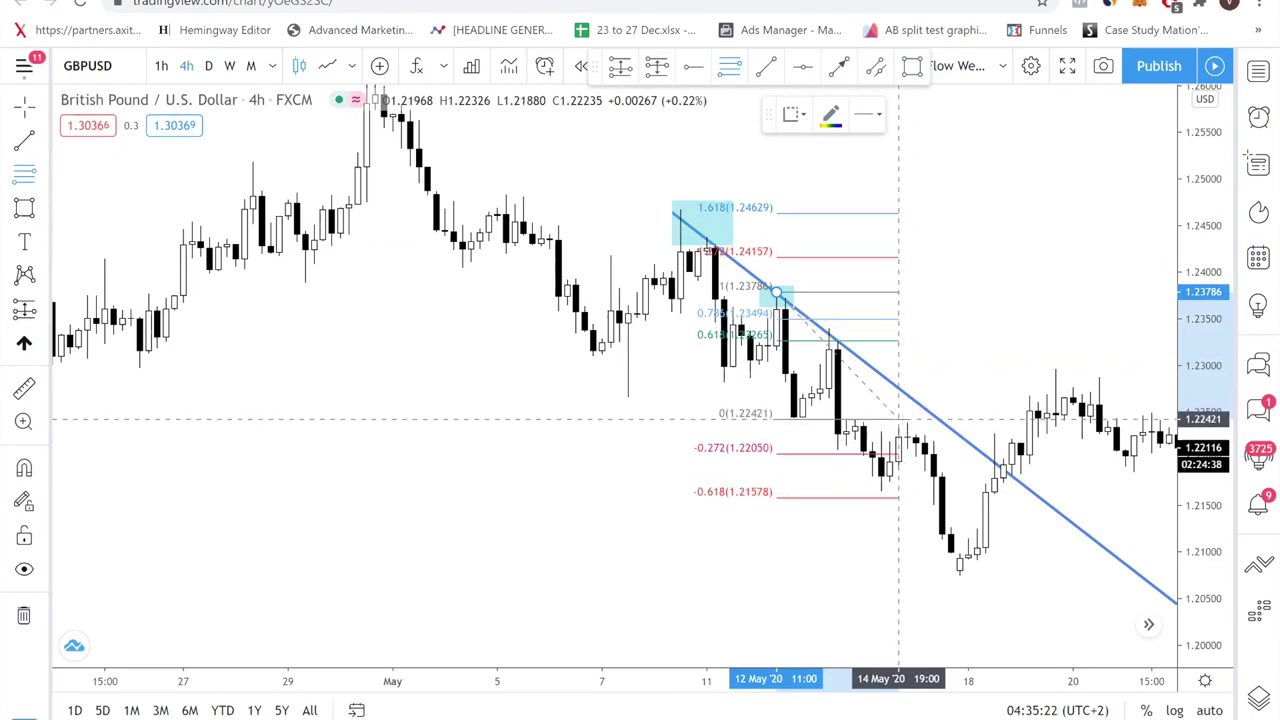
click(898, 419)
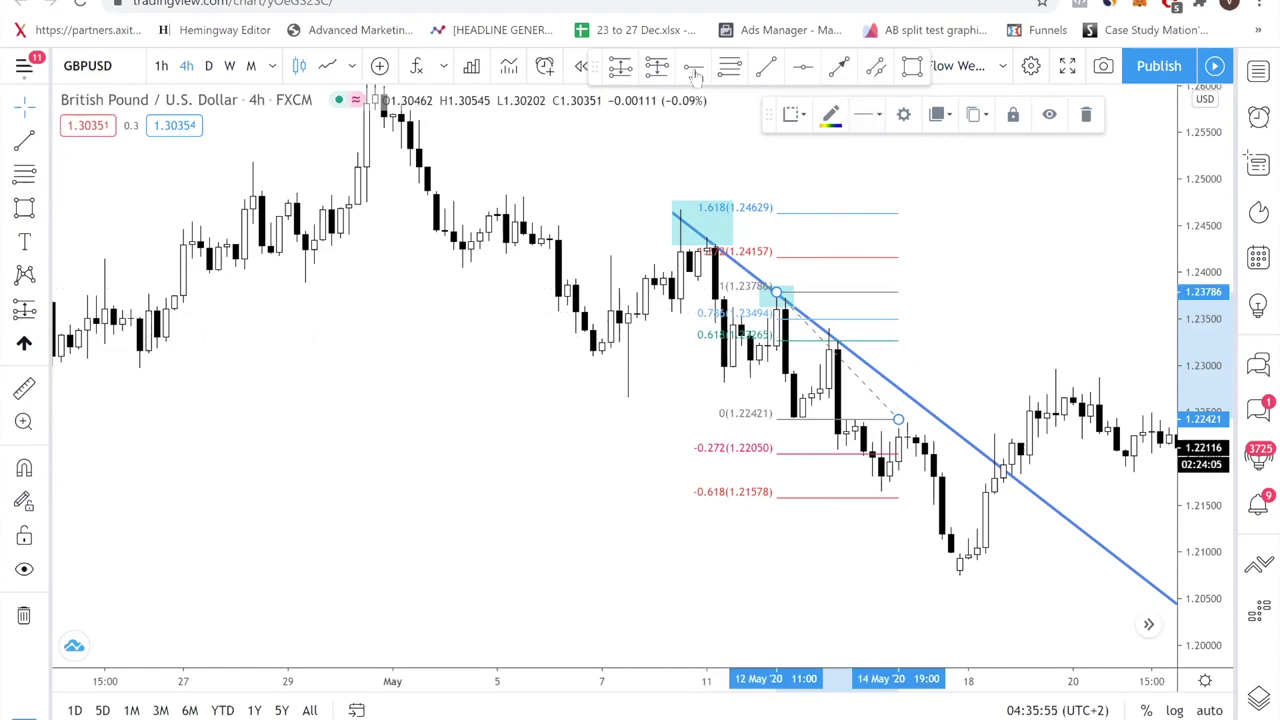
Place two horizontal rays near the 0.618 and 0.786 Fibonacci levels, at about 1.23264 and 1.23525.
click(750, 340)
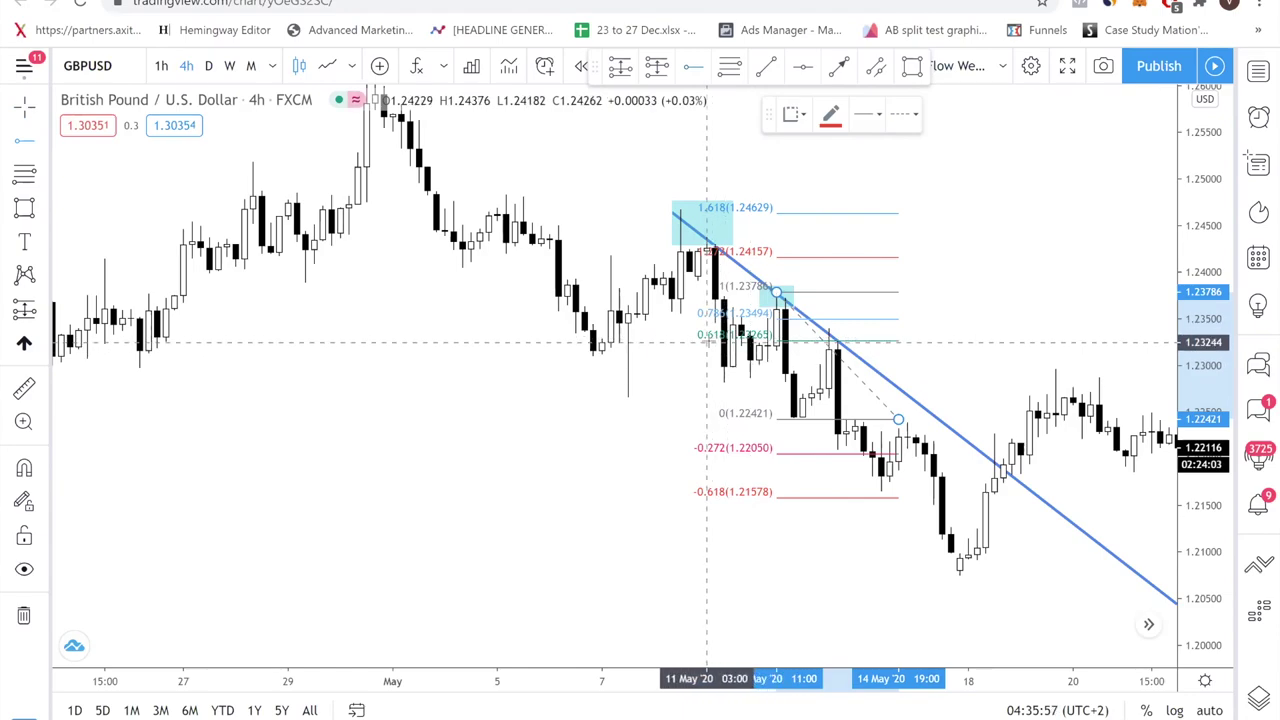
click(707, 340)
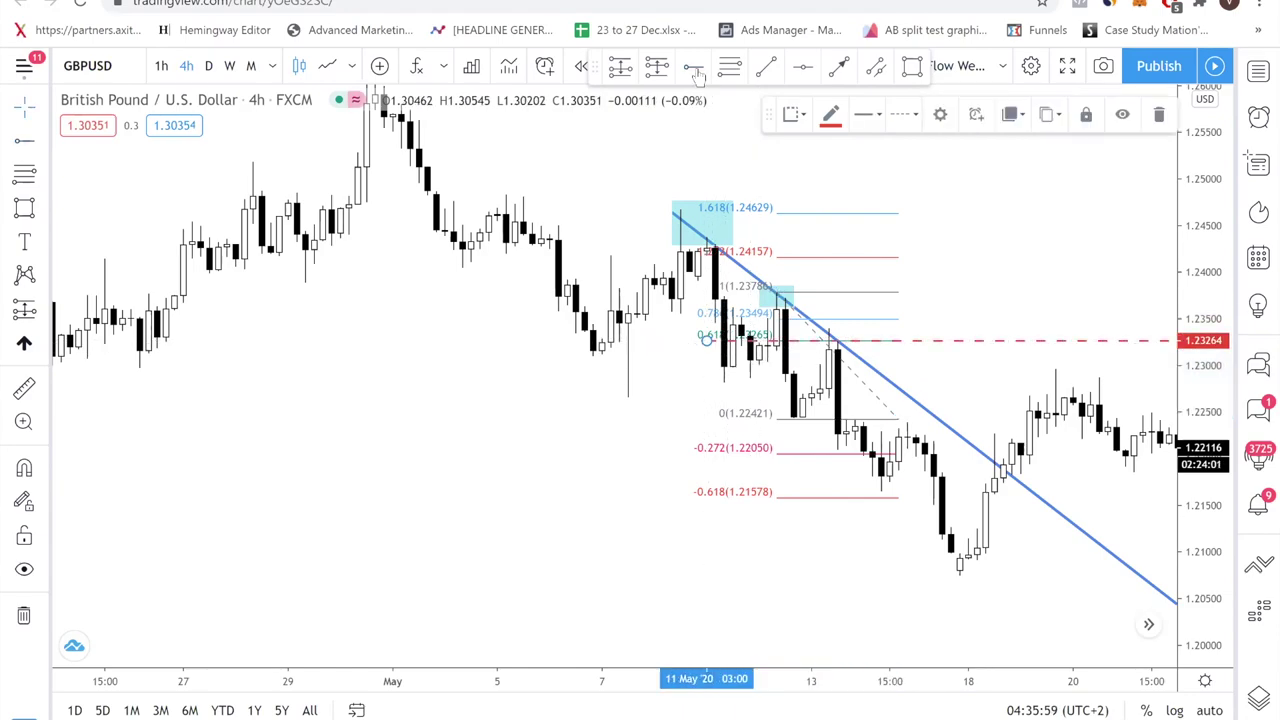
click(638, 325)
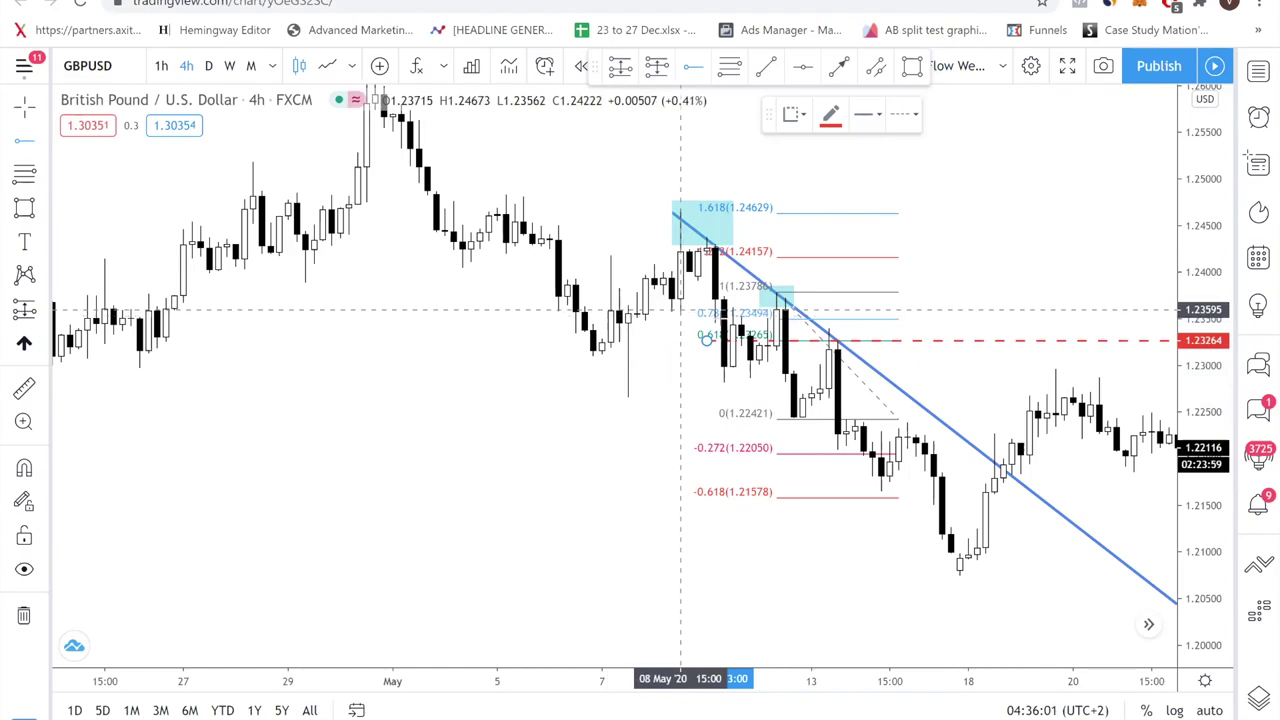
click(705, 316)
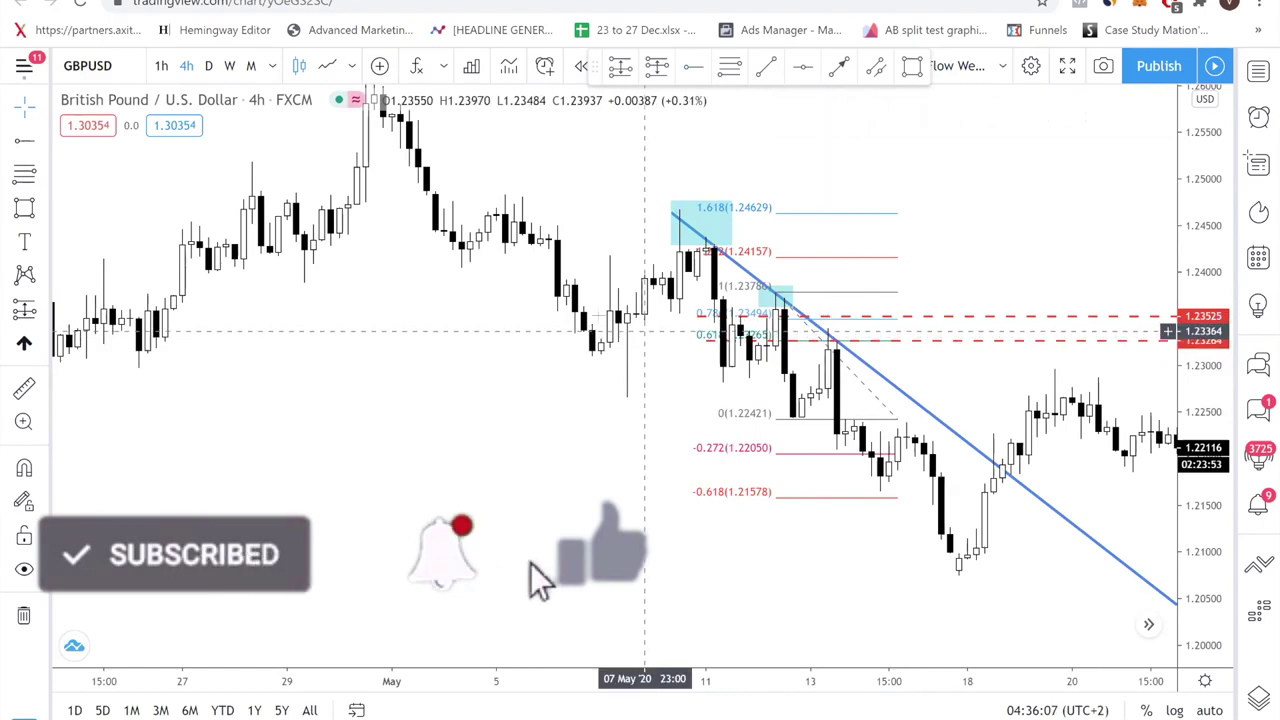
Switch to a line chart and mark a rectangle zone from 6 to 15 May between about 1.23525 and 1.23304.
scroll(640, 320, down, 3)
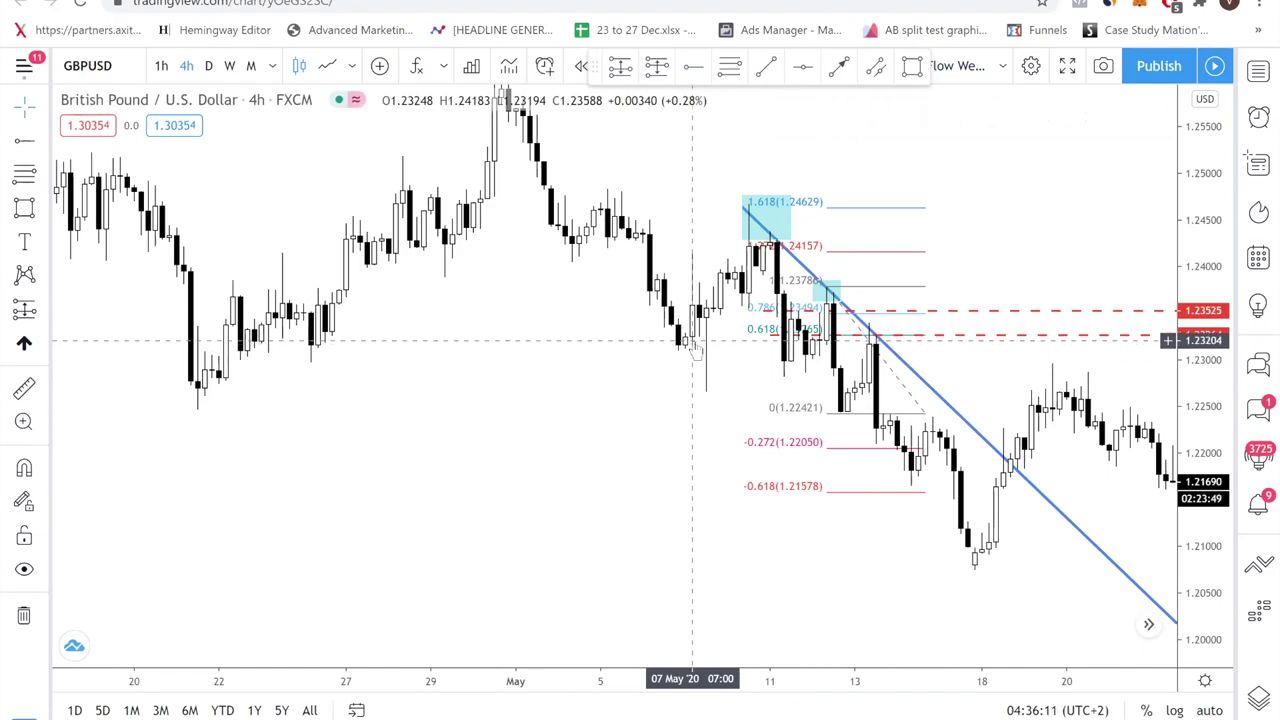
click(327, 65)
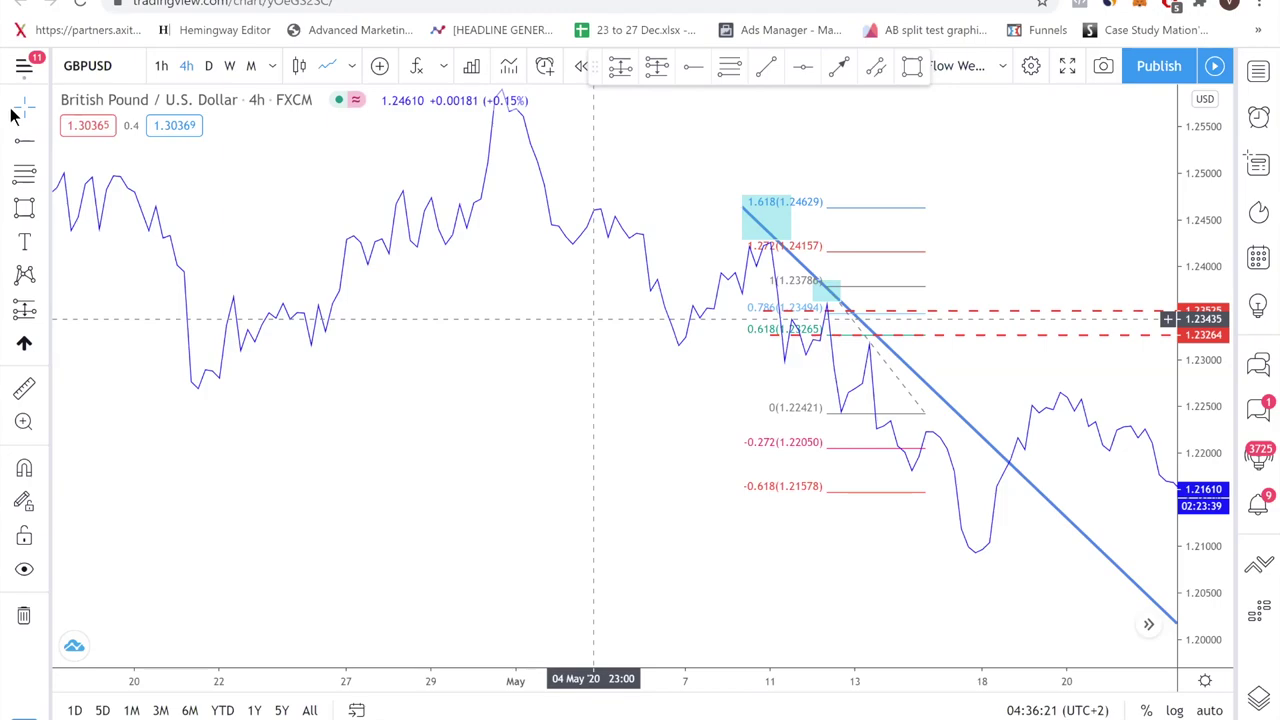
click(24, 207)
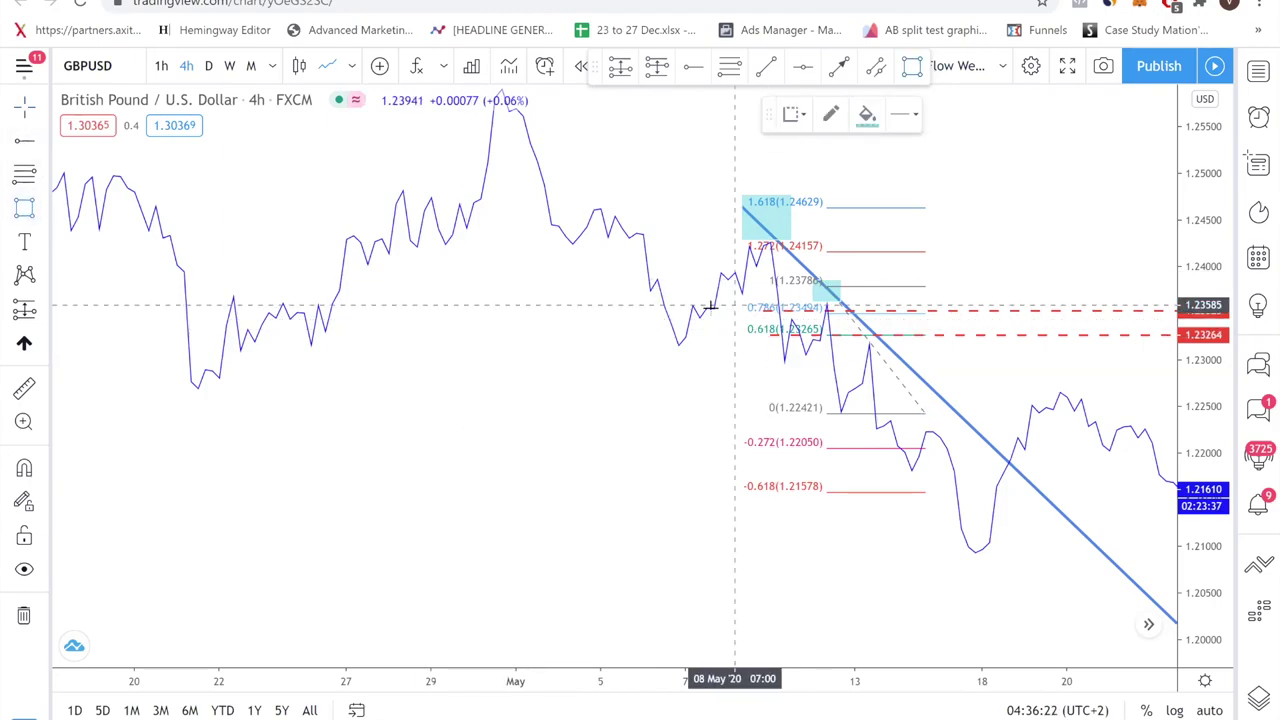
mouse_move(656, 310)
mouse_down()
mouse_move(829, 333)
mouse_move(951, 331)
mouse_move(940, 330)
mouse_up()
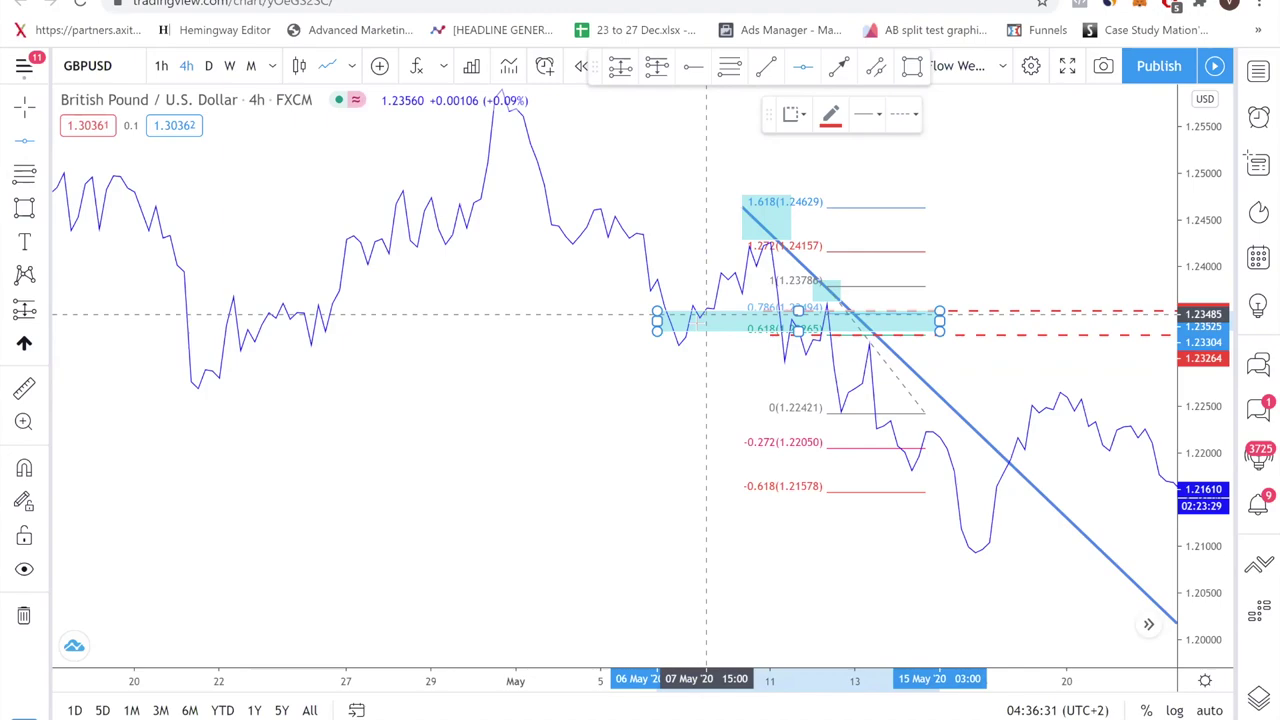
Add a horizontal line through the zone at about 1.23435 and return the chart to candlesticks.
key(alt+h)
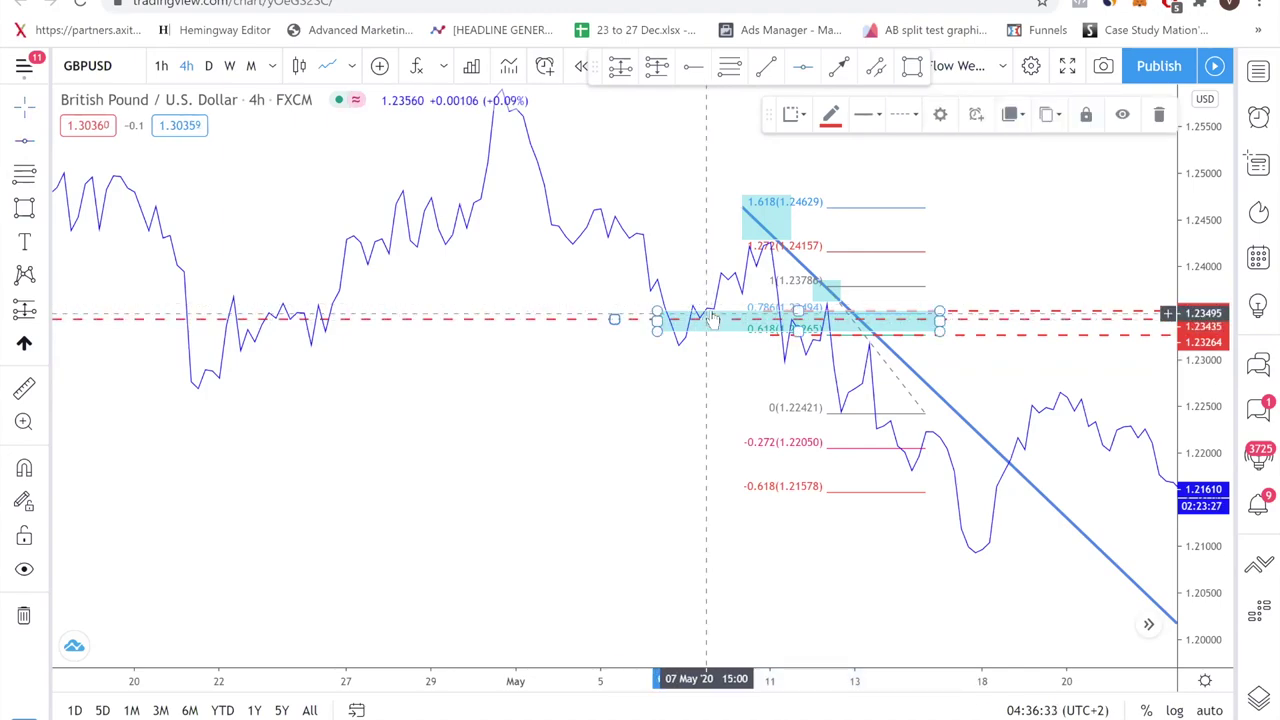
click(707, 315)
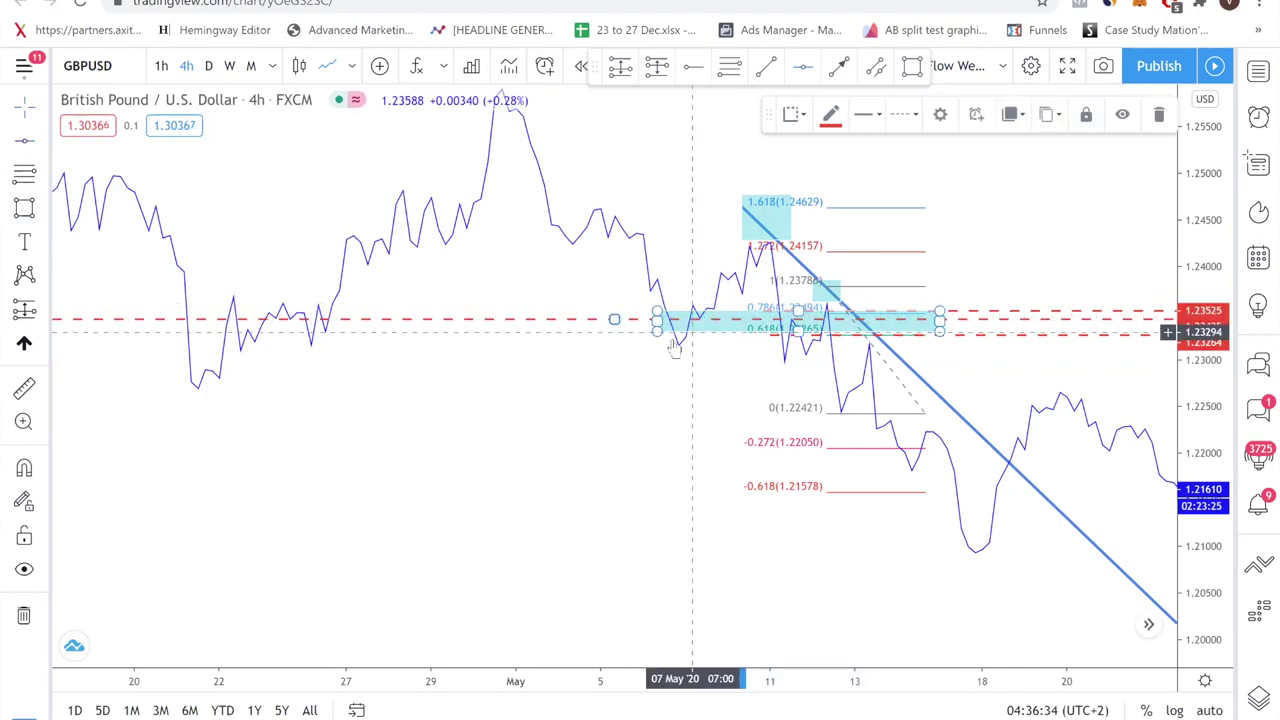
click(292, 330)
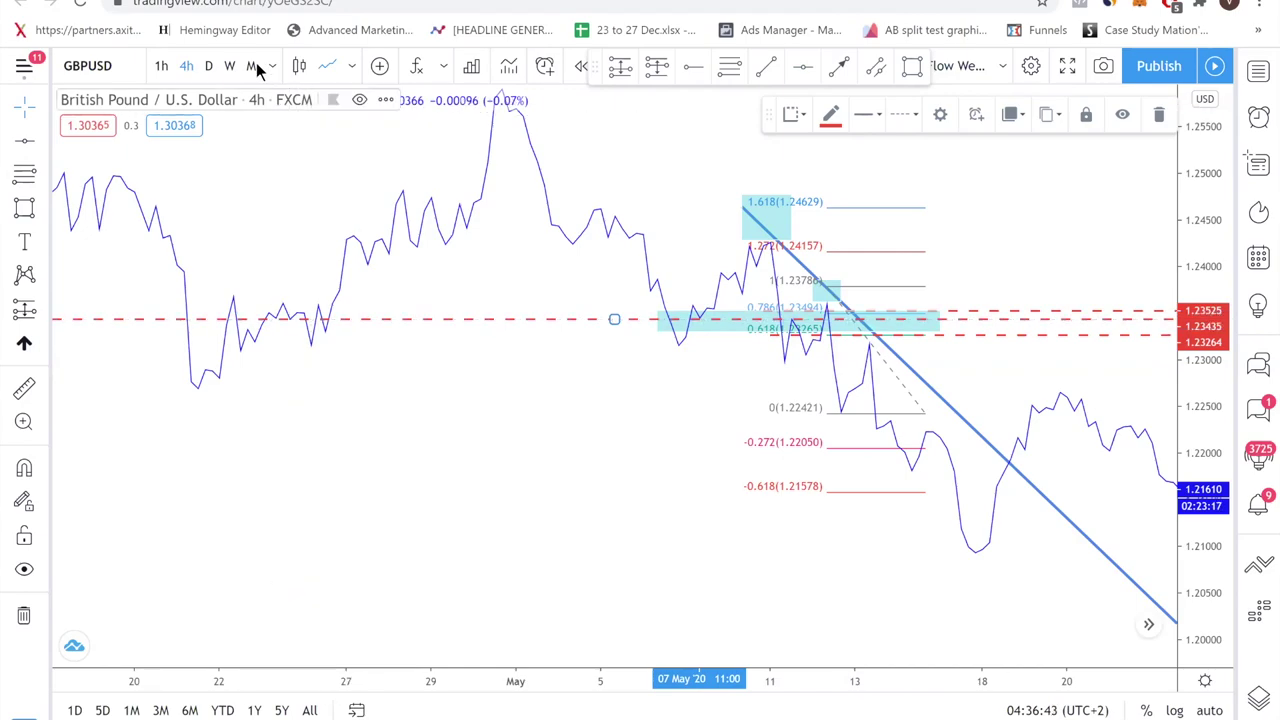
click(298, 66)
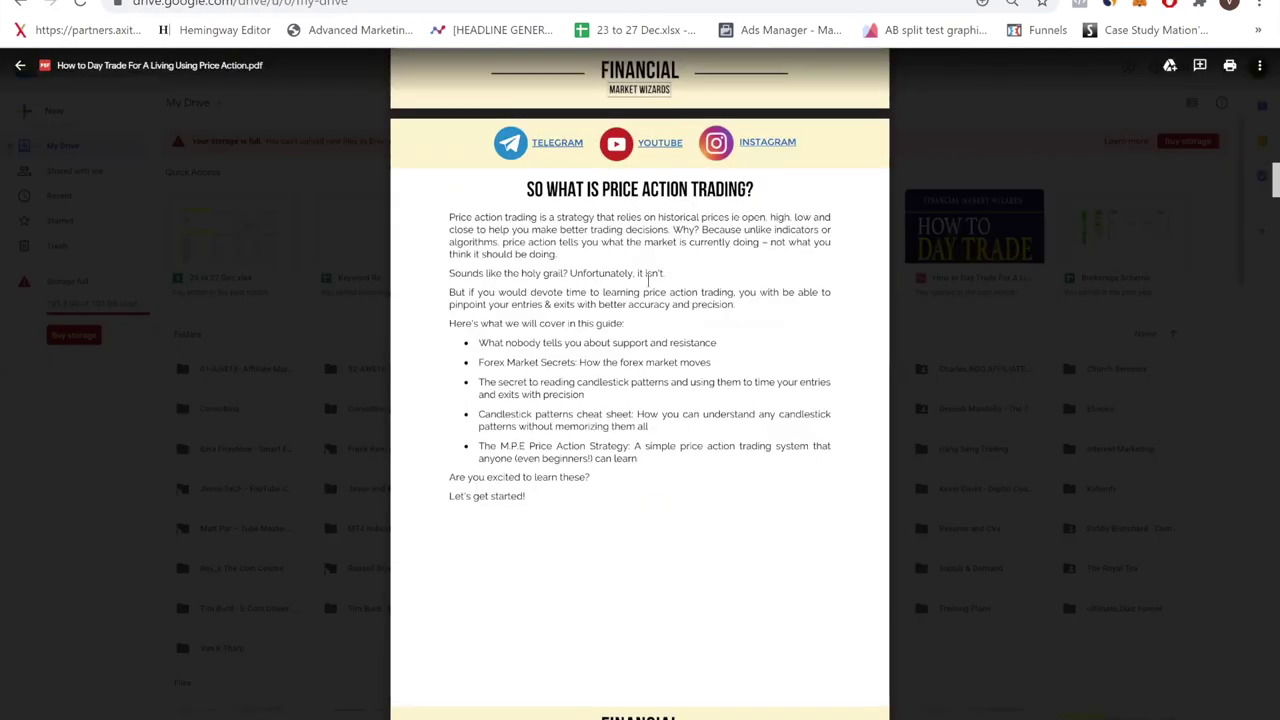
Skim the day trading guide PDF's sections on support and resistance, market stages and candlestick patterns.
scroll(648, 281, up, 5)
scroll(697, 371, down, 20)
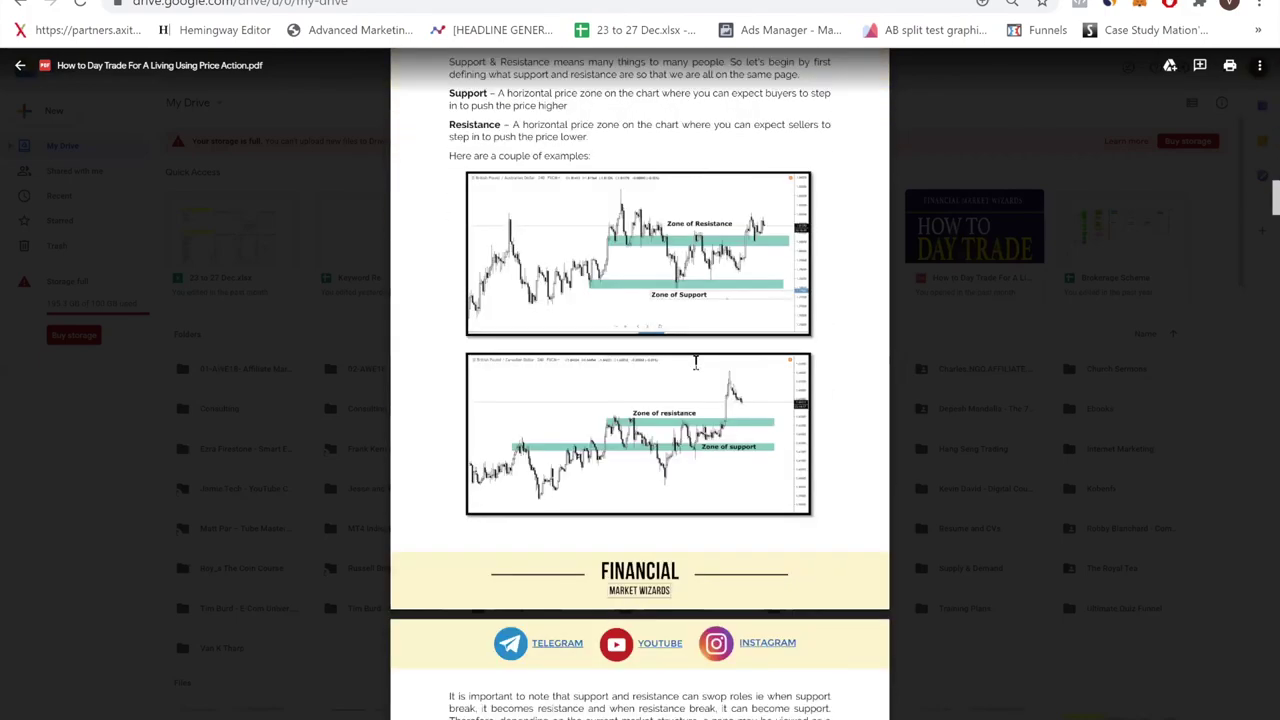
scroll(696, 362, down, 20)
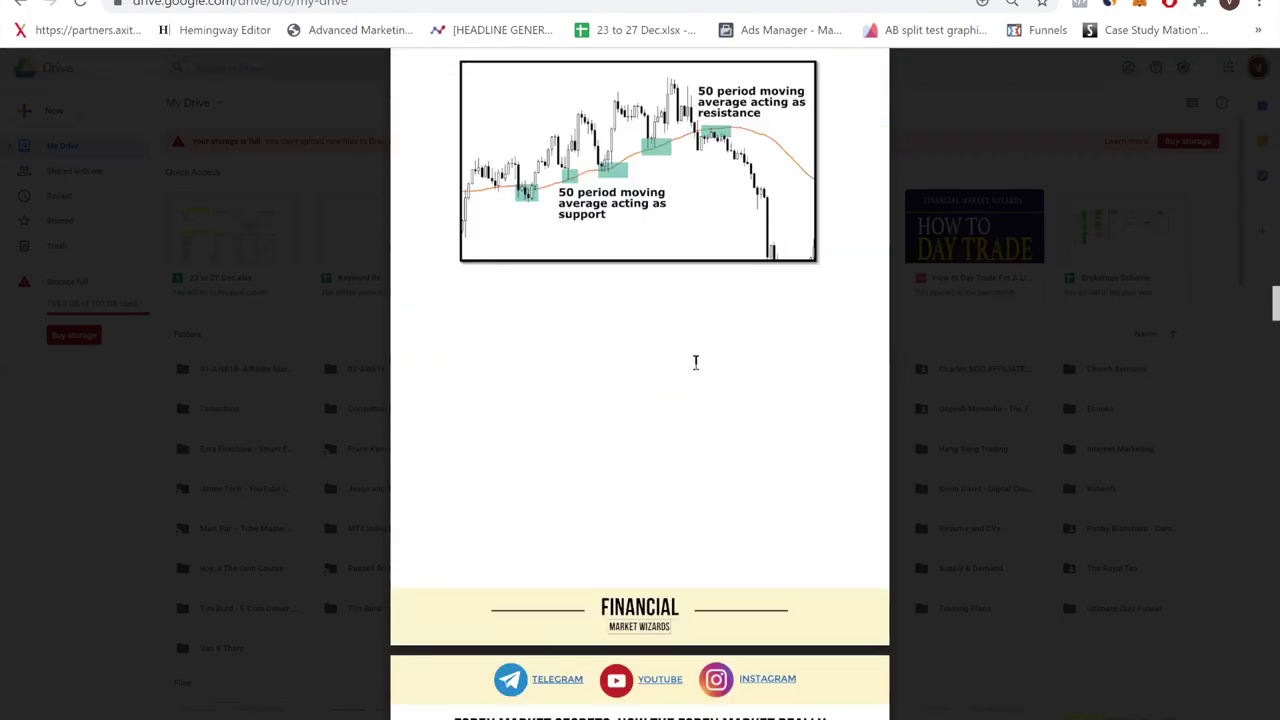
scroll(696, 362, down, 10)
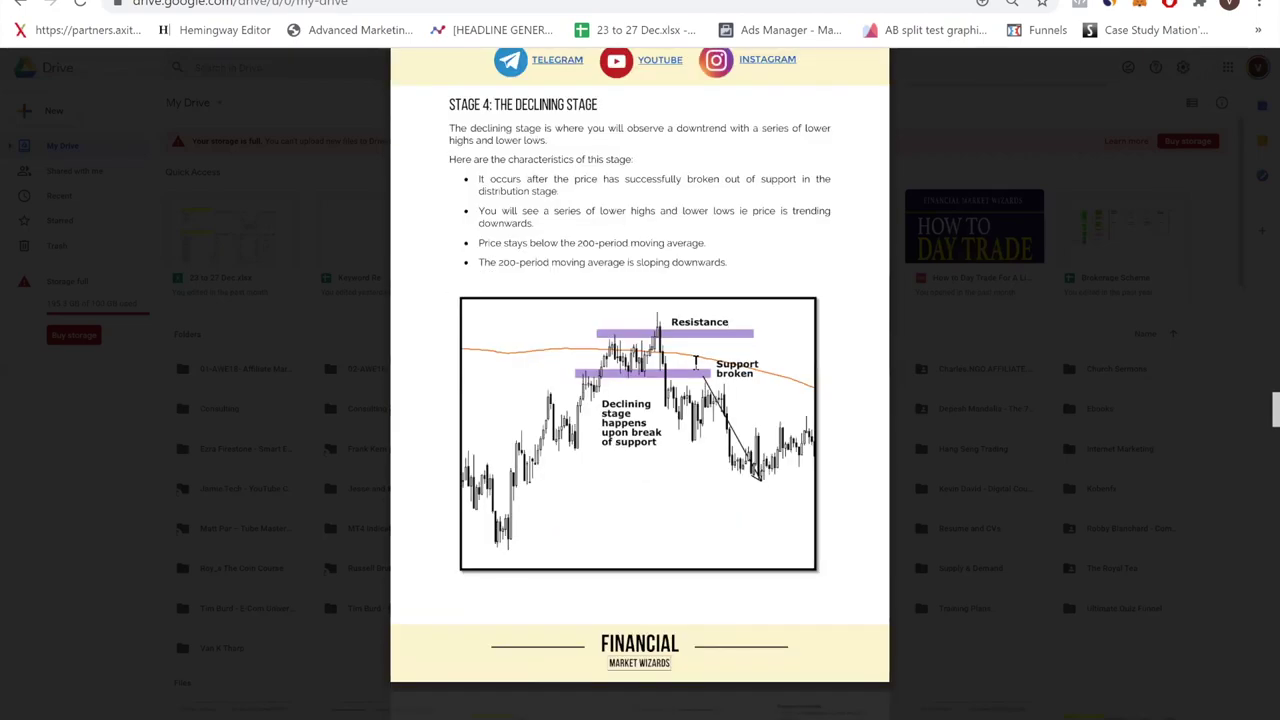
scroll(697, 362, up, 6)
scroll(692, 364, down, 12)
scroll(690, 366, down, 10)
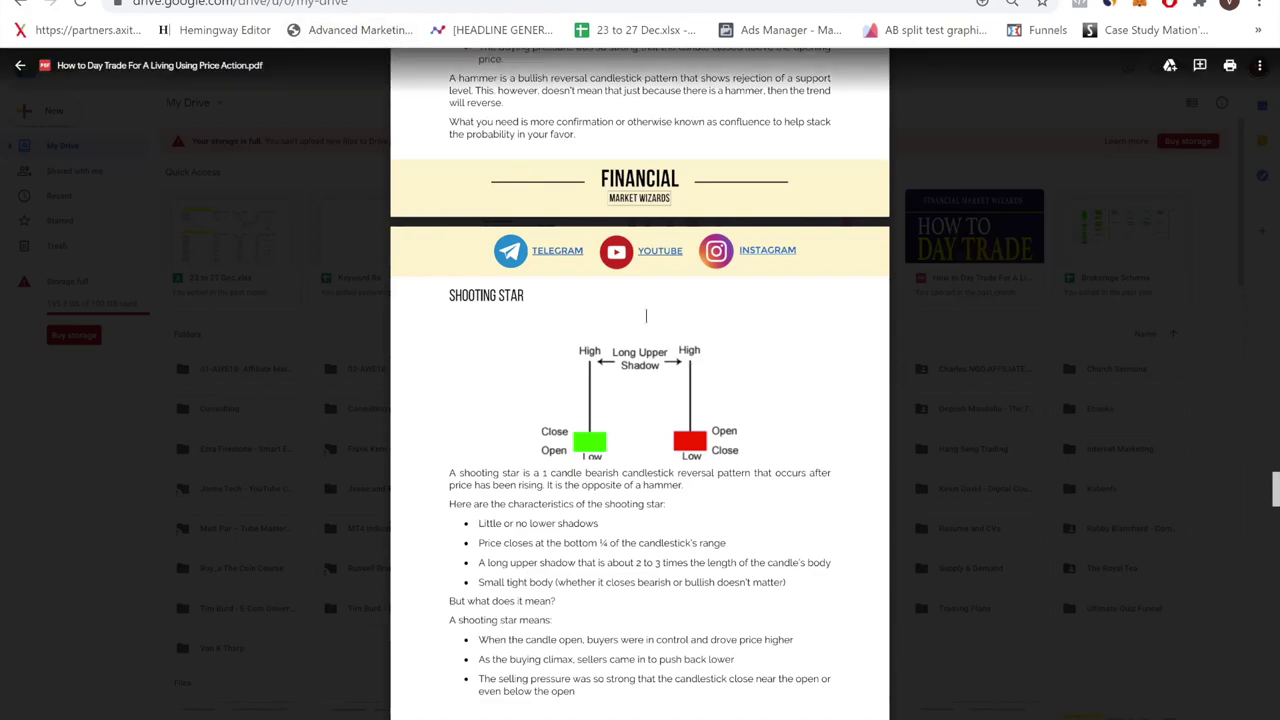
scroll(594, 203, up, 15)
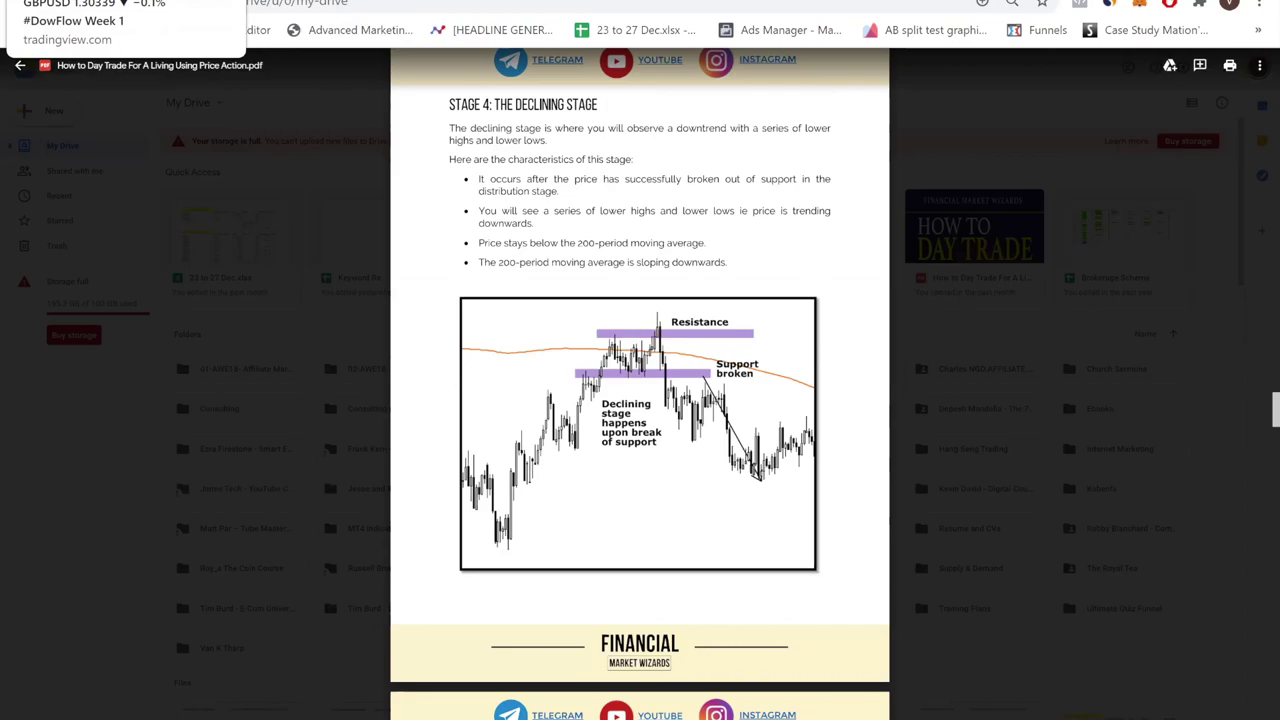
Switch back to the TradingView GBPUSD chart and review the price action around the marked Fibonacci zone and trendline.
click(90, 0)
drag(717, 405, 658, 433)
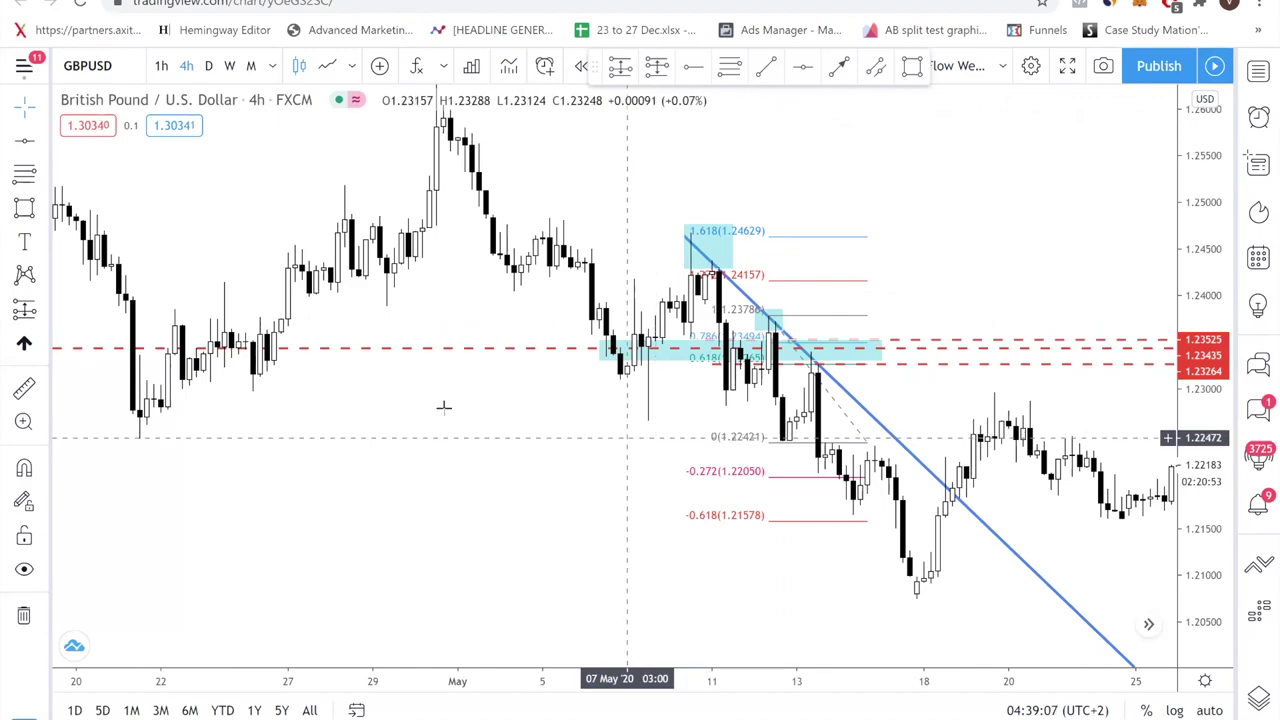
scroll(1006, 477, down, 1)
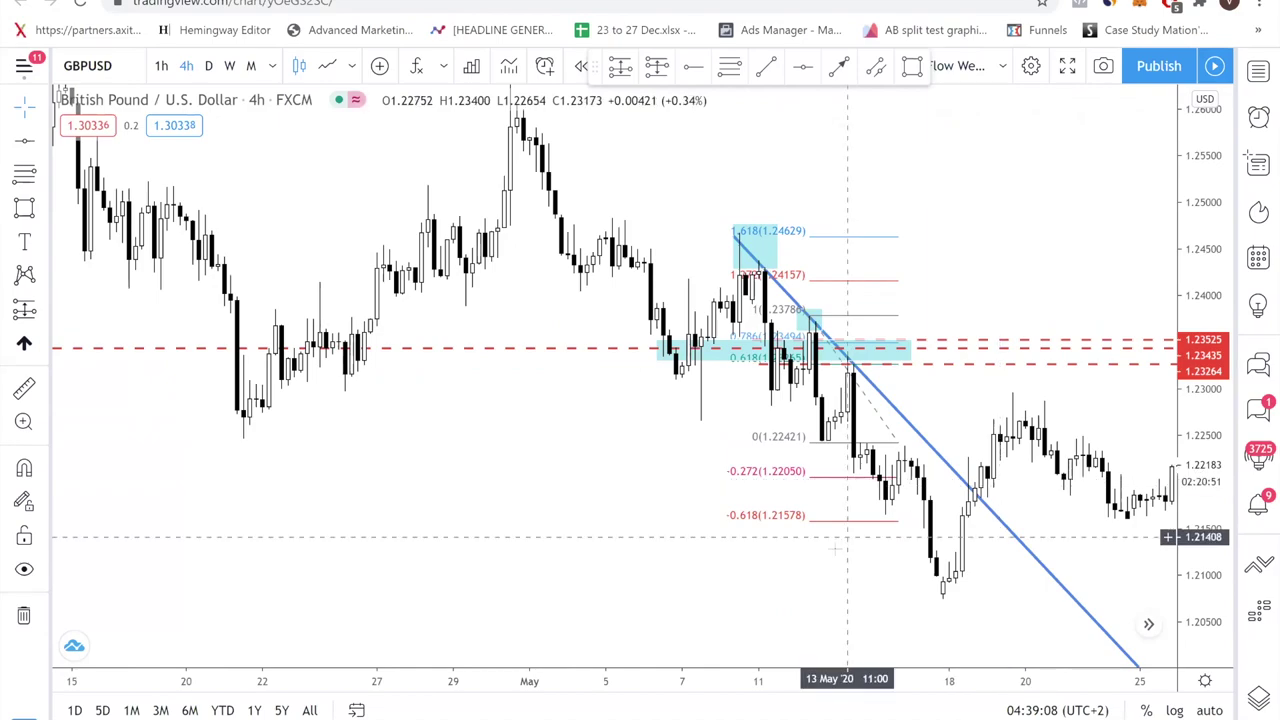
scroll(800, 560, right, 2)
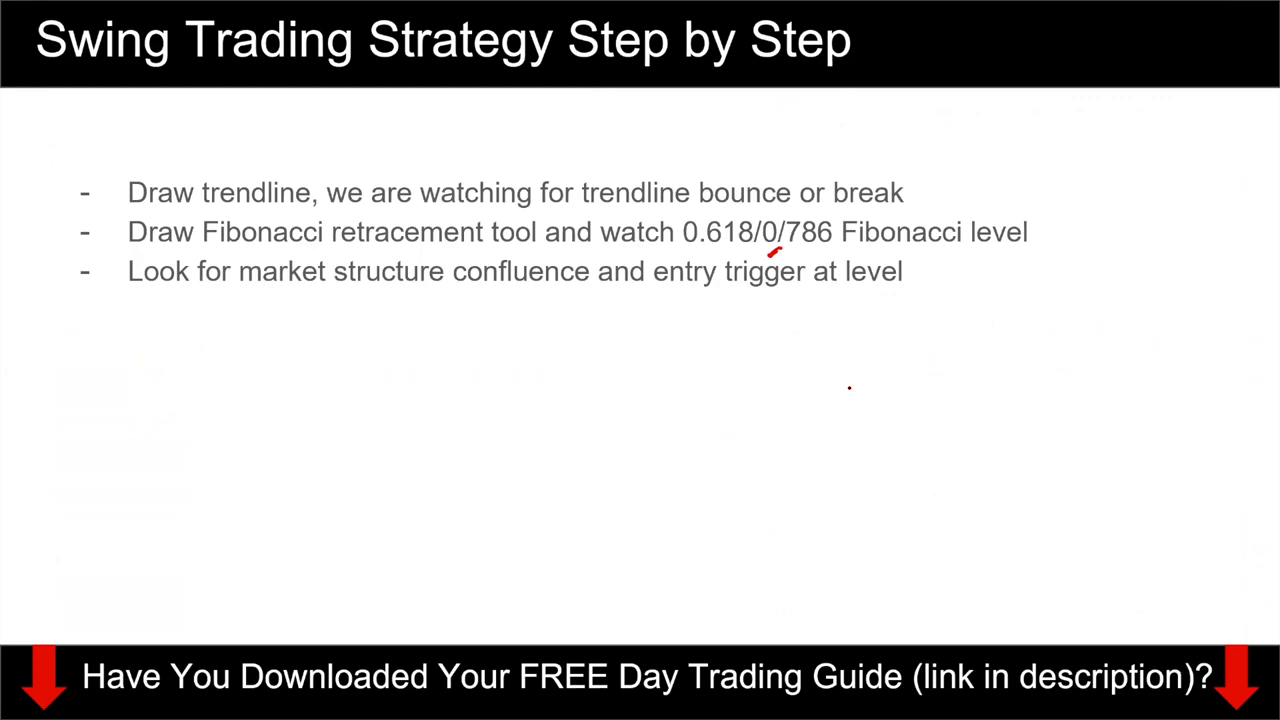
key(Right)
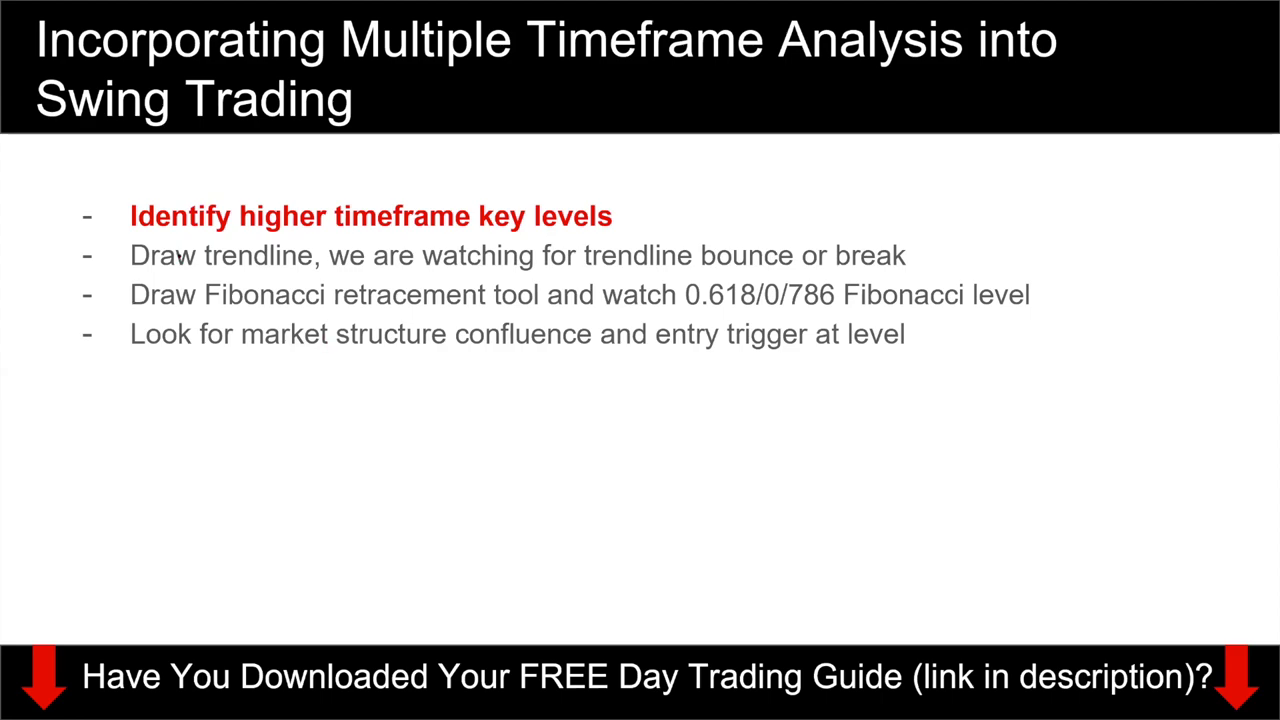
mouse_move(284, 241)
mouse_down()
mouse_move(636, 210)
mouse_move(387, 172)
mouse_move(241, 205)
mouse_up()
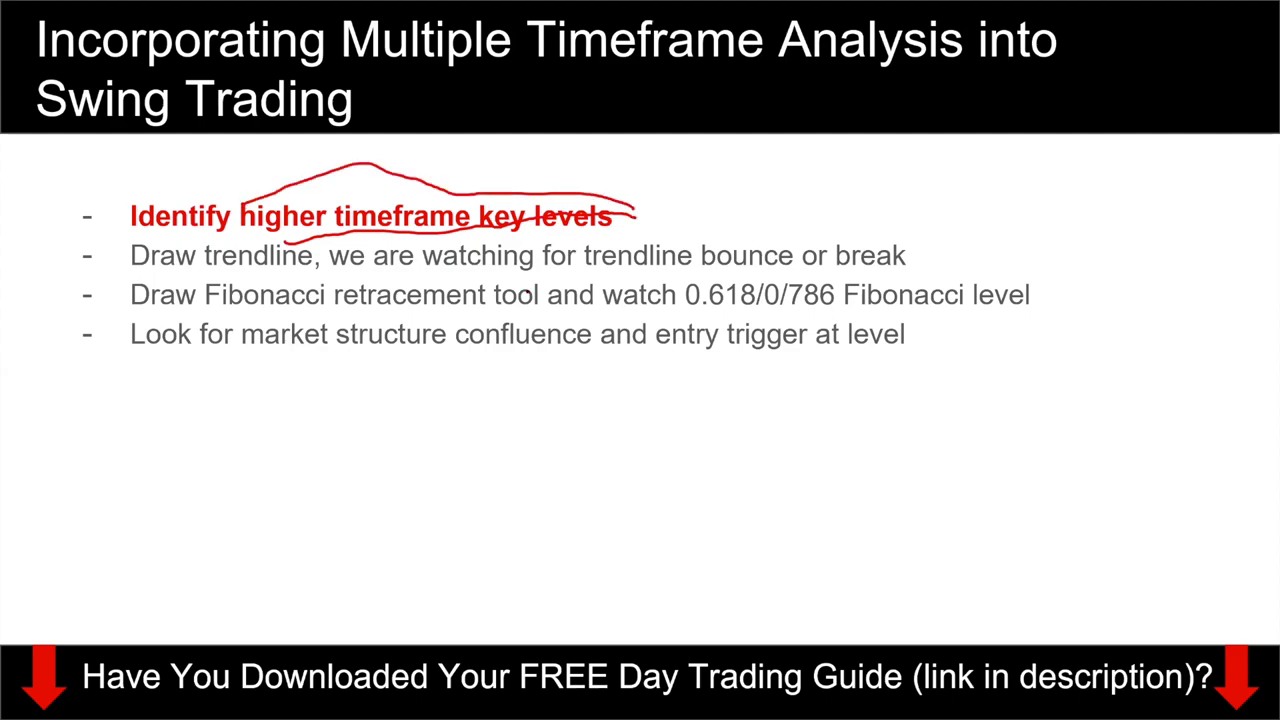
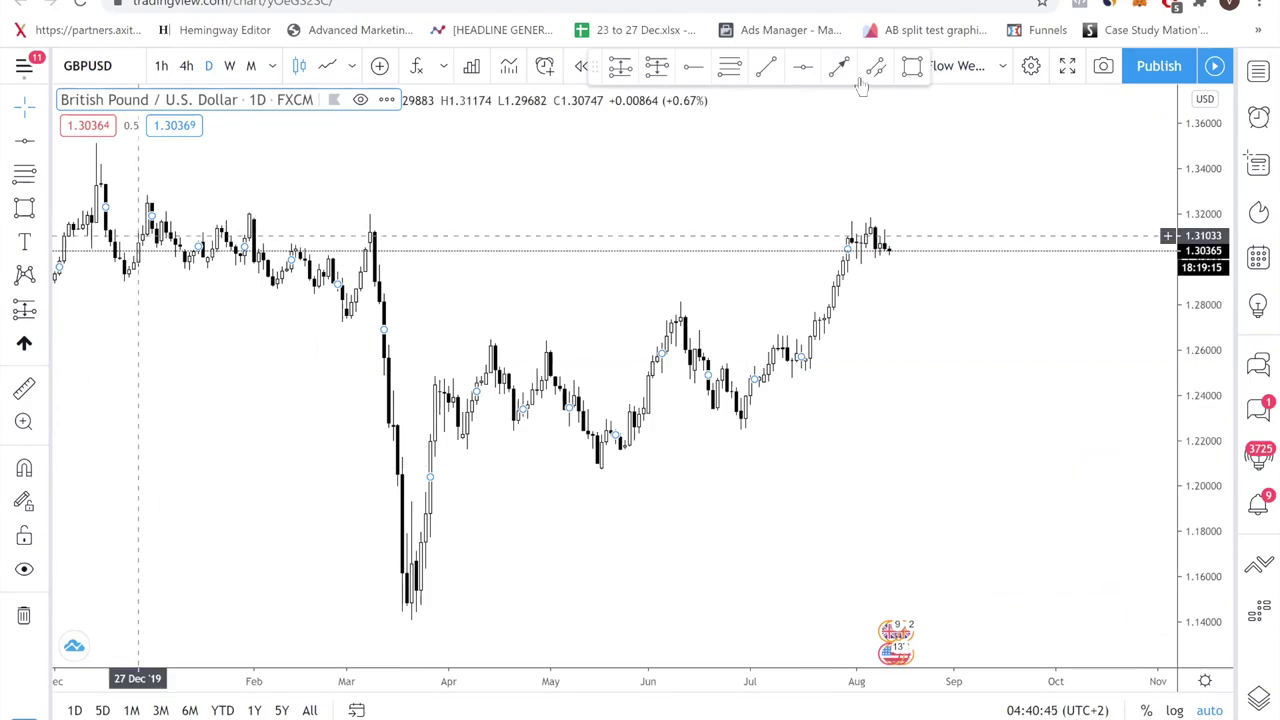
Add a horizontal line at about 1.31280 through the March and August highs, check it on a line chart, and return to candlesticks.
click(802, 66)
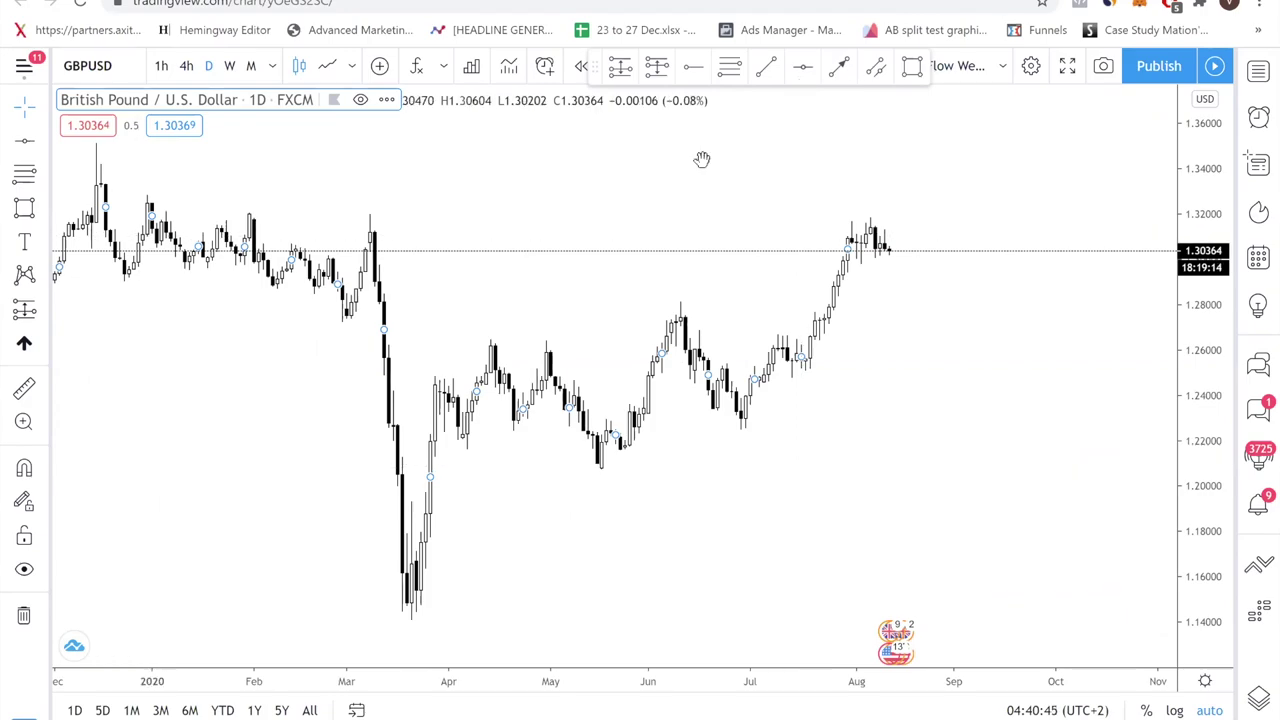
click(392, 230)
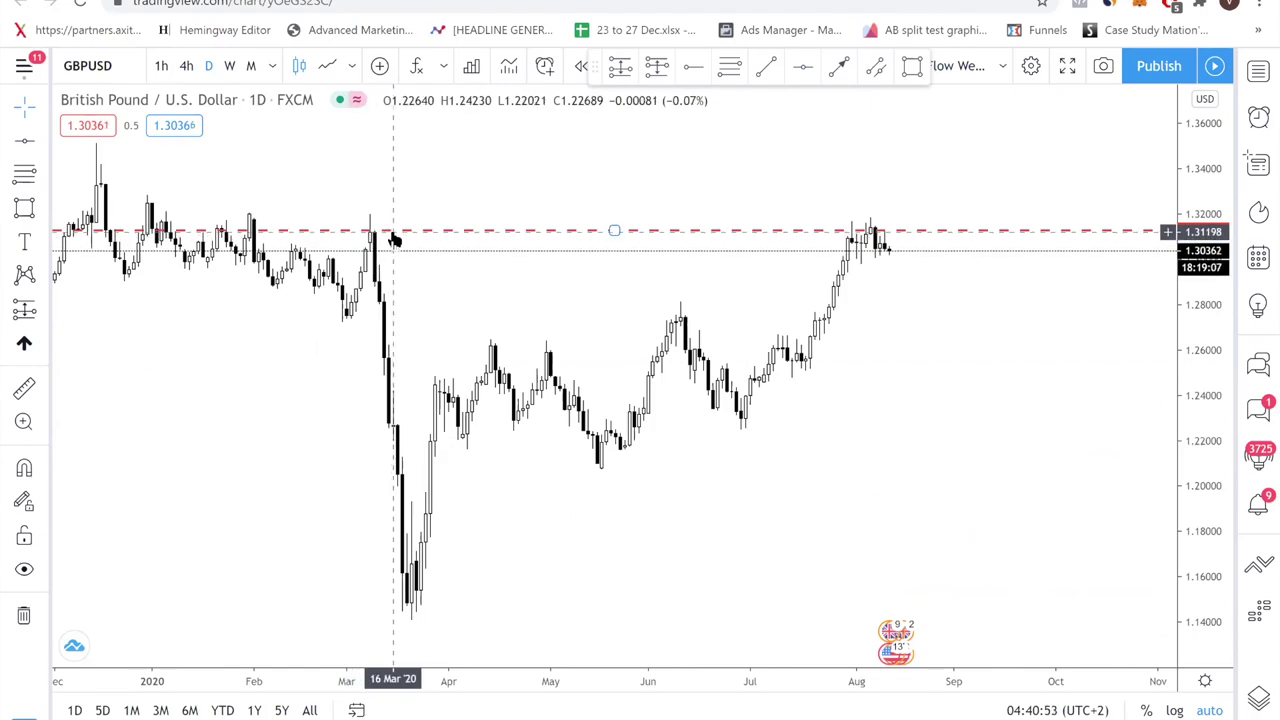
click(322, 70)
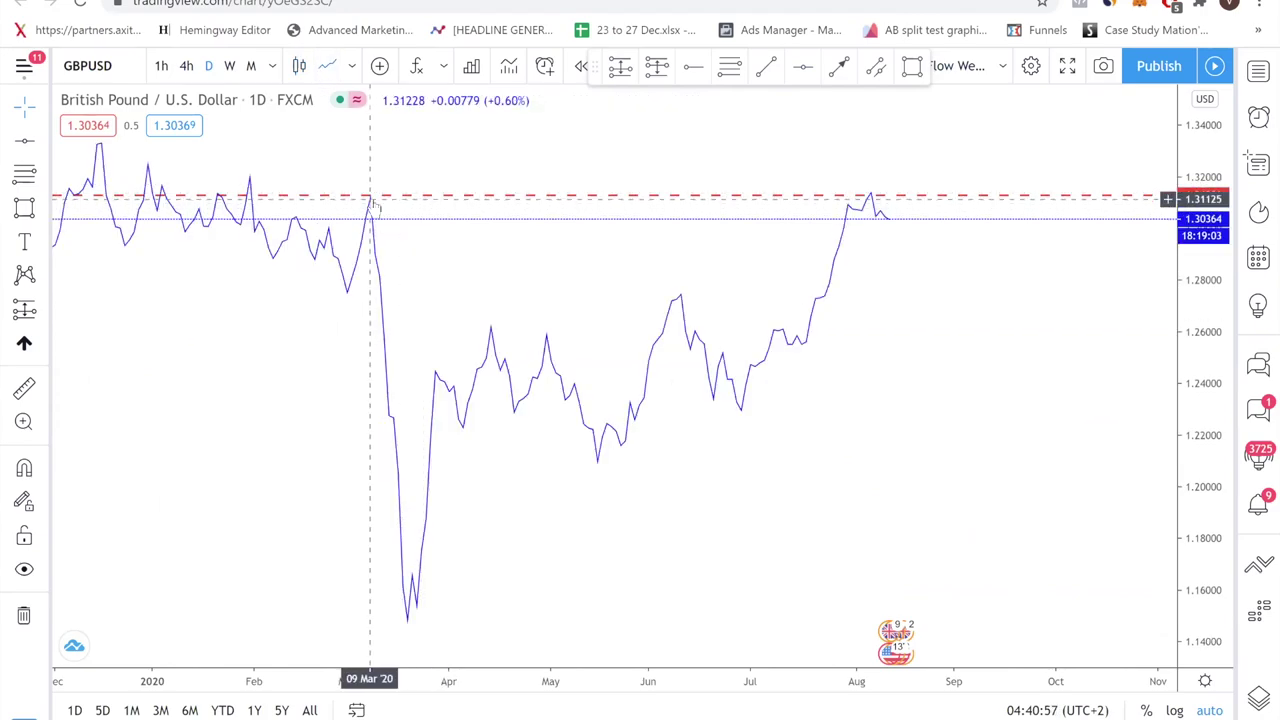
click(298, 68)
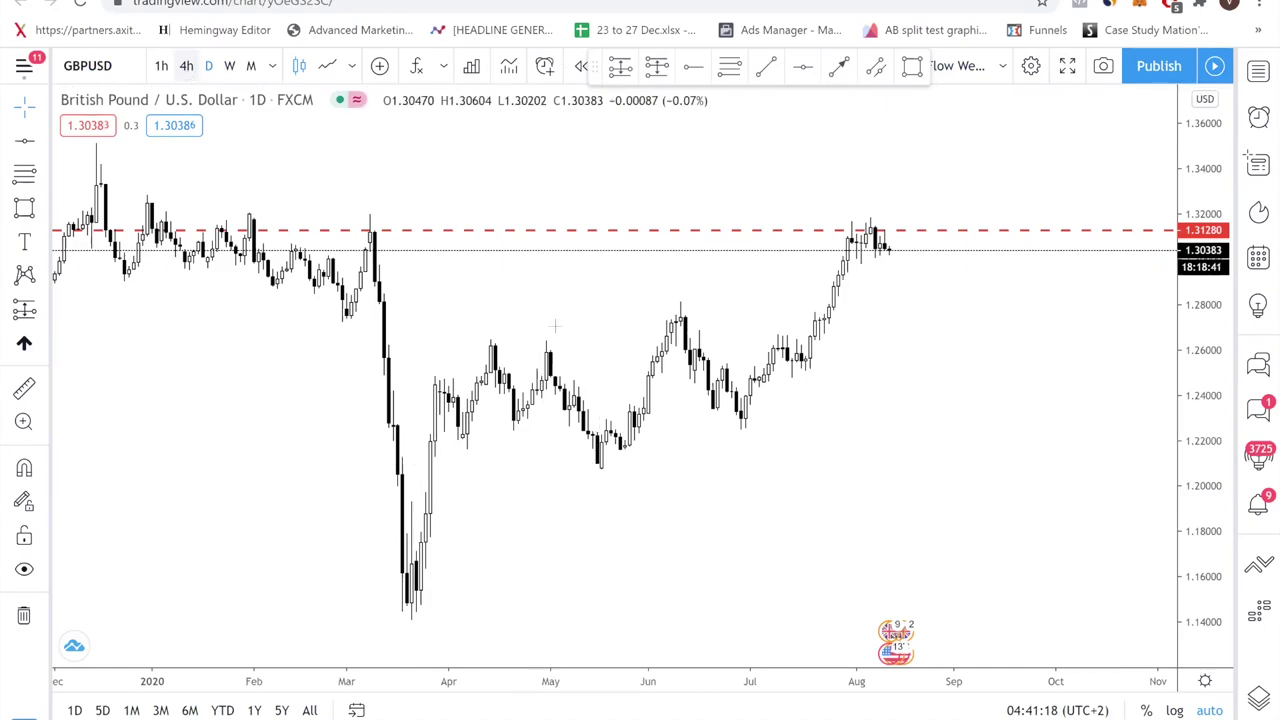
On the 4-hour chart, draw an extended trendline under the rising lows from 28 July at about 1.28420 through 6 August at about 1.30360.
click(186, 66)
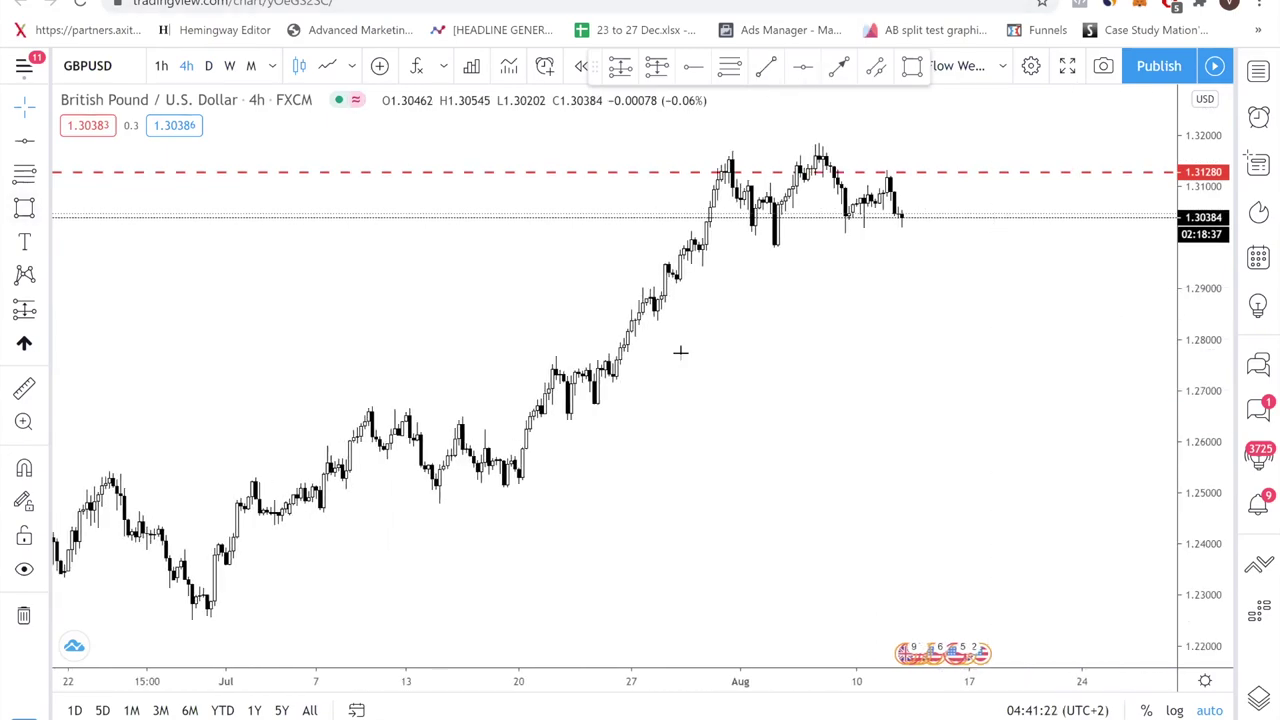
key(alt+t)
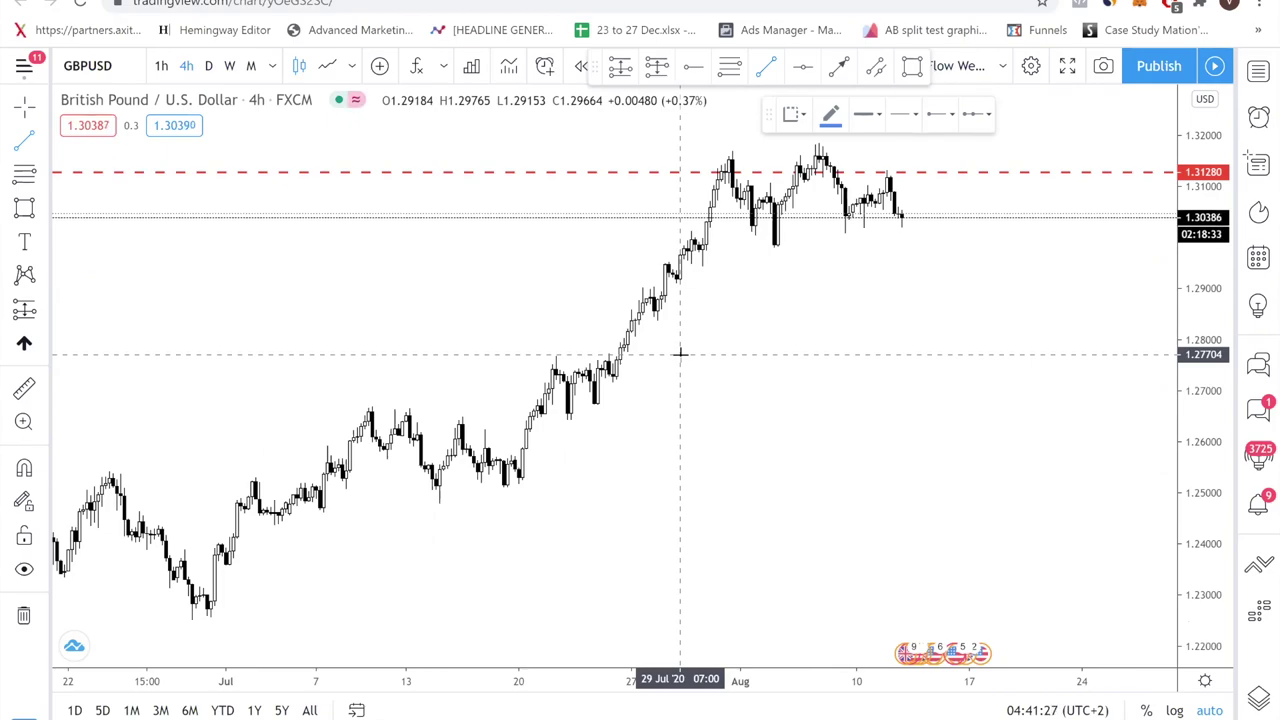
click(602, 408)
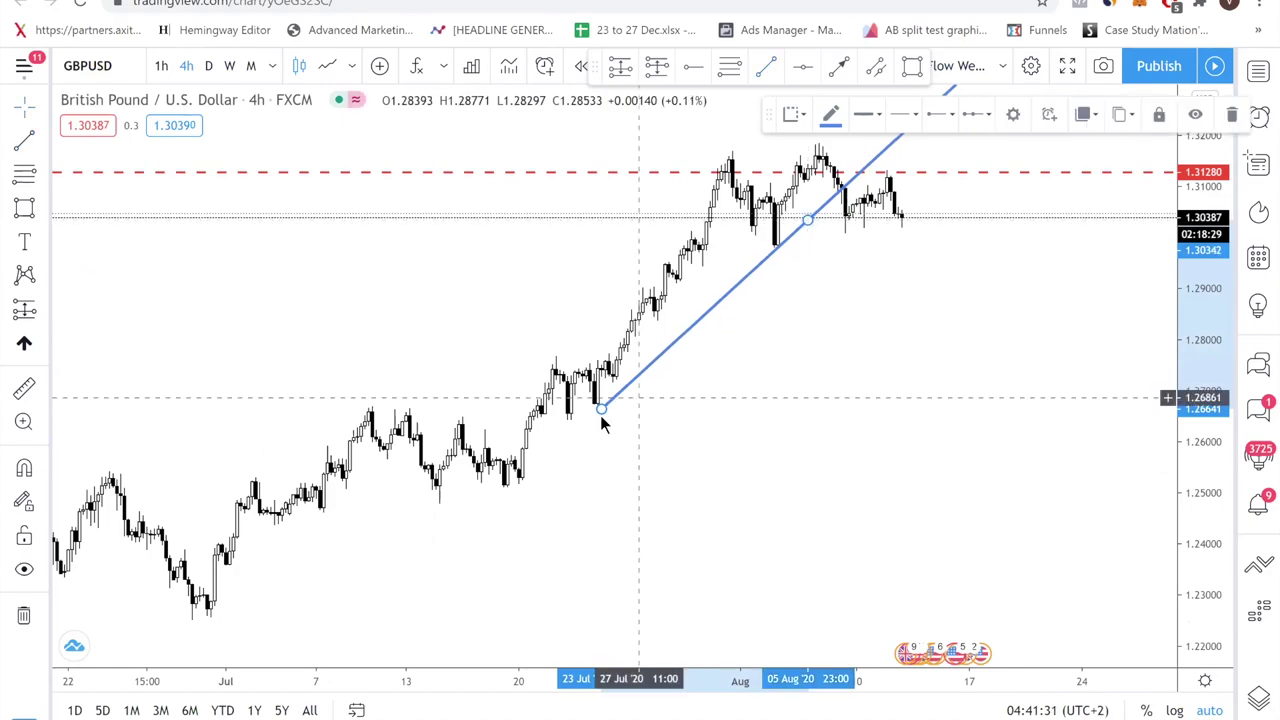
drag(604, 412, 681, 318)
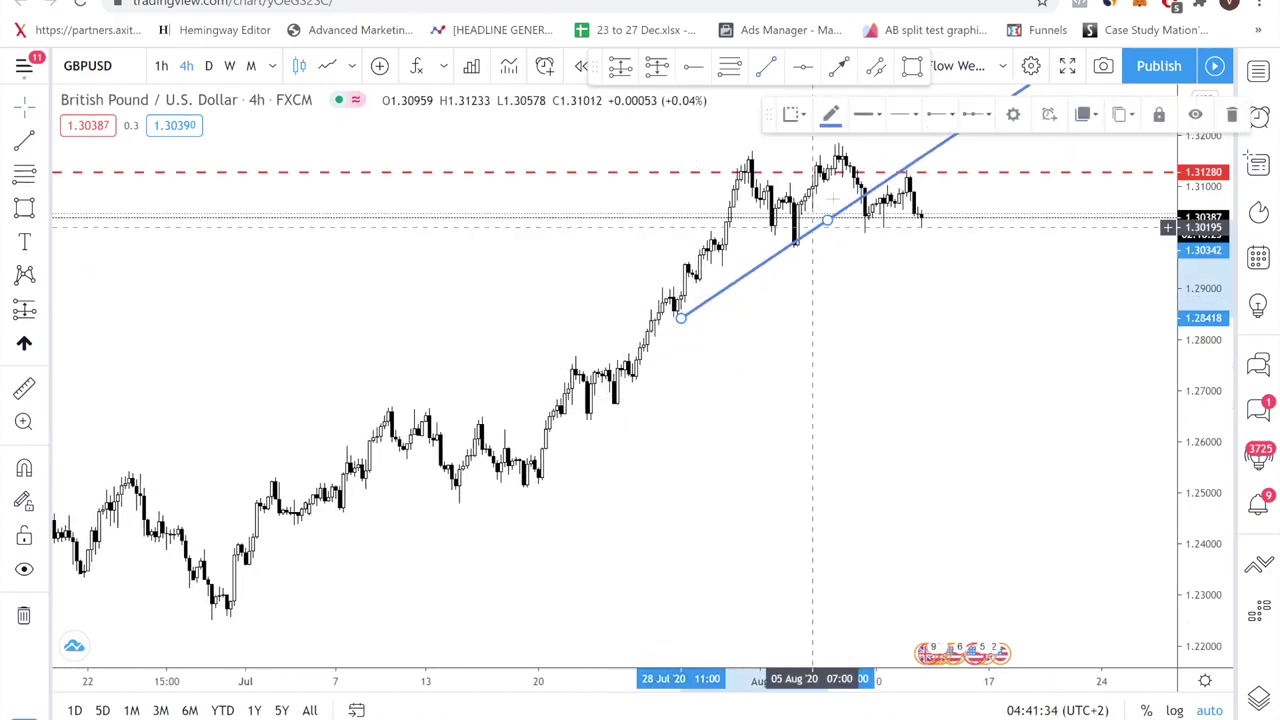
drag(826, 219, 838, 217)
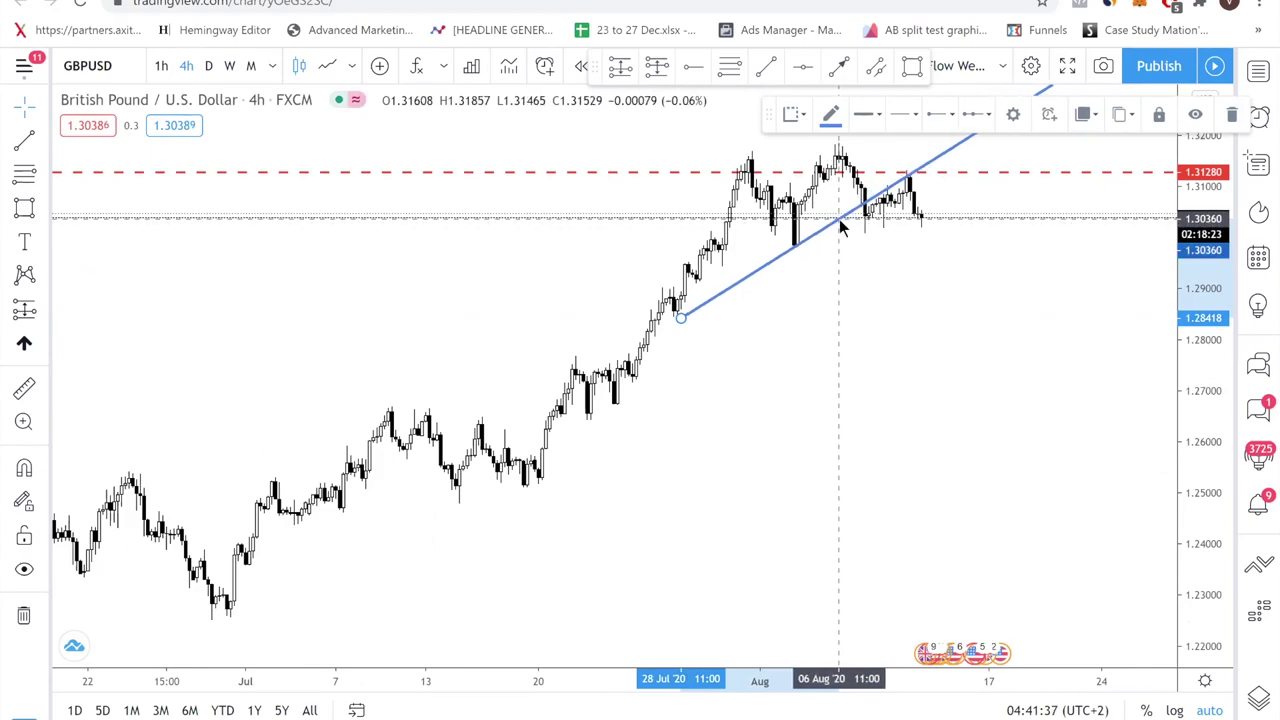
drag(798, 335, 728, 423)
drag(1000, 262, 1005, 391)
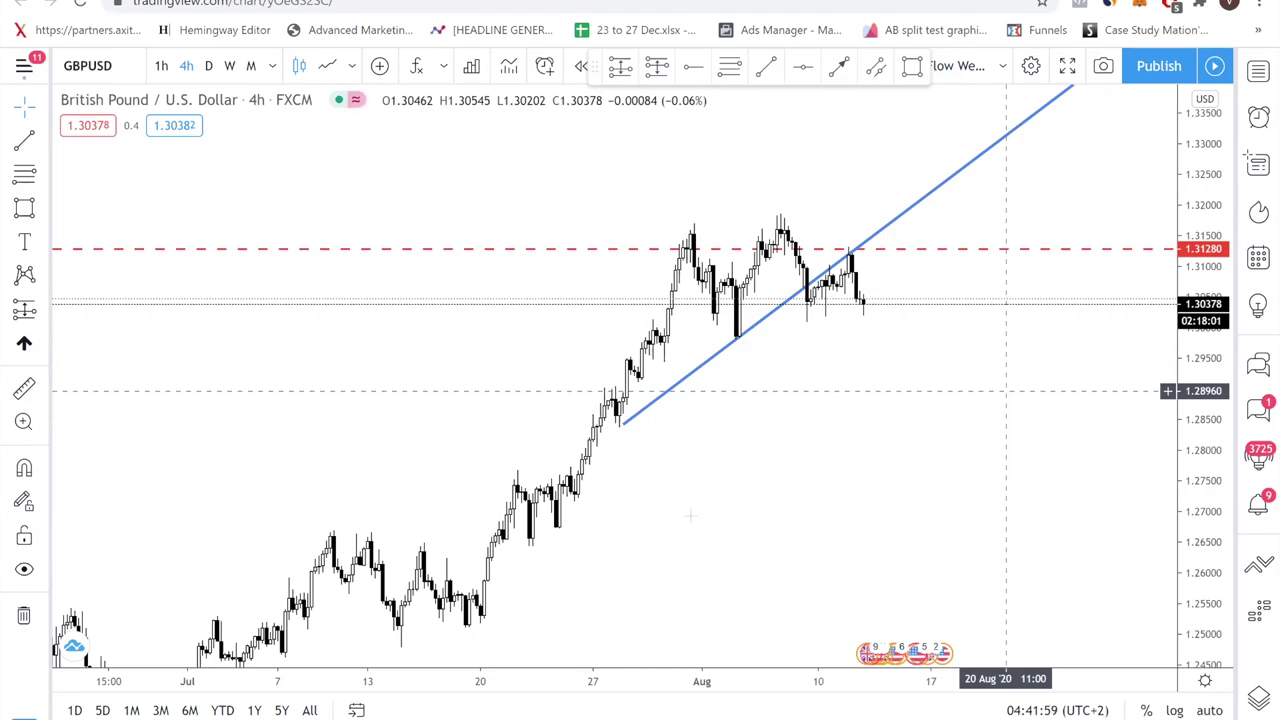
scroll(827, 446, up, 3)
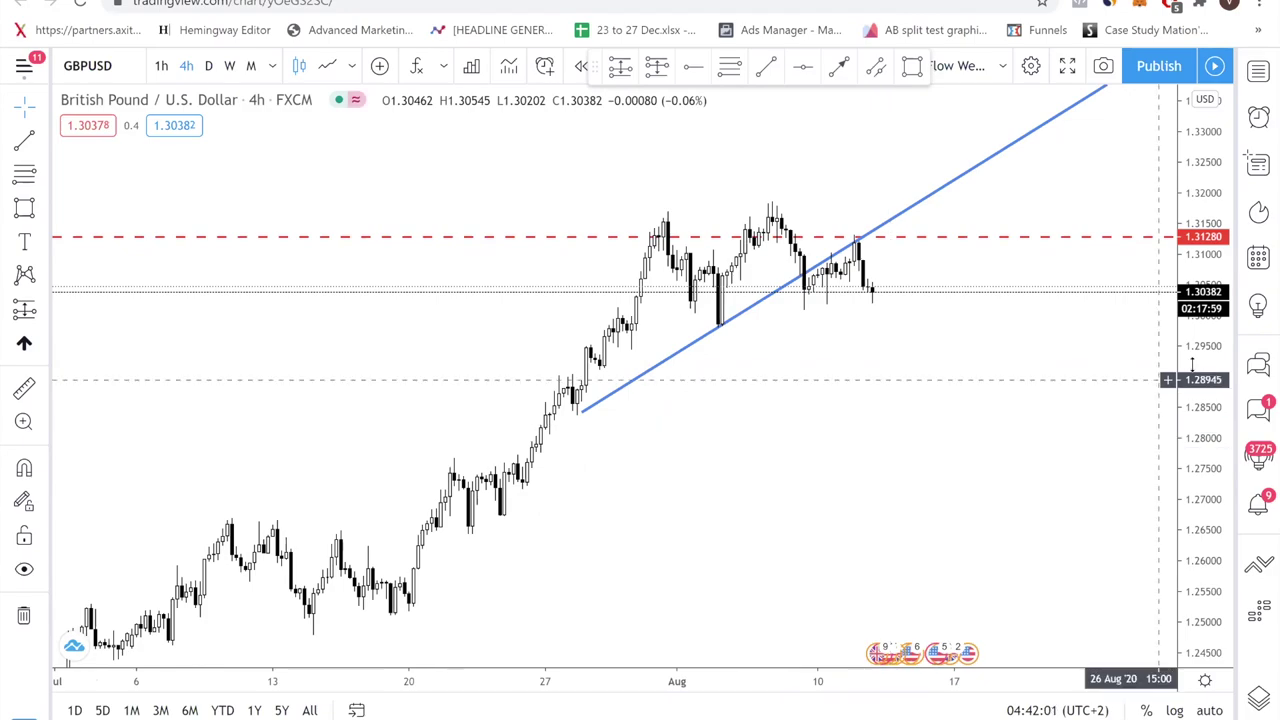
drag(1120, 323, 895, 386)
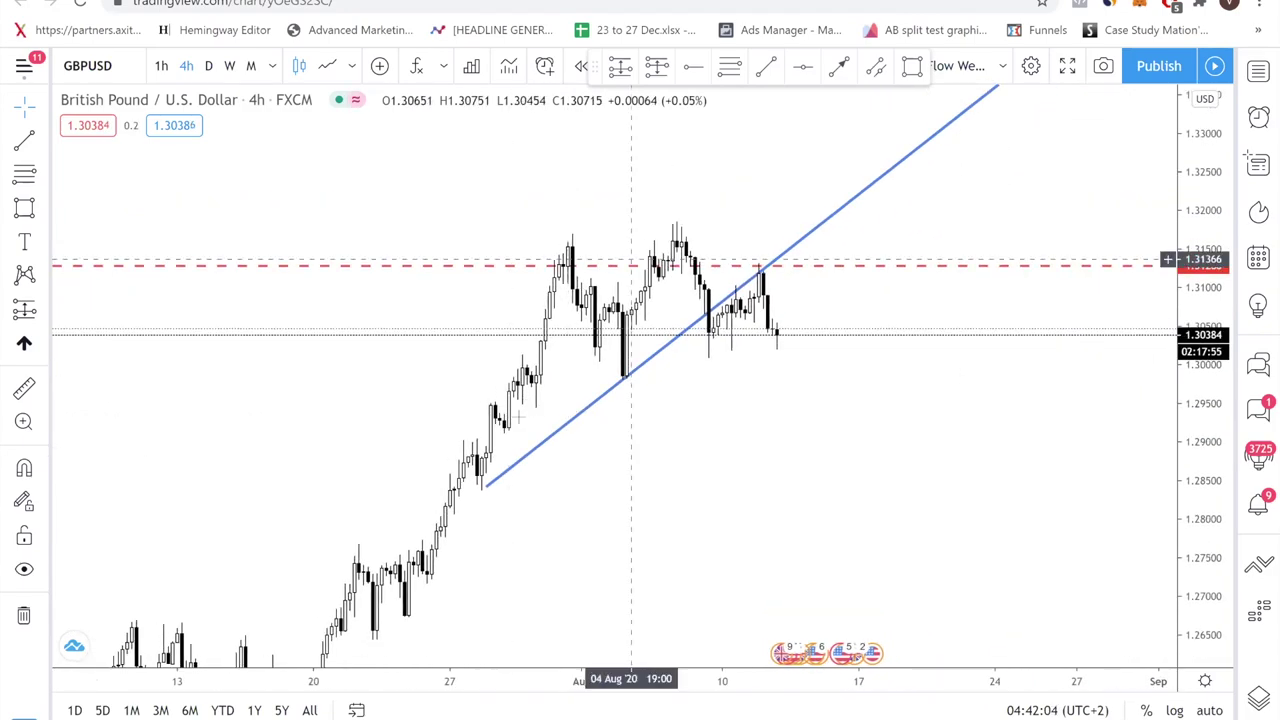
click(481, 486)
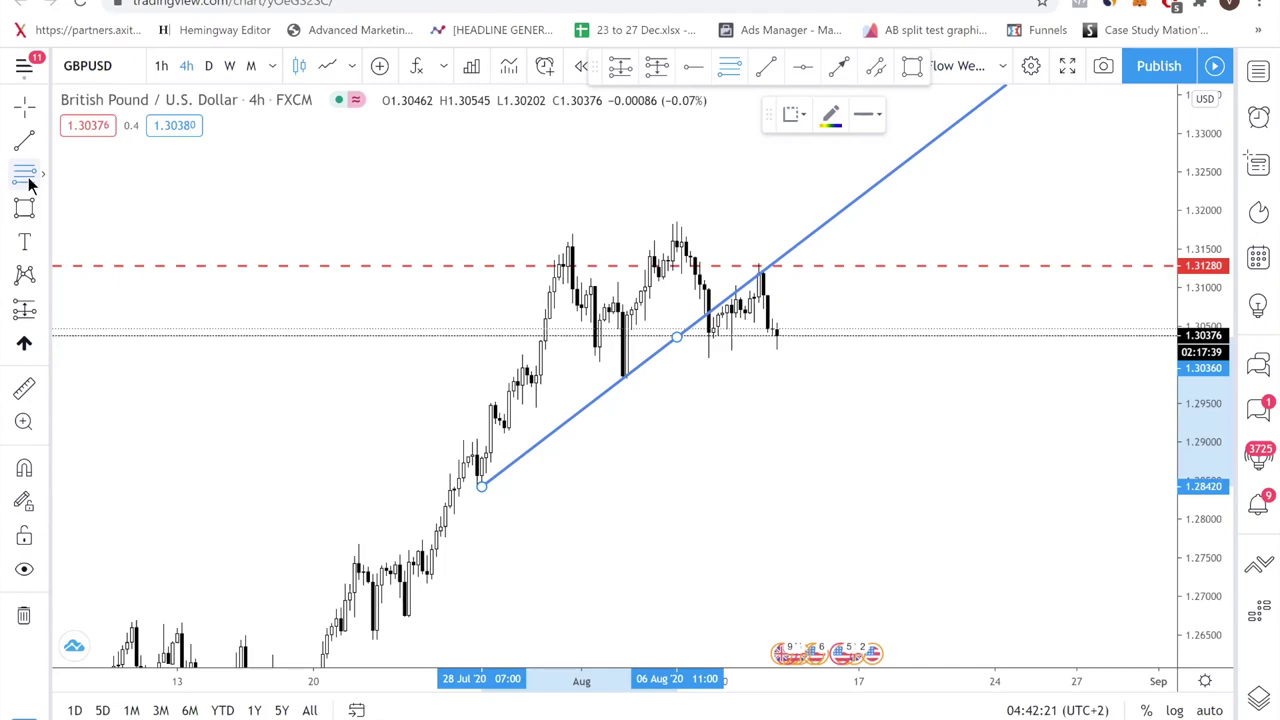
Draw a Fibonacci retracement from the 6 August high at about 1.31888 down to about 1.30081 on 14 August.
click(26, 175)
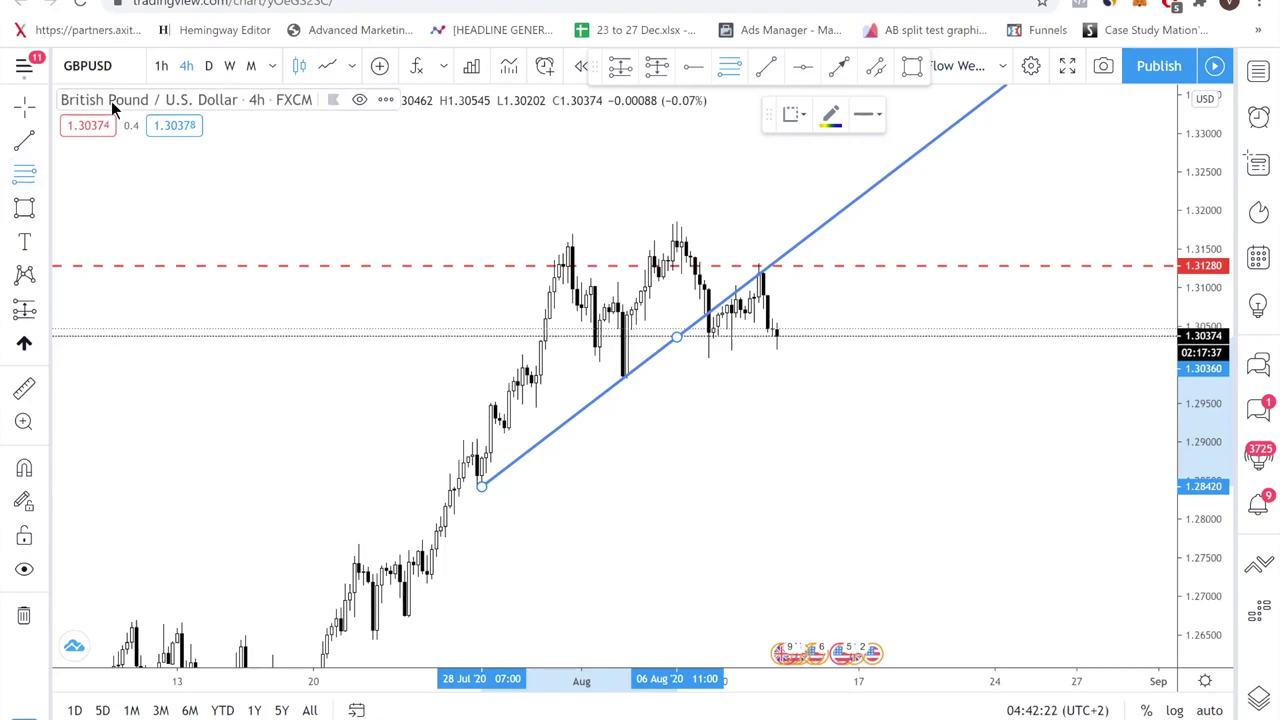
click(673, 221)
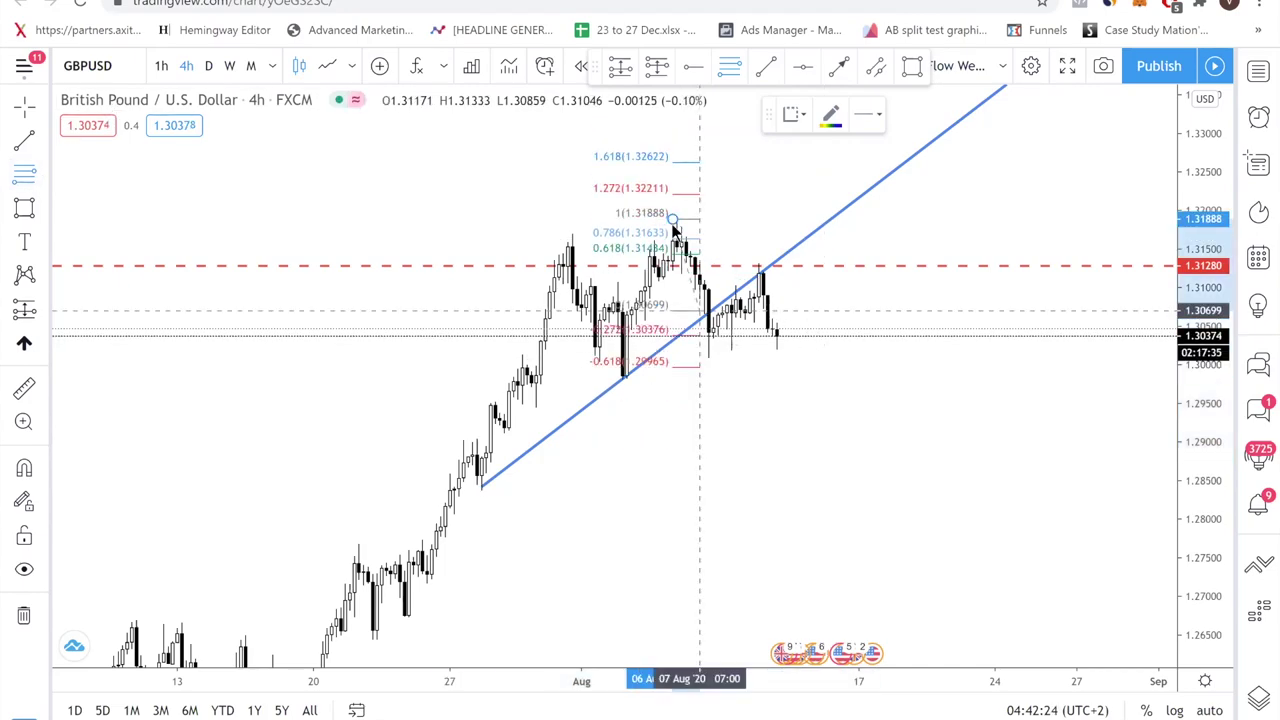
click(845, 358)
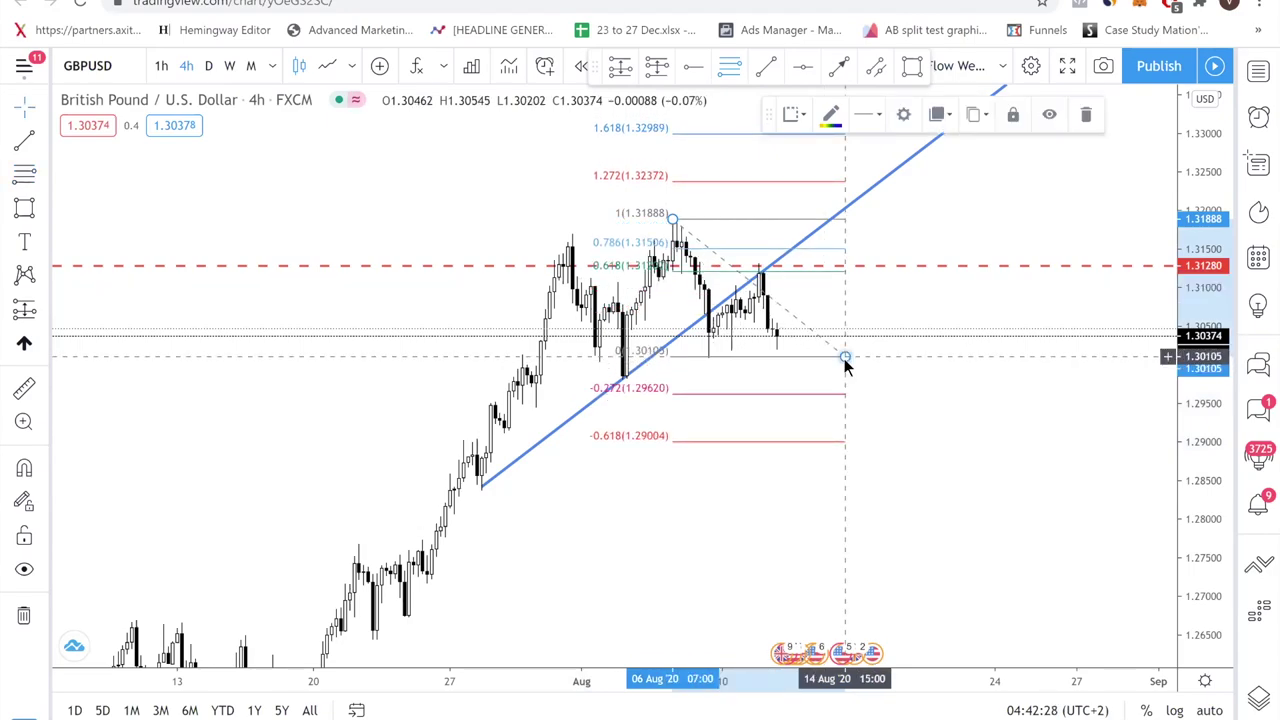
drag(845, 358, 835, 358)
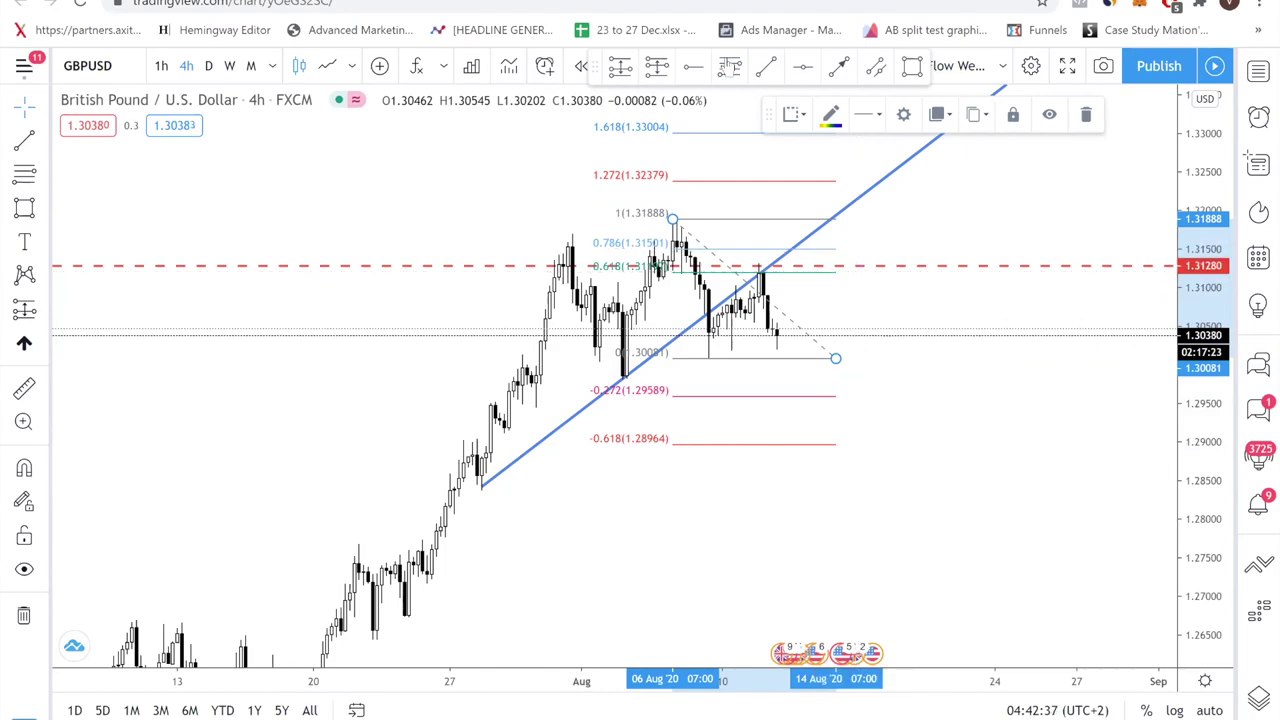
Mark the 0.618 and 0.786 Fibonacci levels with horizontal rays at about 1.31196 and 1.31512.
click(693, 68)
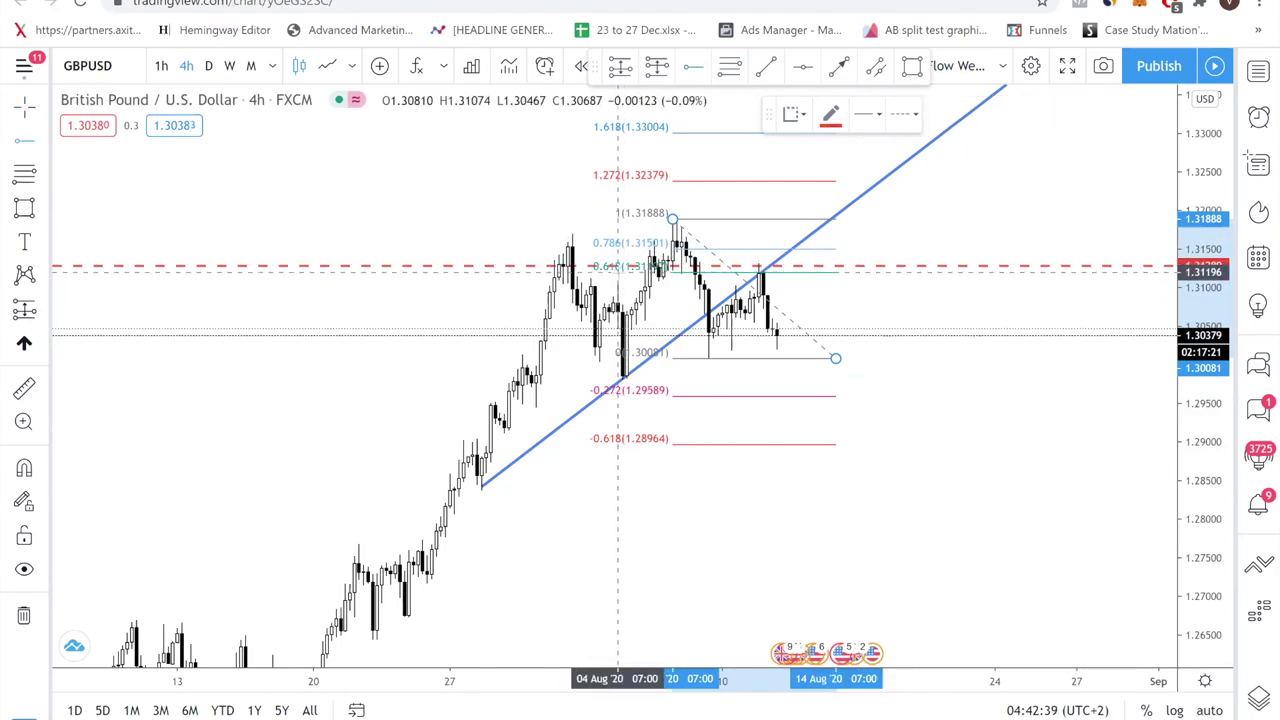
key(Escape)
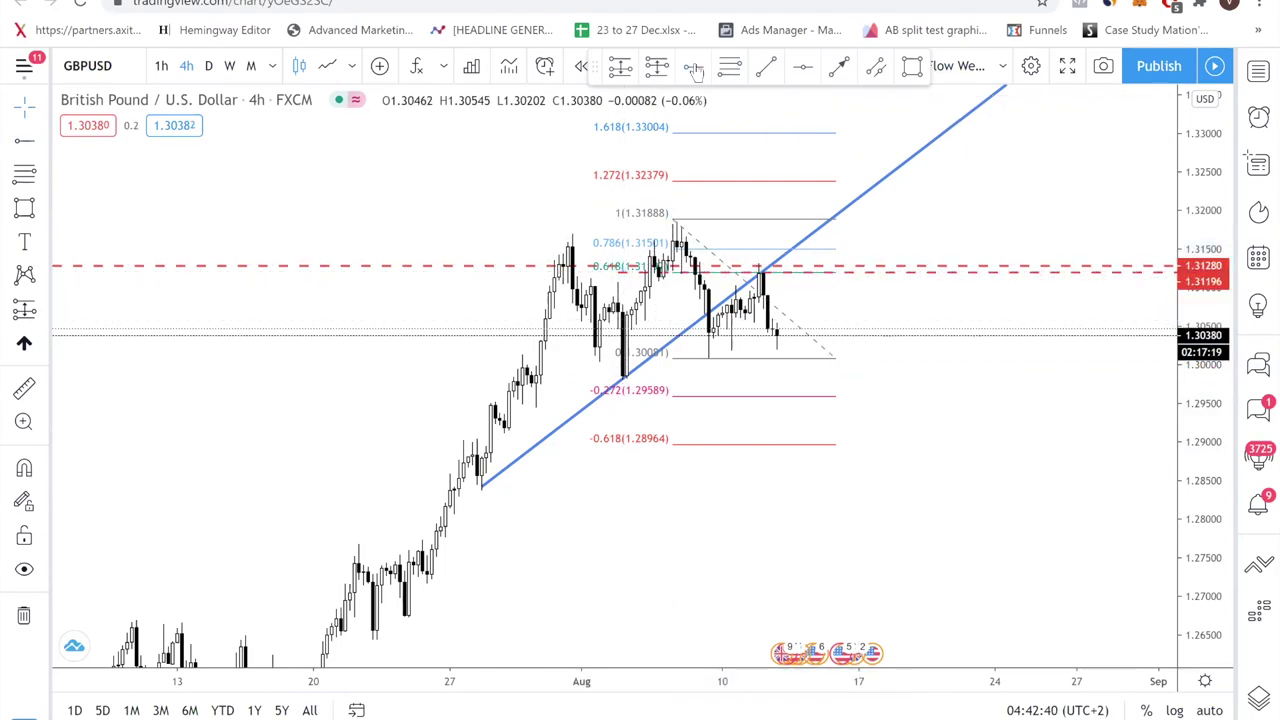
click(636, 245)
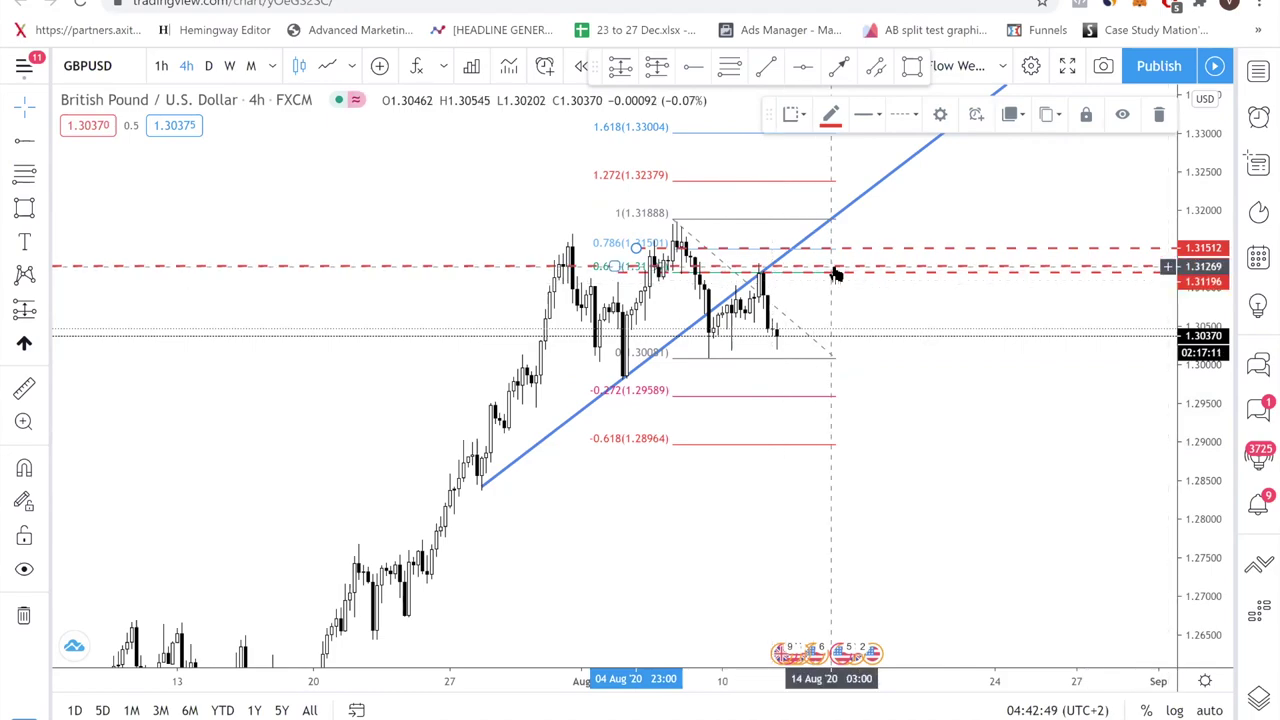
Change the colour of the horizontal line at 1.31280 to black.
double_click(797, 283)
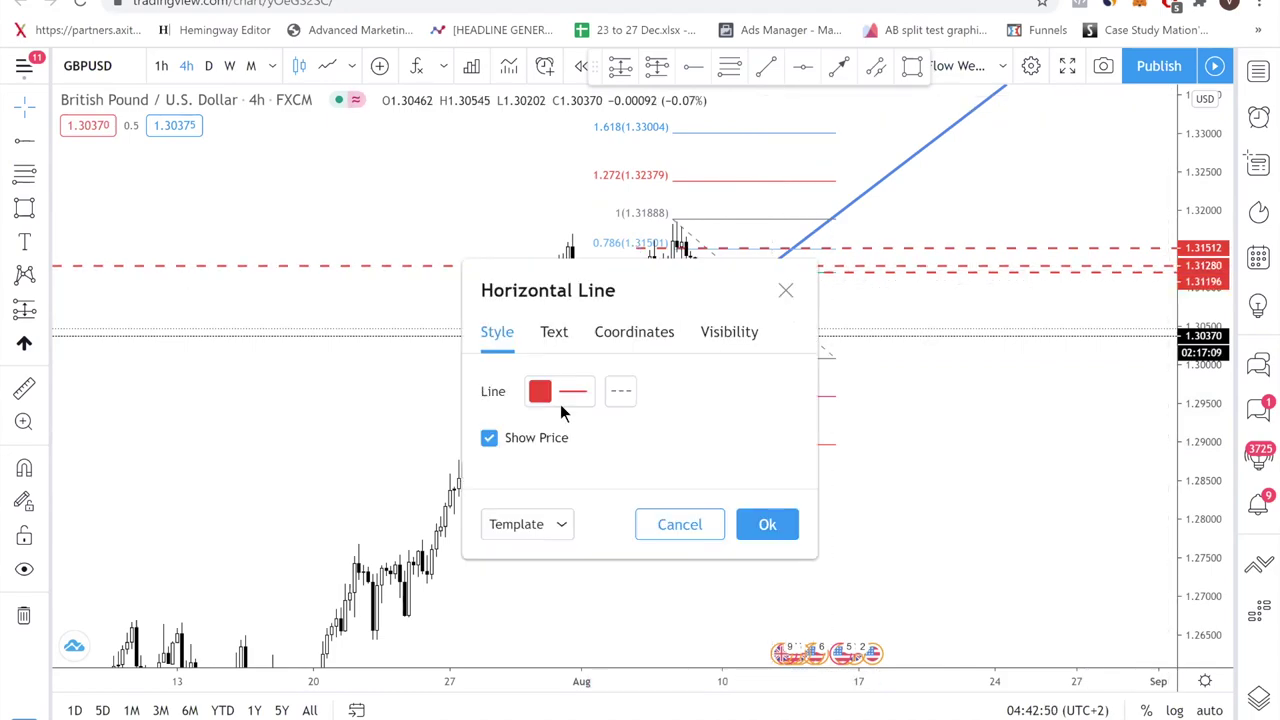
click(541, 393)
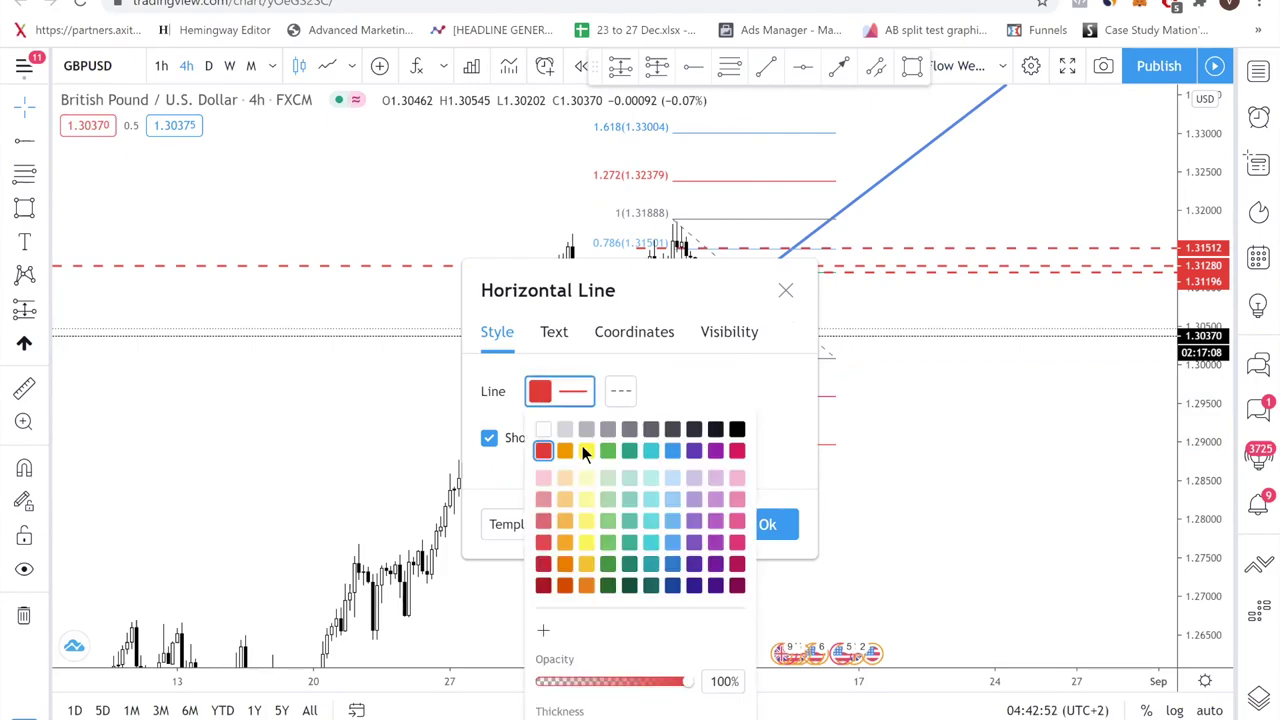
click(737, 429)
click(740, 484)
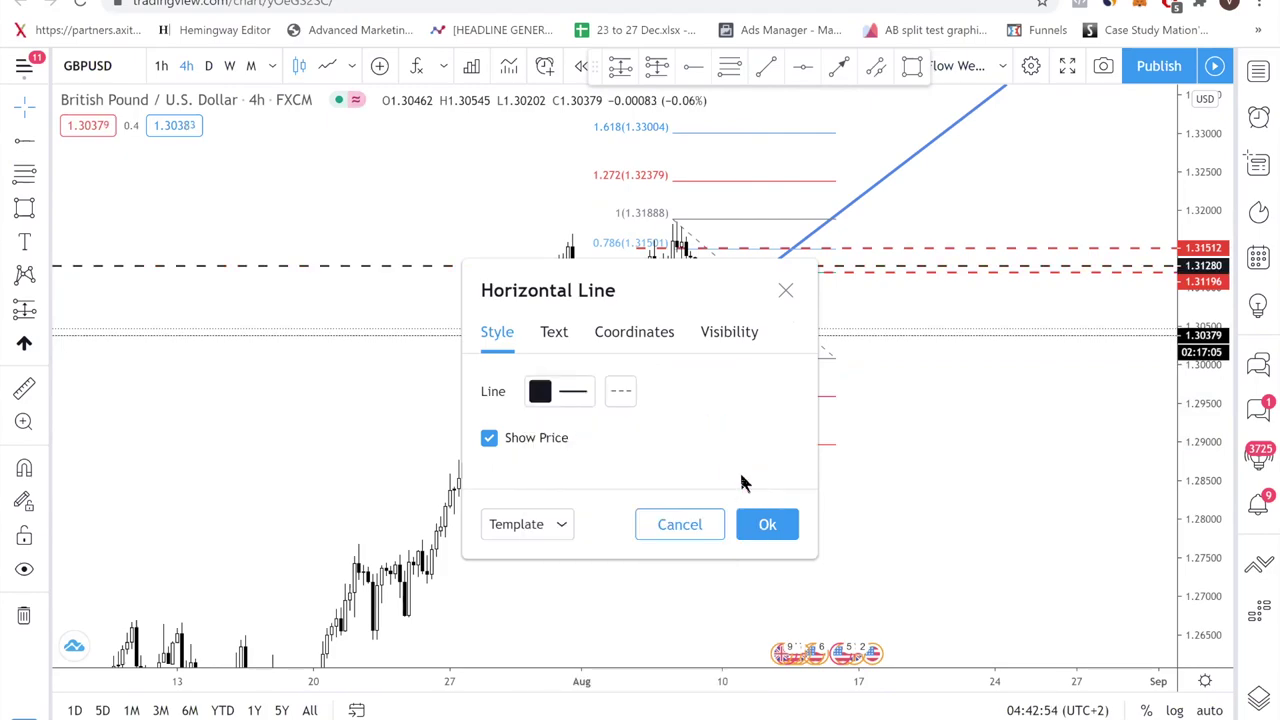
click(762, 524)
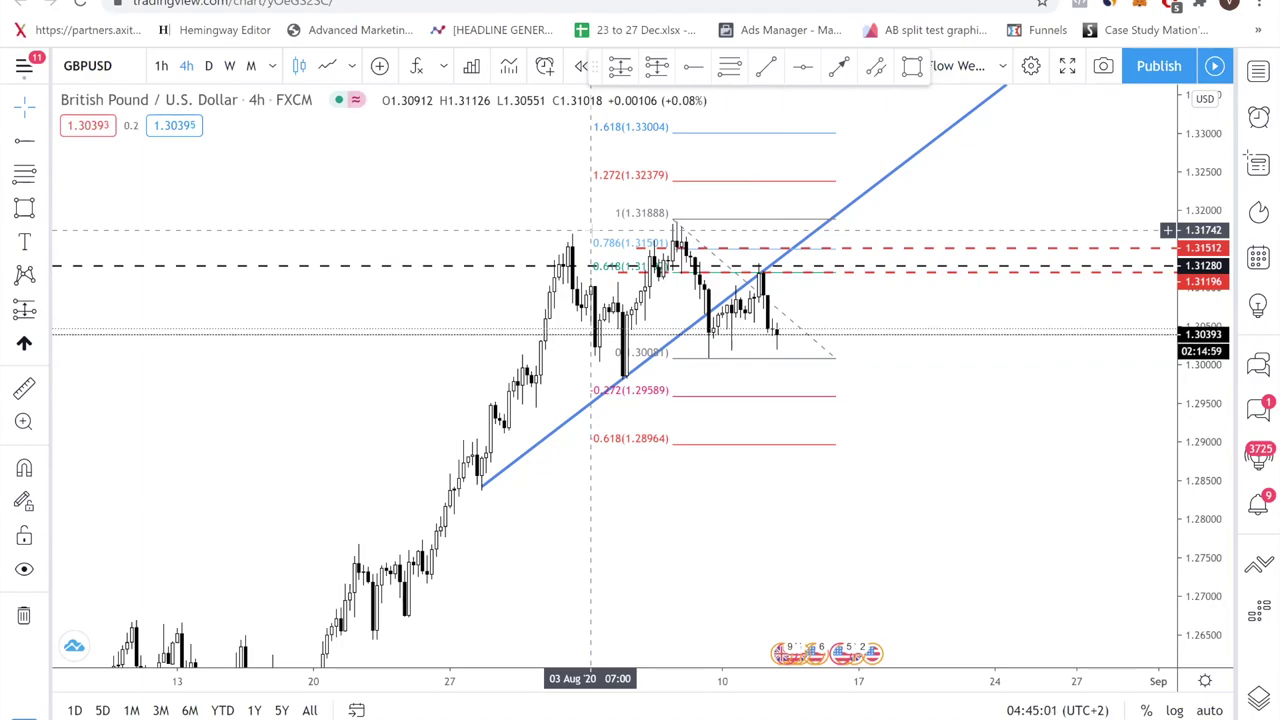
Review the recent price action around the marked levels and remove all drawings from the chart.
scroll(841, 395, down, 3)
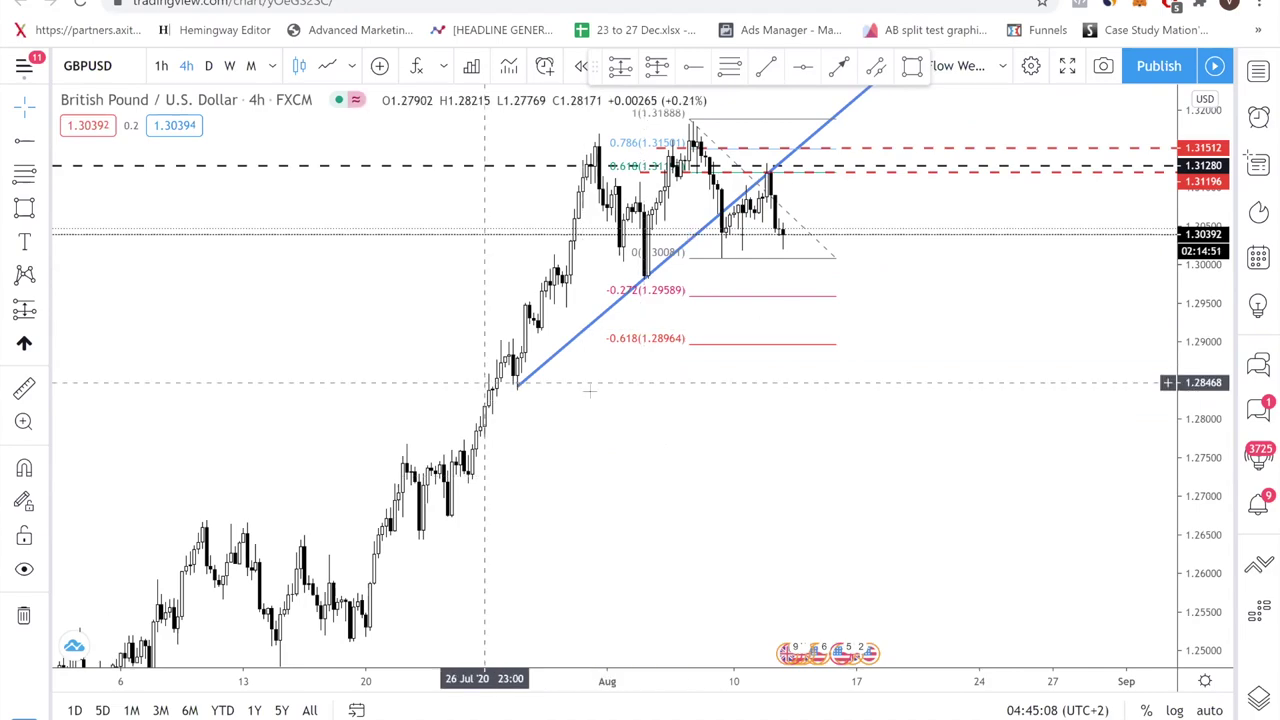
scroll(700, 494, up, 3)
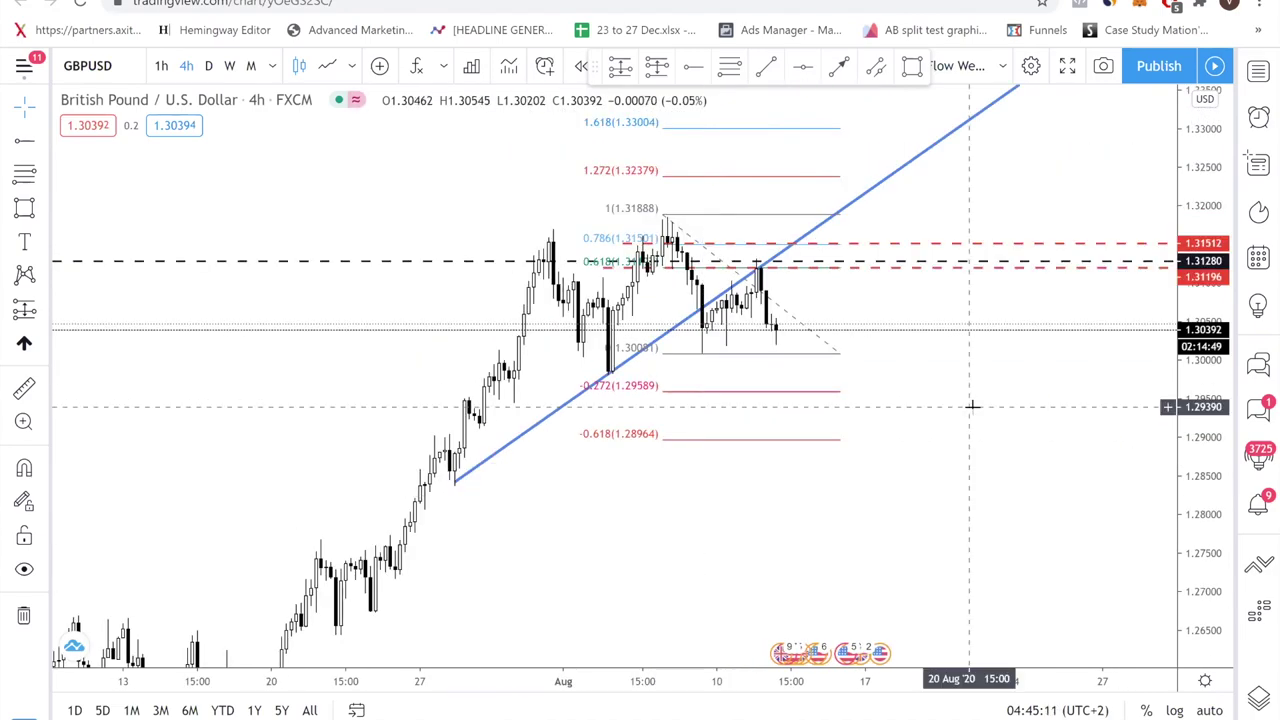
scroll(972, 406, up, 1)
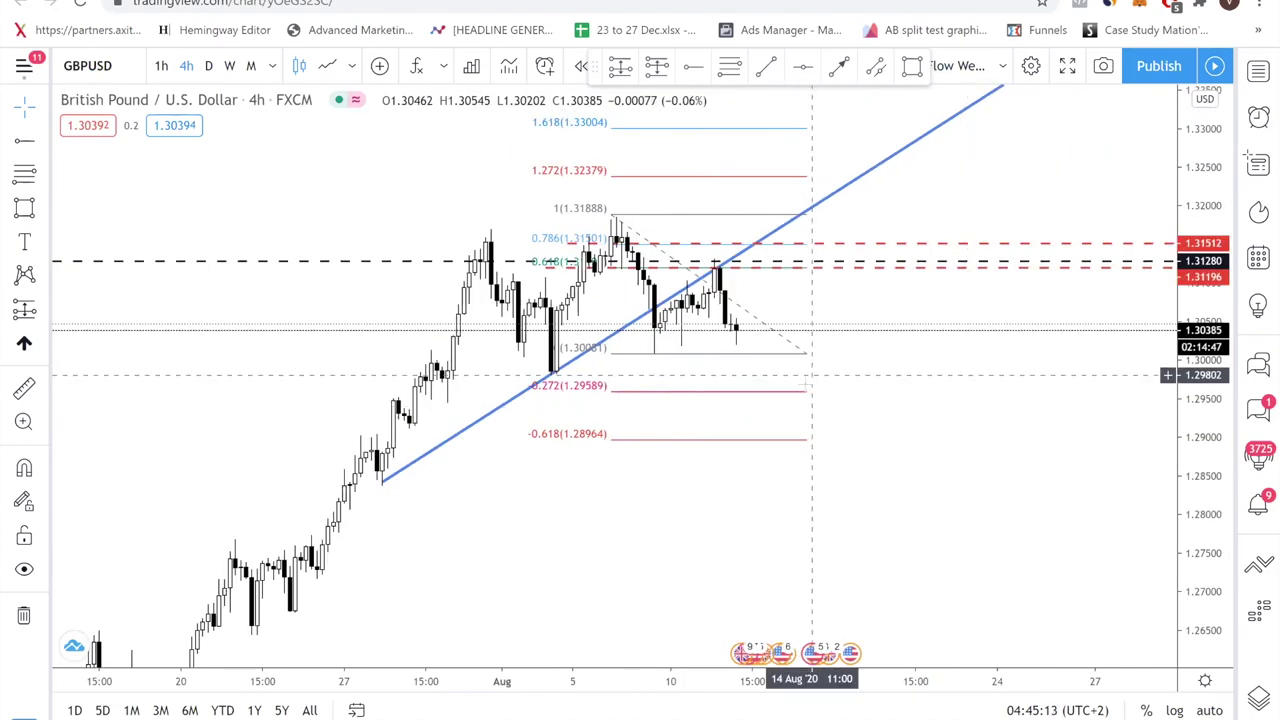
right_click(886, 342)
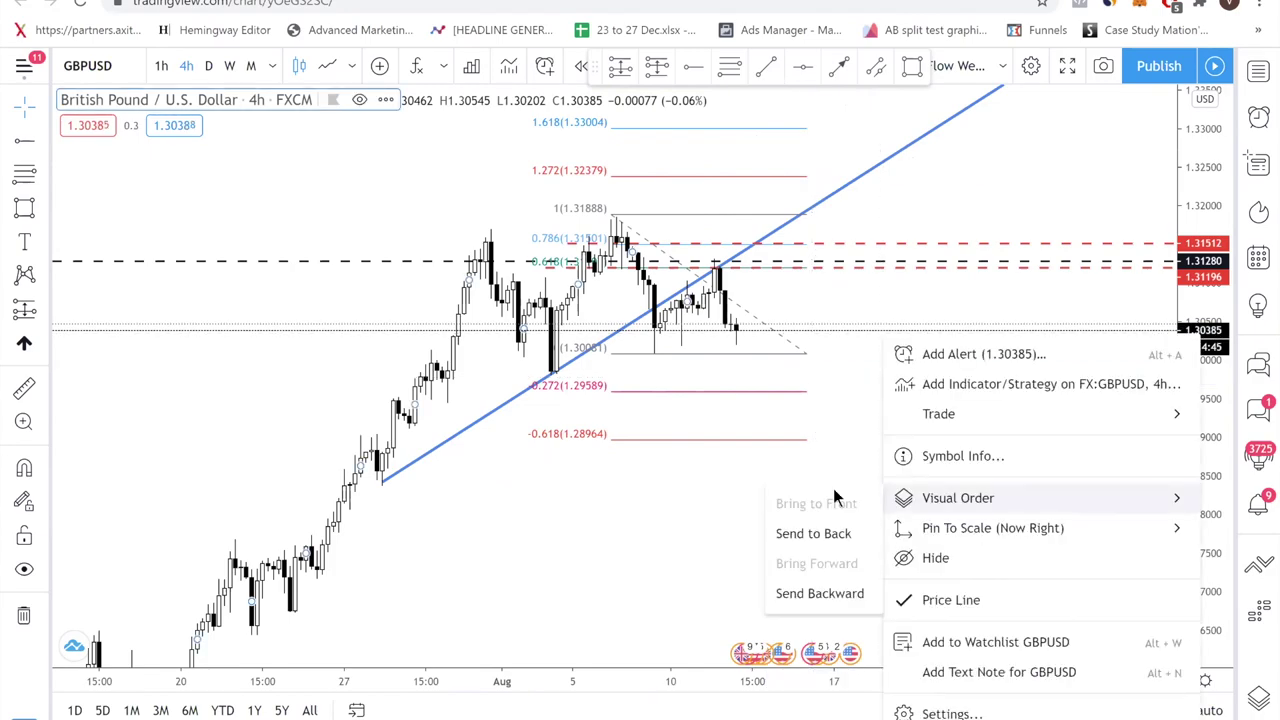
click(683, 503)
right_click(683, 498)
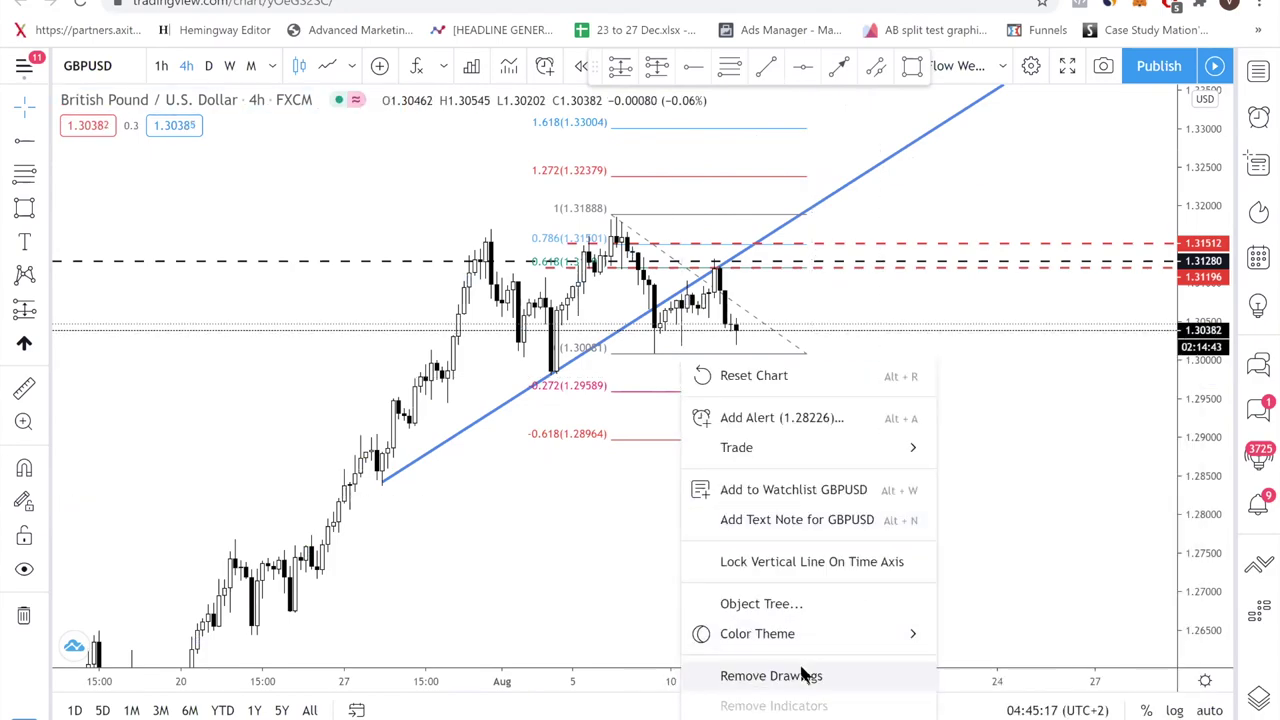
click(804, 672)
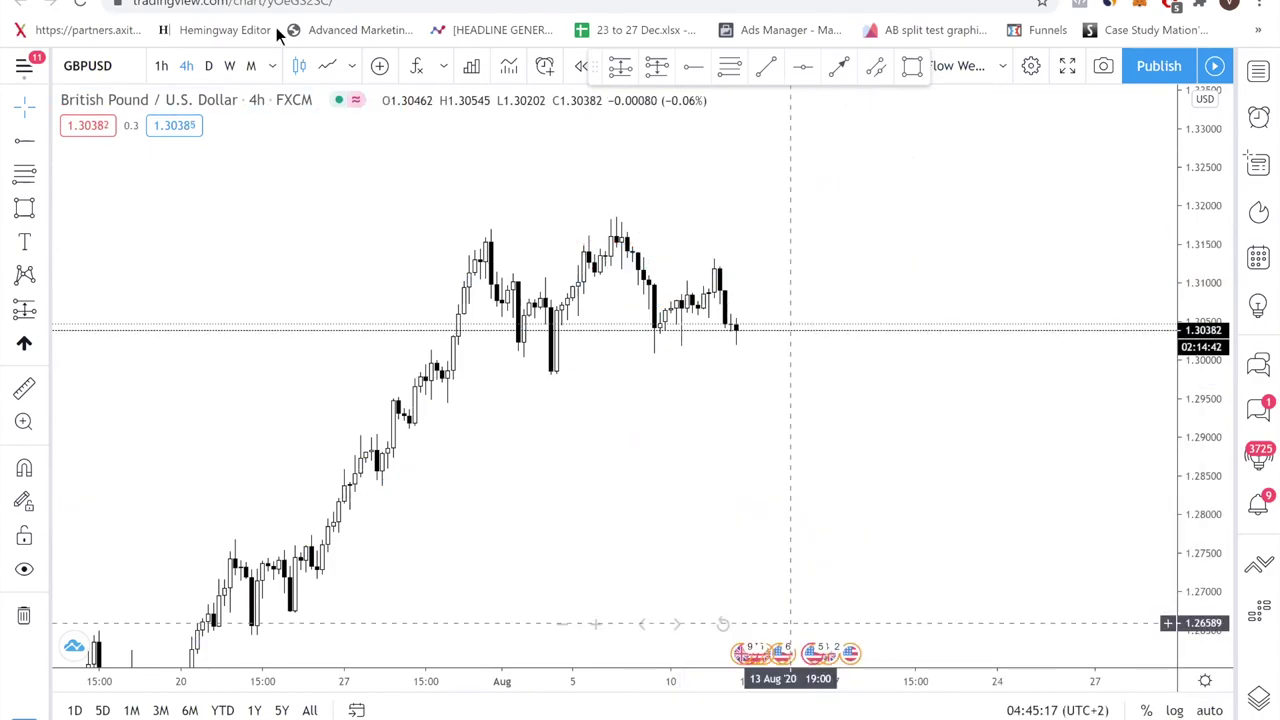
On the daily chart, add a horizontal ray at about 1.30458 from the large bearish August candle's close, and return to the 4-hour chart.
scroll(630, 250, up, 2)
click(209, 68)
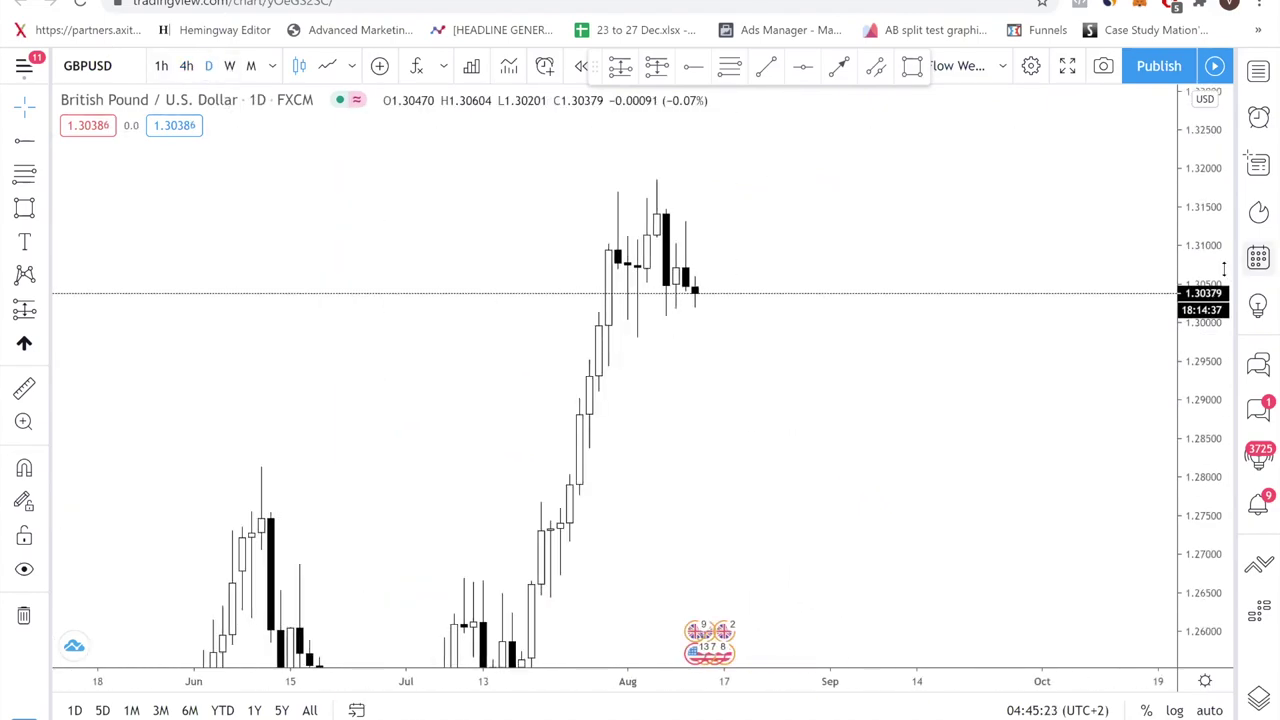
scroll(832, 409, up, 2)
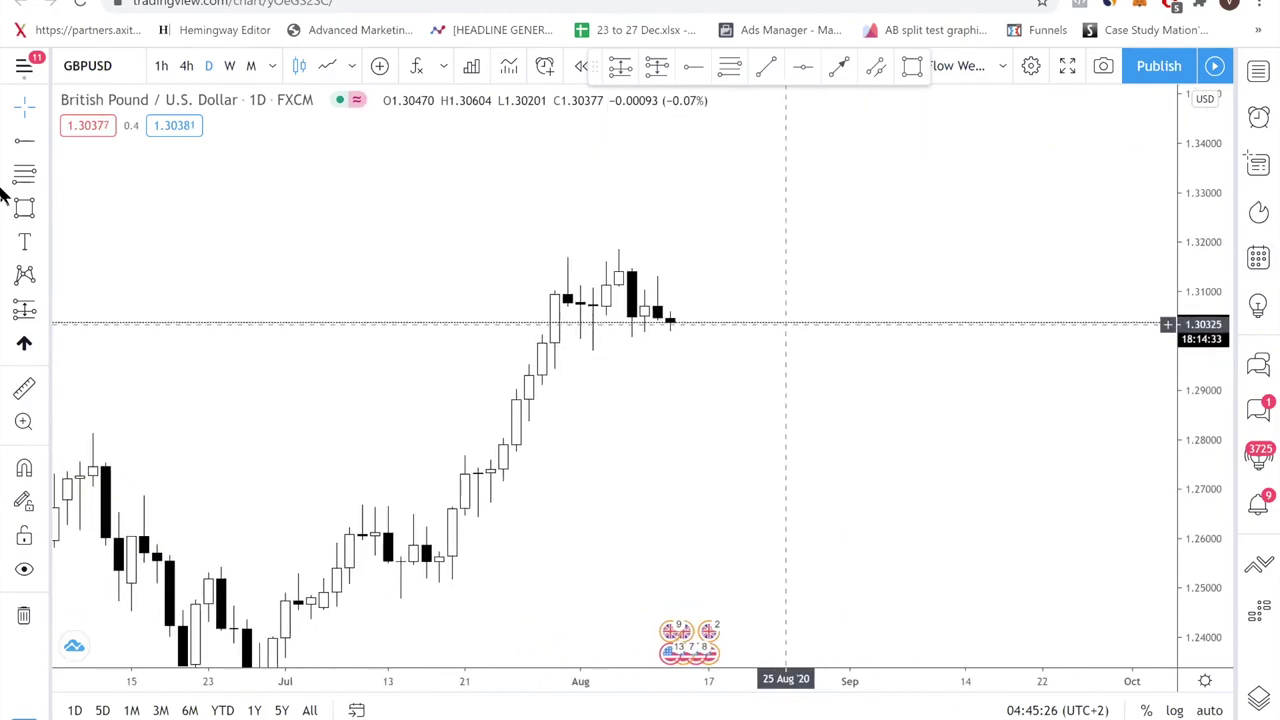
click(24, 140)
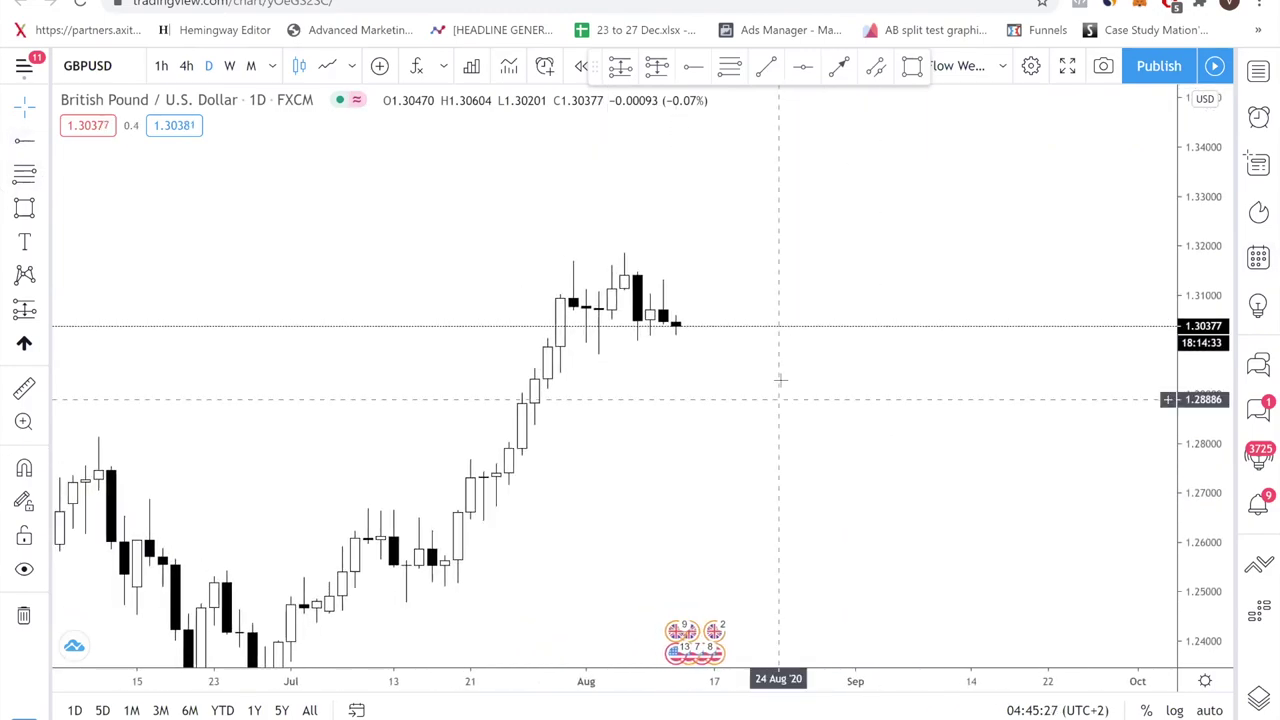
click(637, 323)
click(720, 366)
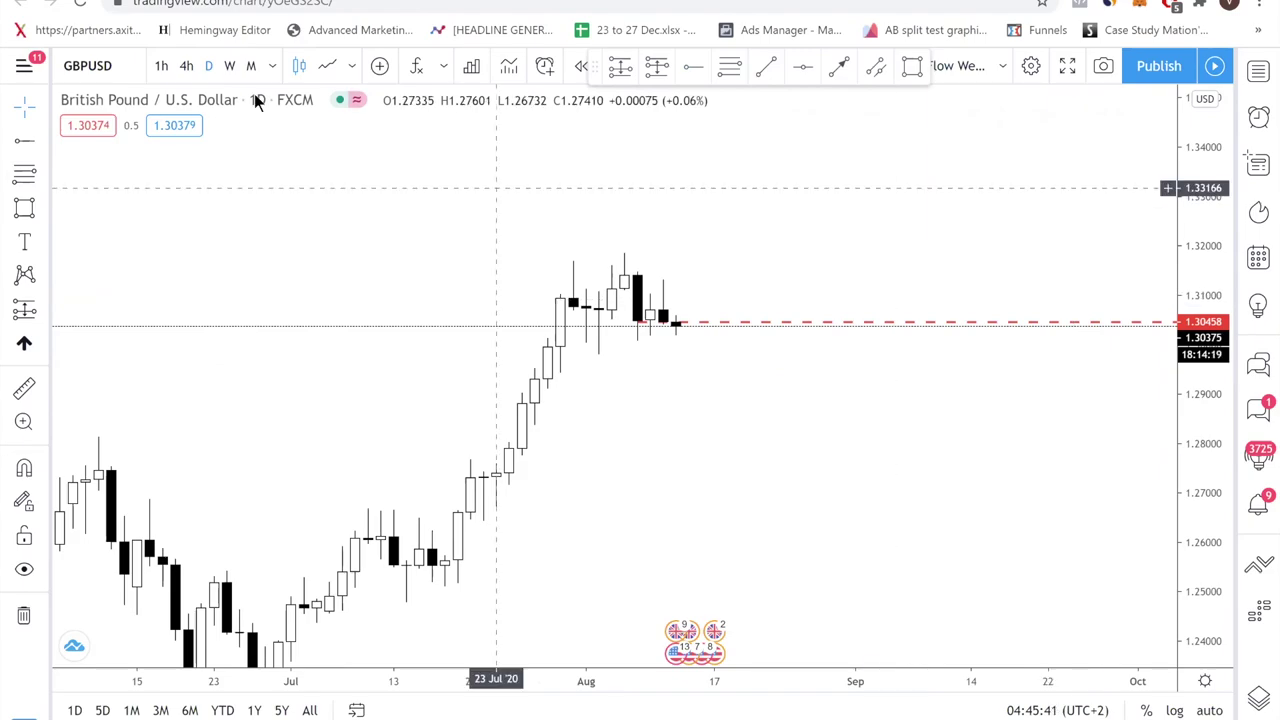
click(186, 66)
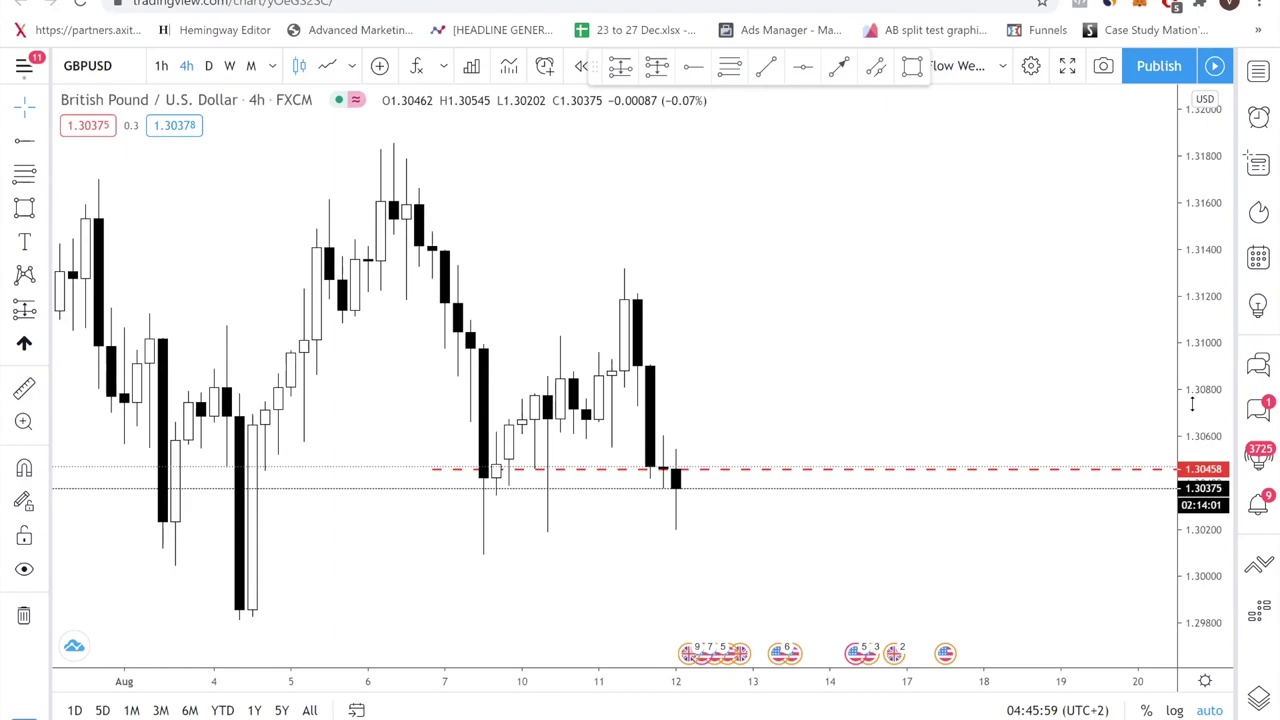
Switch the GBPUSD chart from the 4-hour to the 1-hour timeframe.
scroll(1000, 300, down, 2)
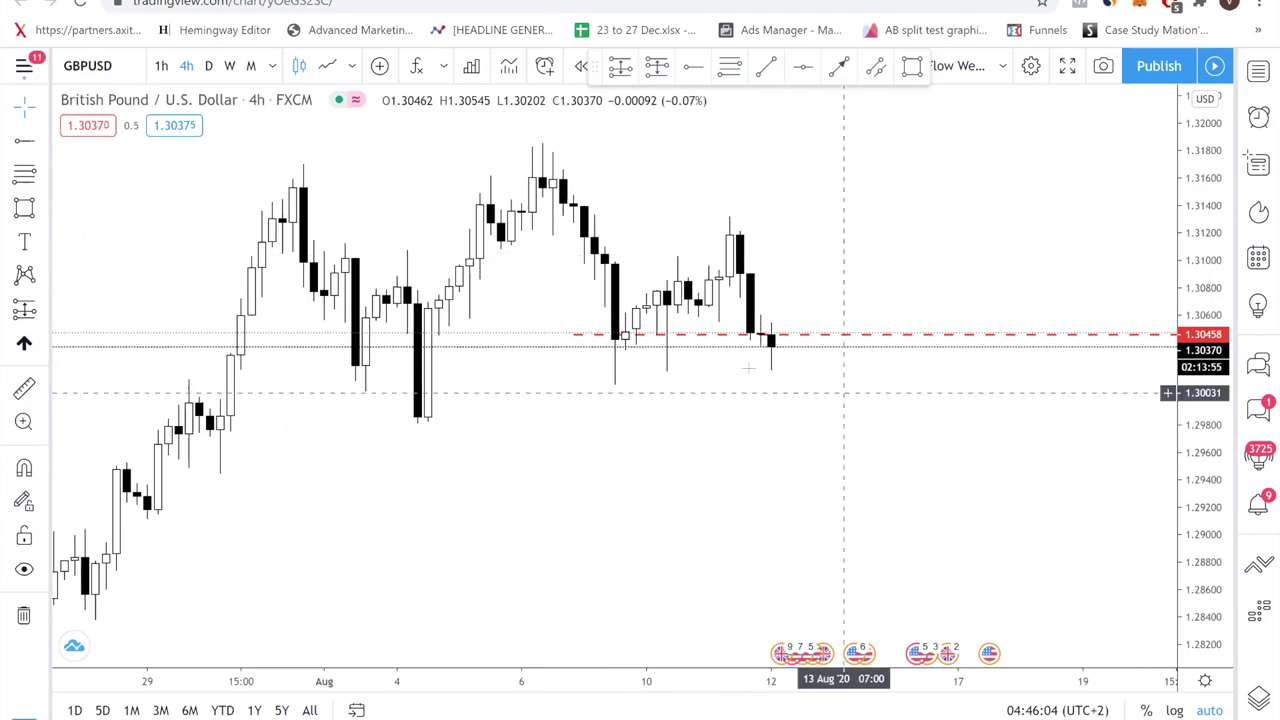
scroll(754, 366, up, 2)
scroll(775, 397, down, 2)
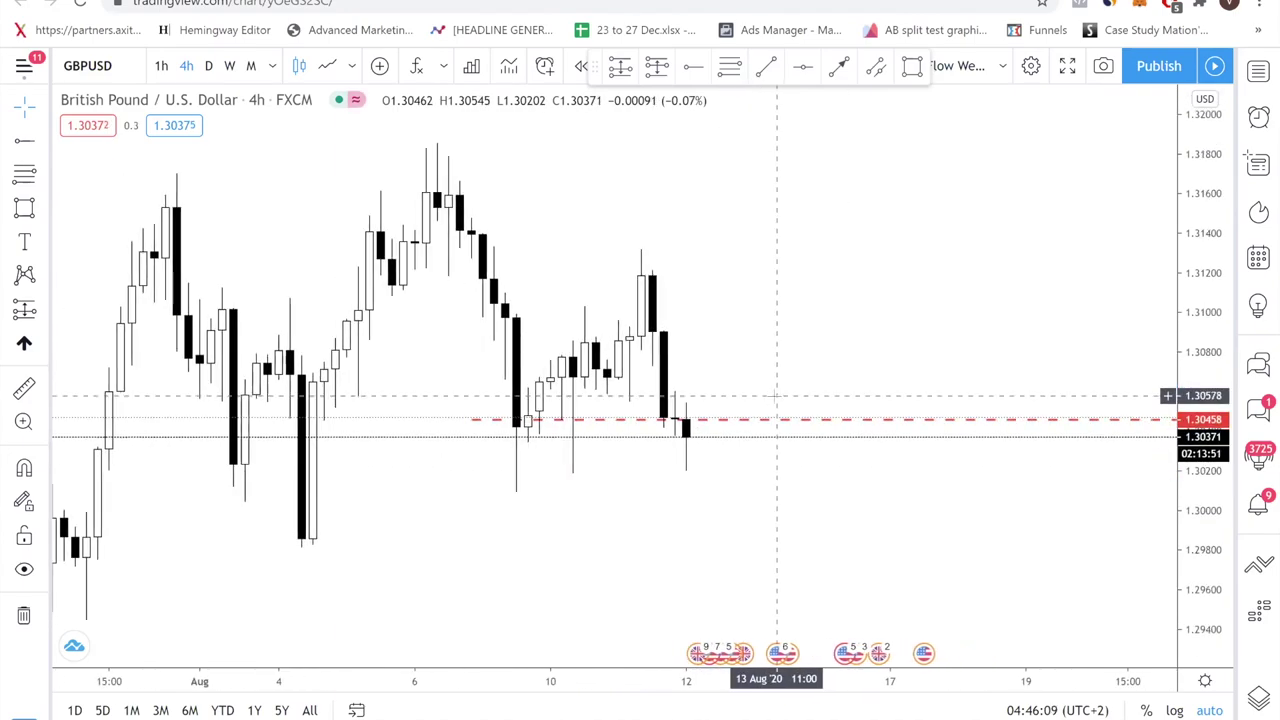
click(165, 73)
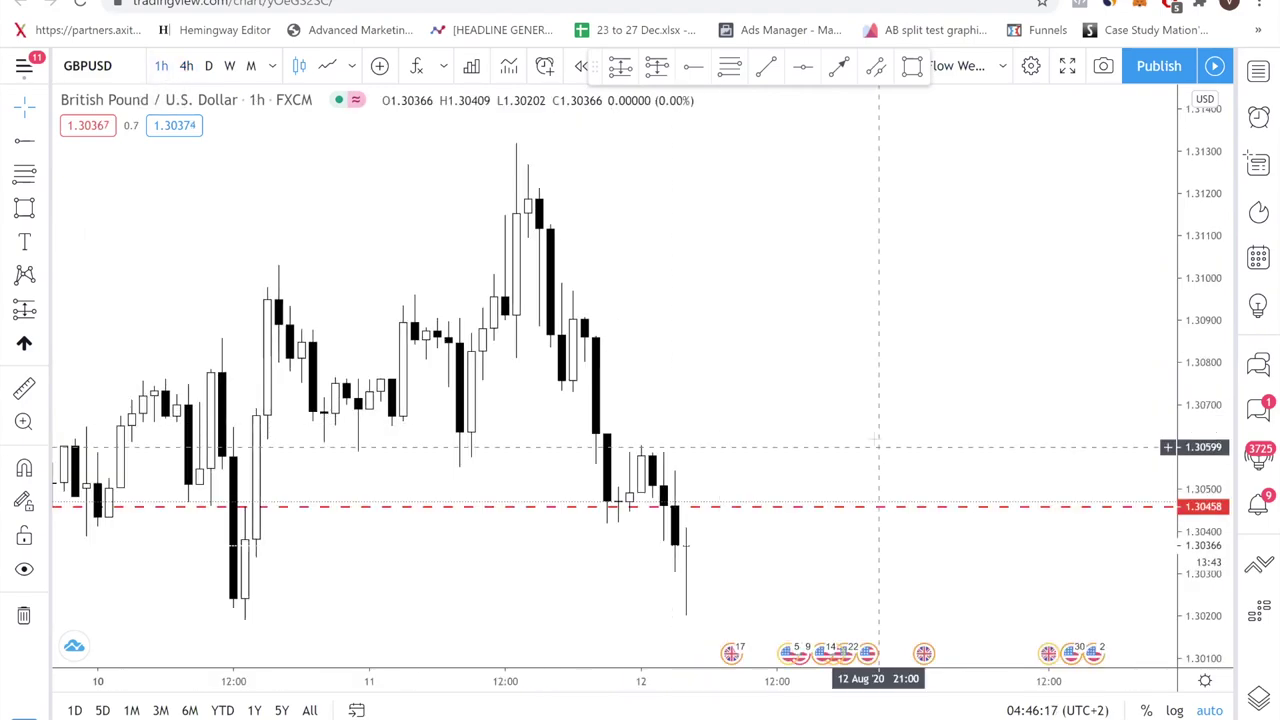
drag(1213, 405, 1215, 590)
mouse_move(807, 574)
mouse_down()
mouse_move(820, 537)
mouse_move(848, 540)
mouse_up()
Draw a descending trendline along the lower highs, starting at about 1.30998 on 11 August 17:00.
click(766, 66)
click(532, 275)
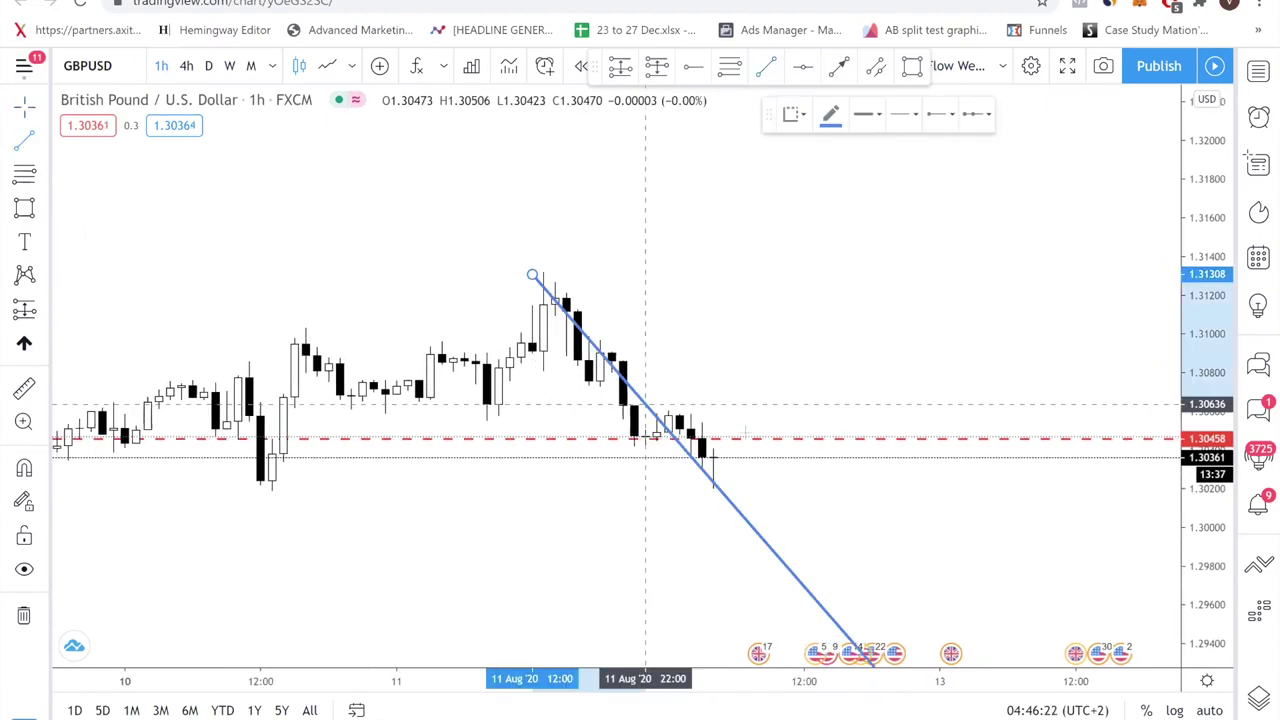
click(758, 466)
drag(515, 284, 564, 302)
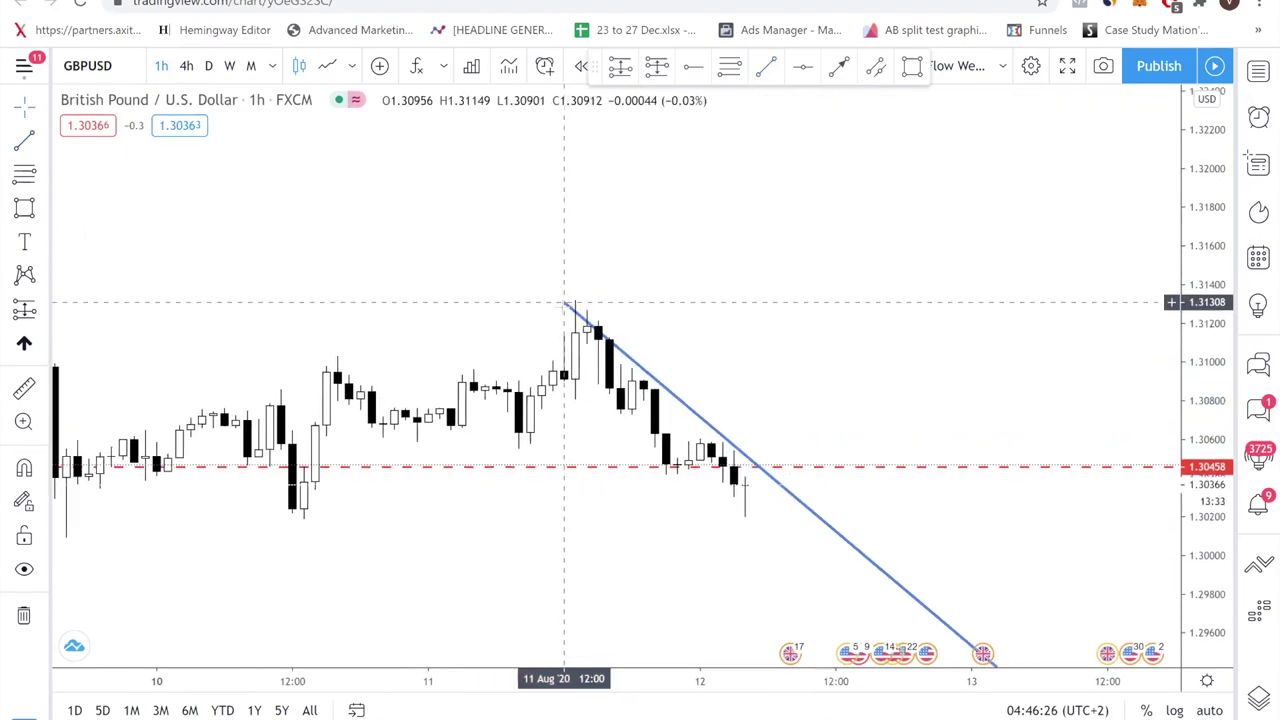
drag(578, 296, 620, 345)
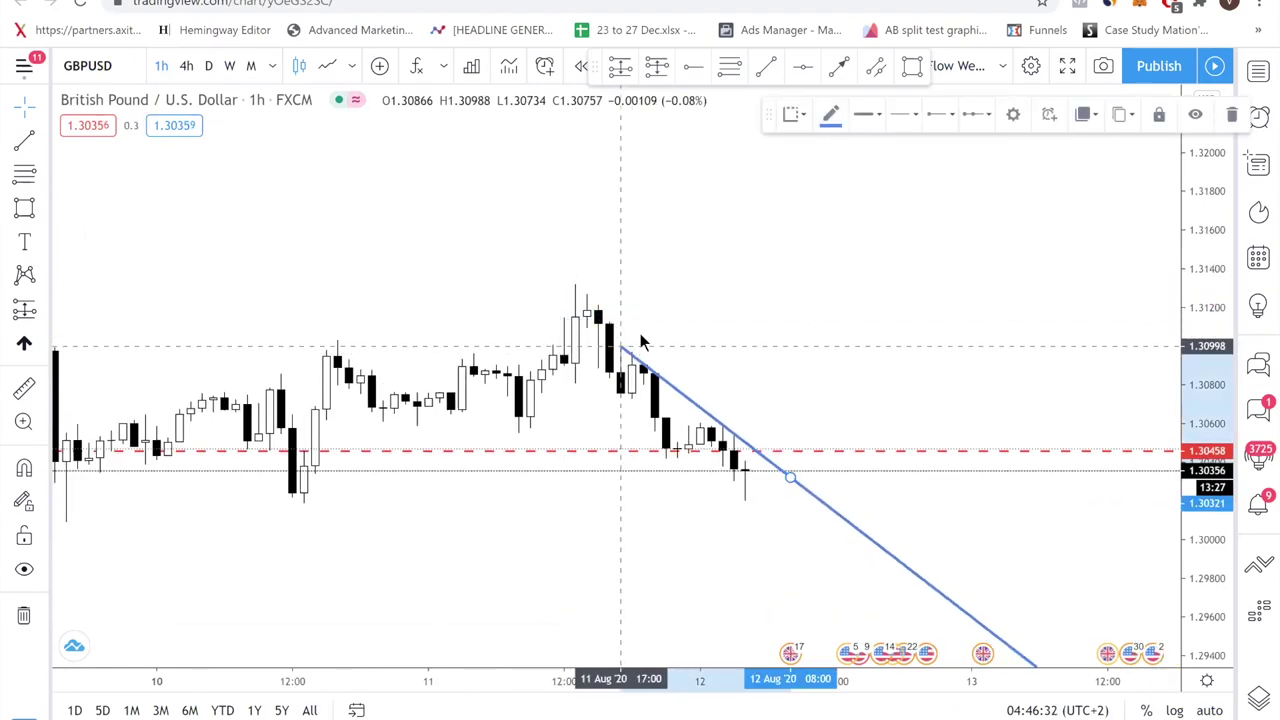
On the 15-minute chart, refit the trendline to start at about 1.30948 on 11 August 18:45 and pass through about 1.30305.
click(270, 65)
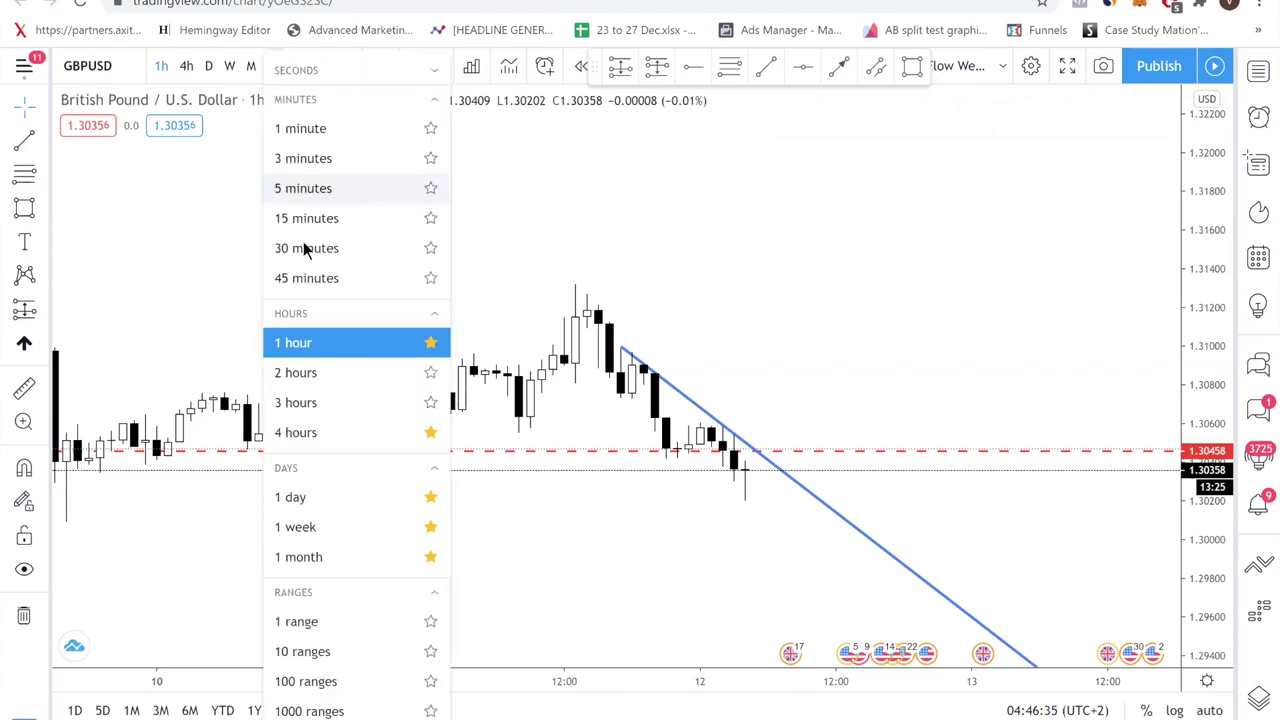
click(315, 221)
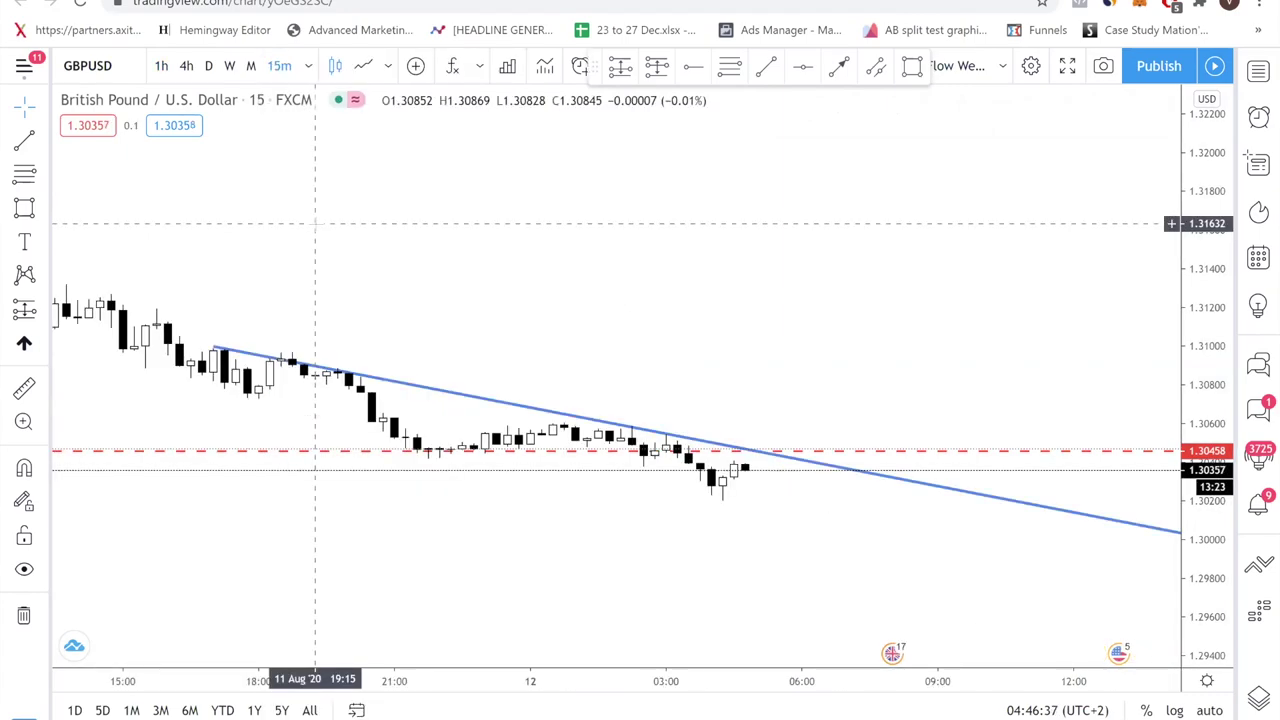
double_click(1207, 313)
scroll(1143, 310, down, 2)
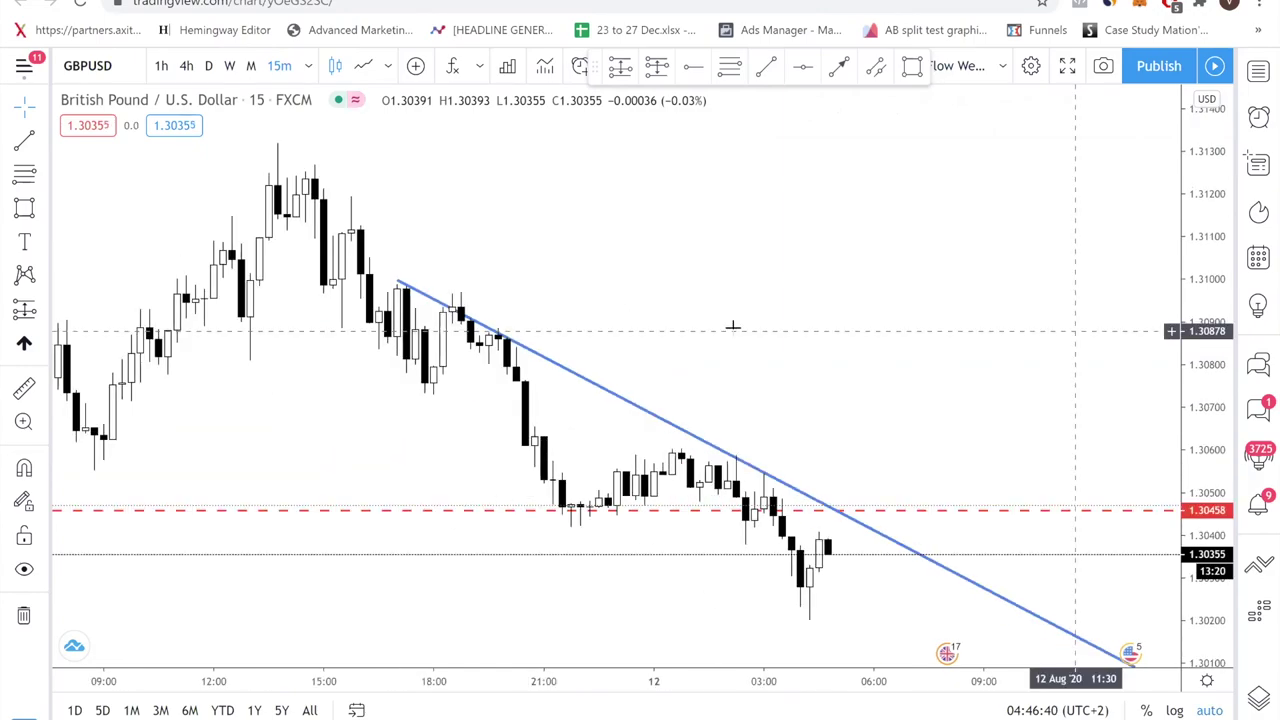
drag(343, 280, 408, 301)
drag(895, 569, 895, 575)
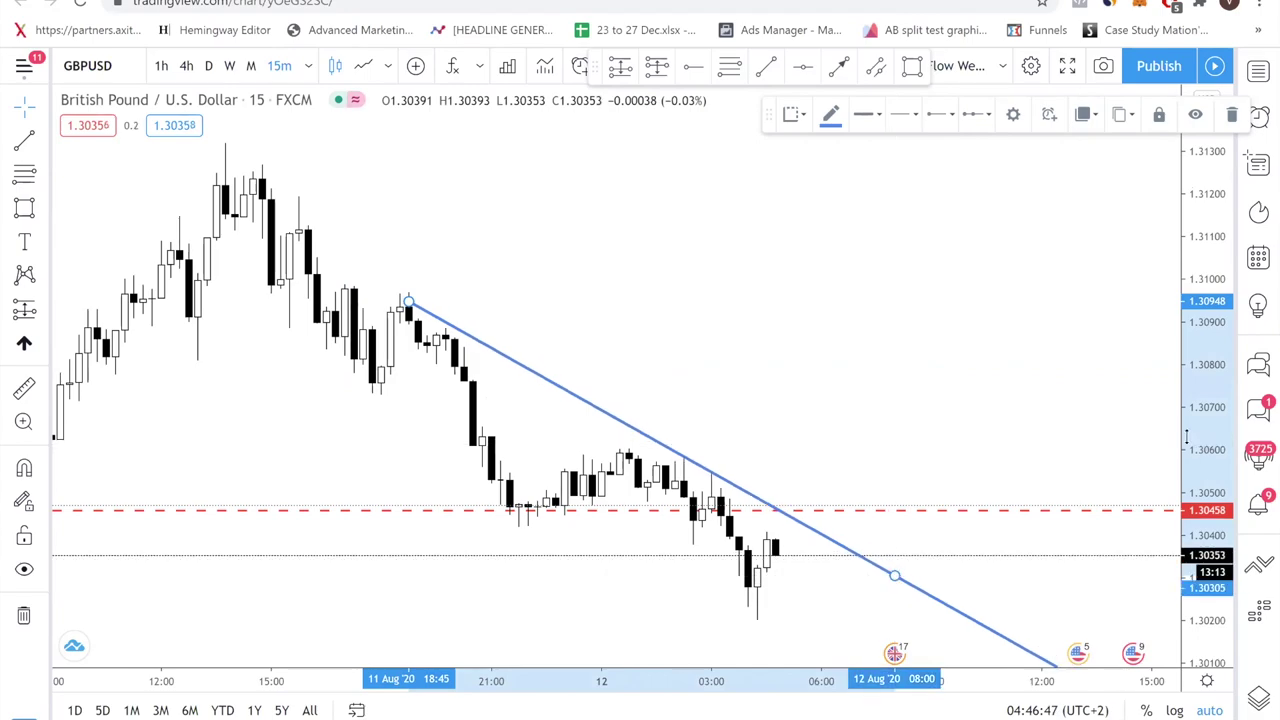
Draw a Fibonacci retracement from the swing high at about 1.30602 down to about 1.30381.
drag(589, 428, 696, 344)
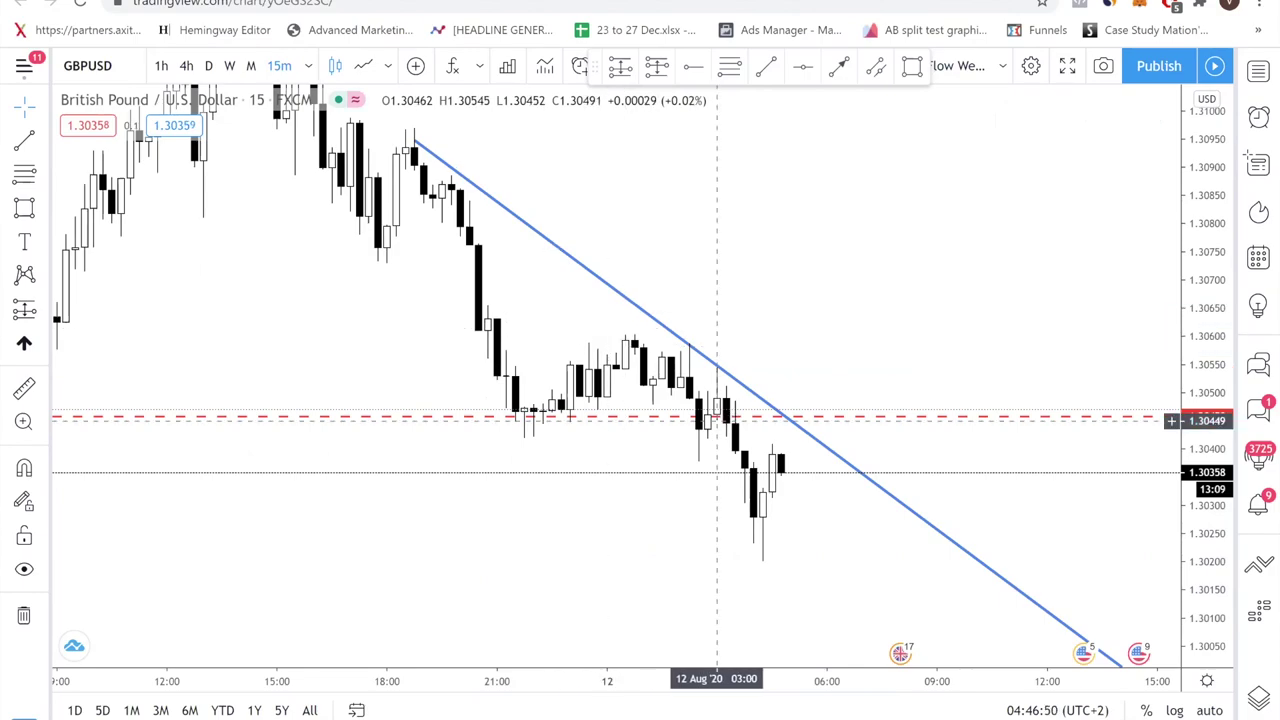
click(729, 65)
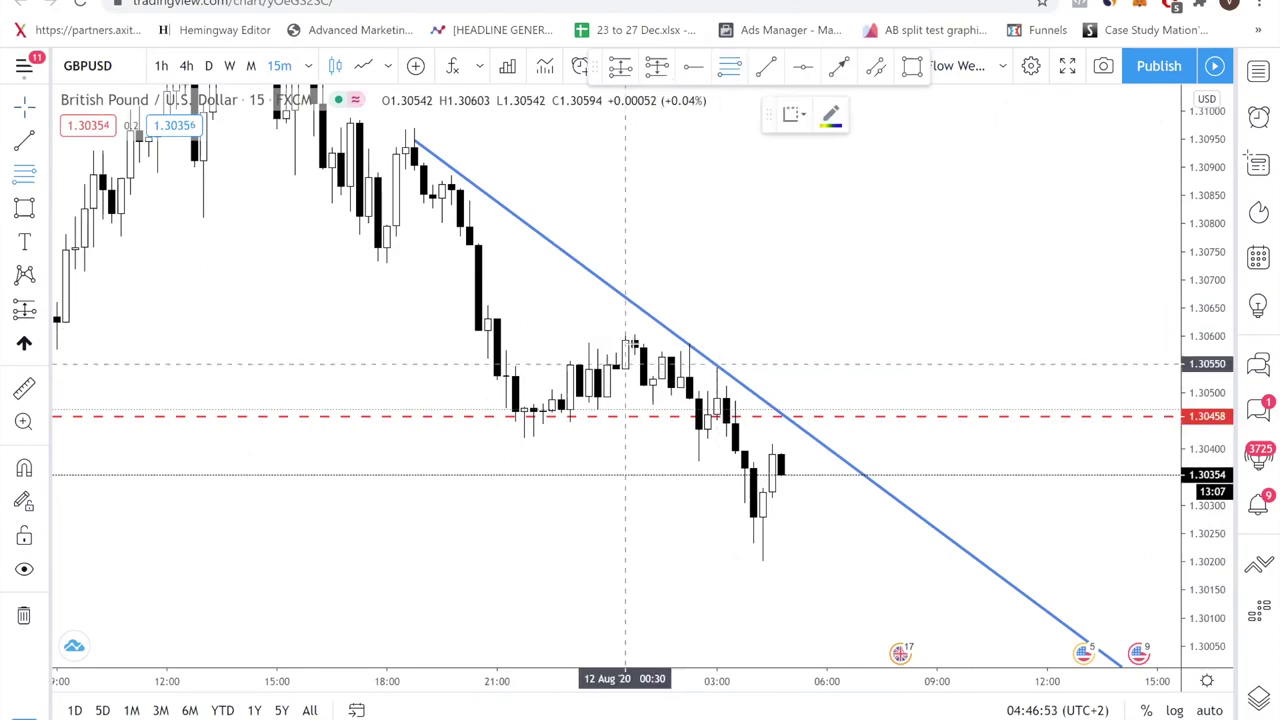
click(634, 336)
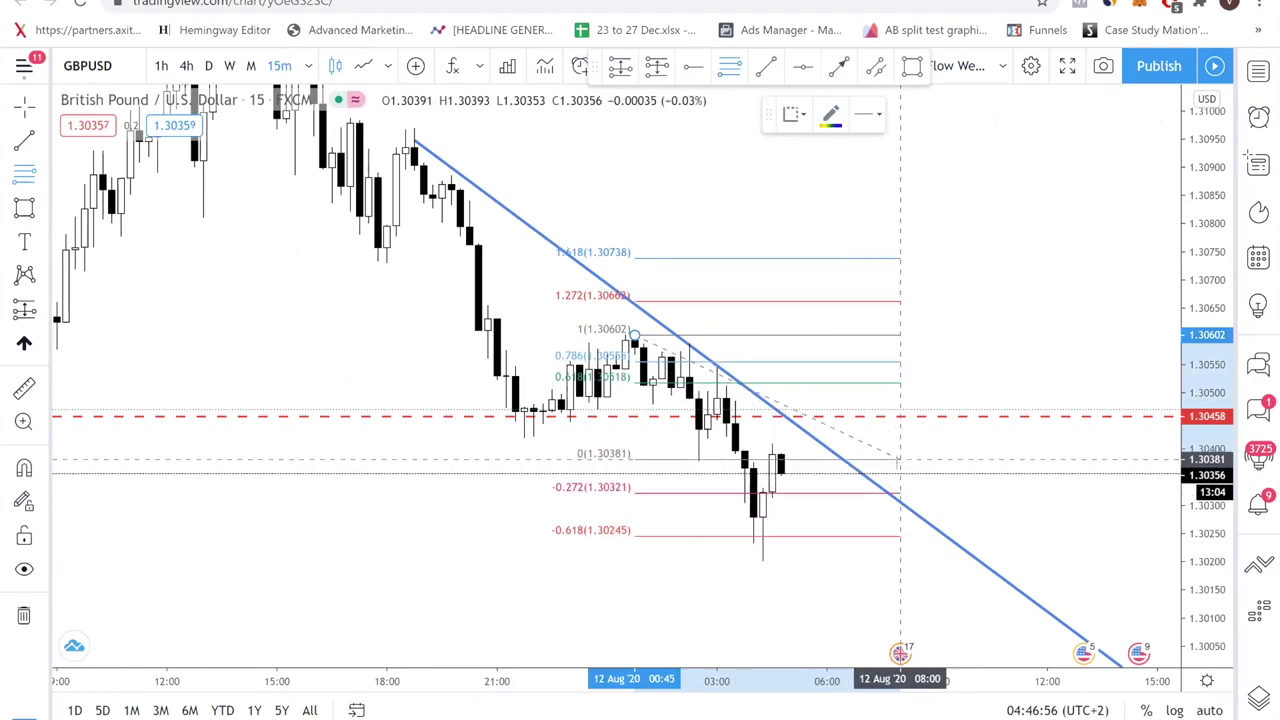
click(890, 459)
Mark the 0.618 level with a horizontal line at about 1.30516 and the 0.786 level with a horizontal ray at about 1.30554.
click(803, 66)
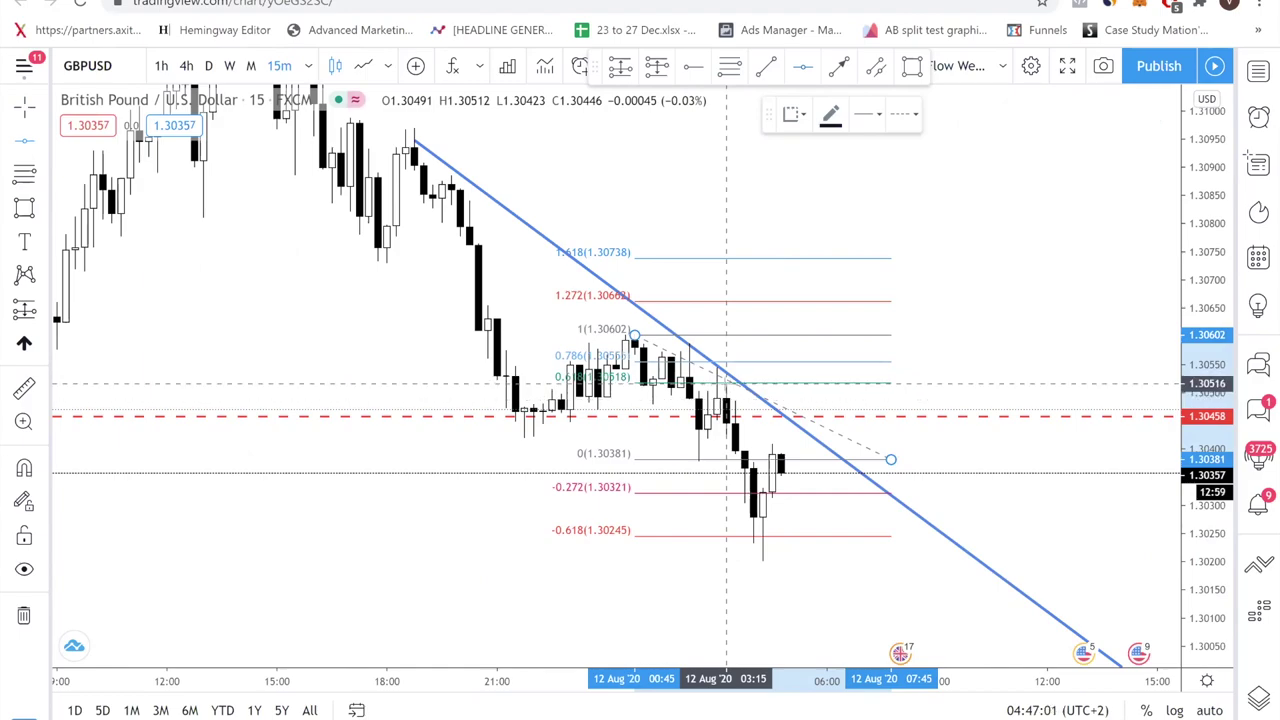
click(727, 383)
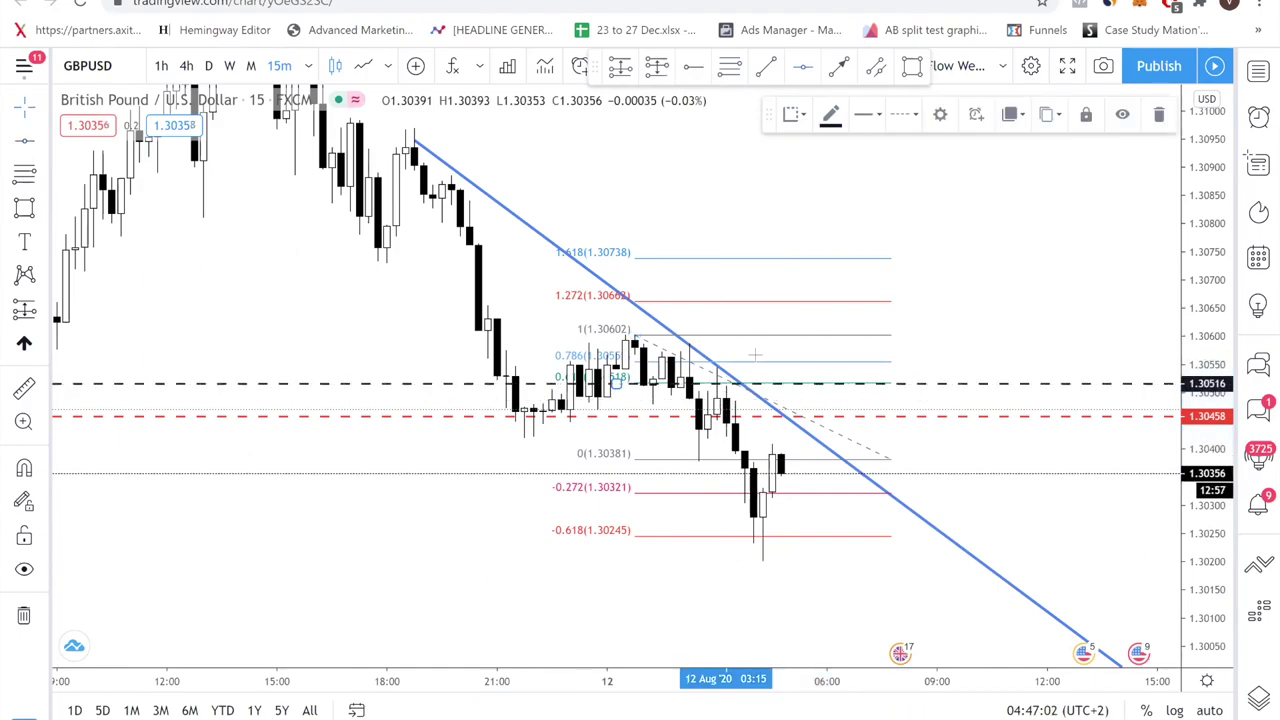
click(755, 354)
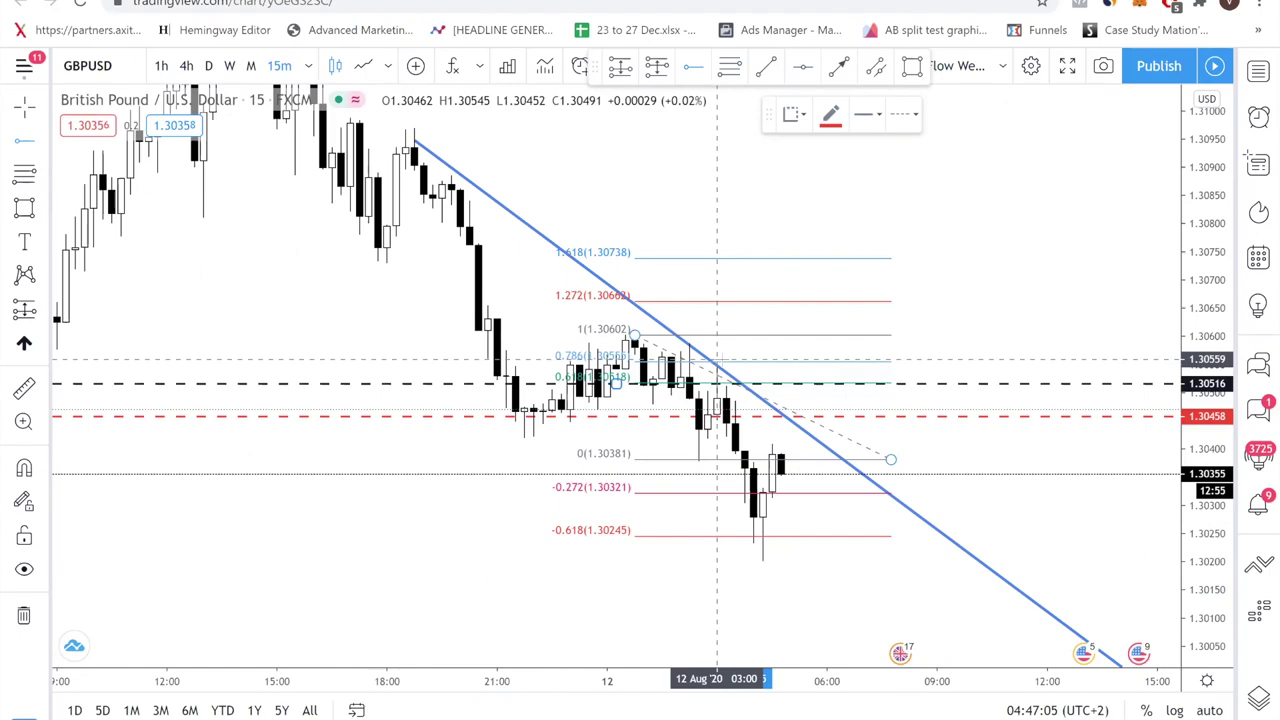
click(718, 361)
click(952, 300)
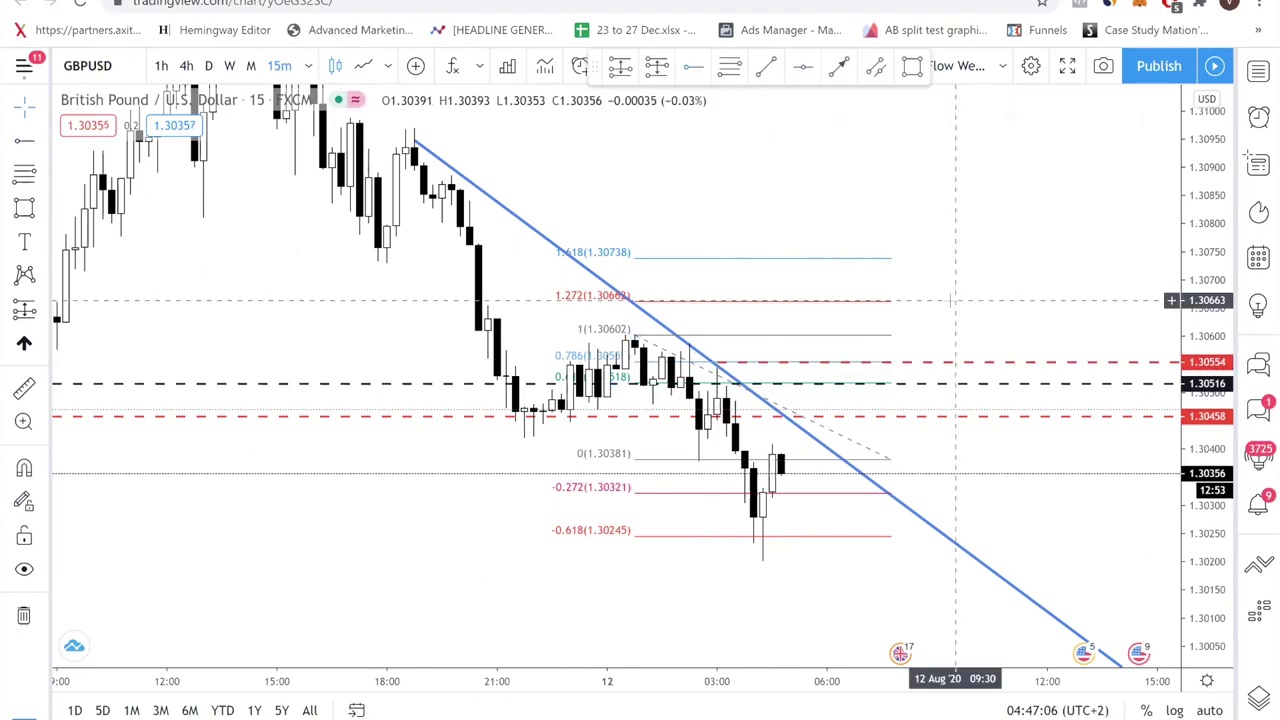
Remove the Fibonacci retracement from the chart, keeping the trendline and the marked levels.
scroll(952, 300, left, 3)
scroll(880, 340, left, 3)
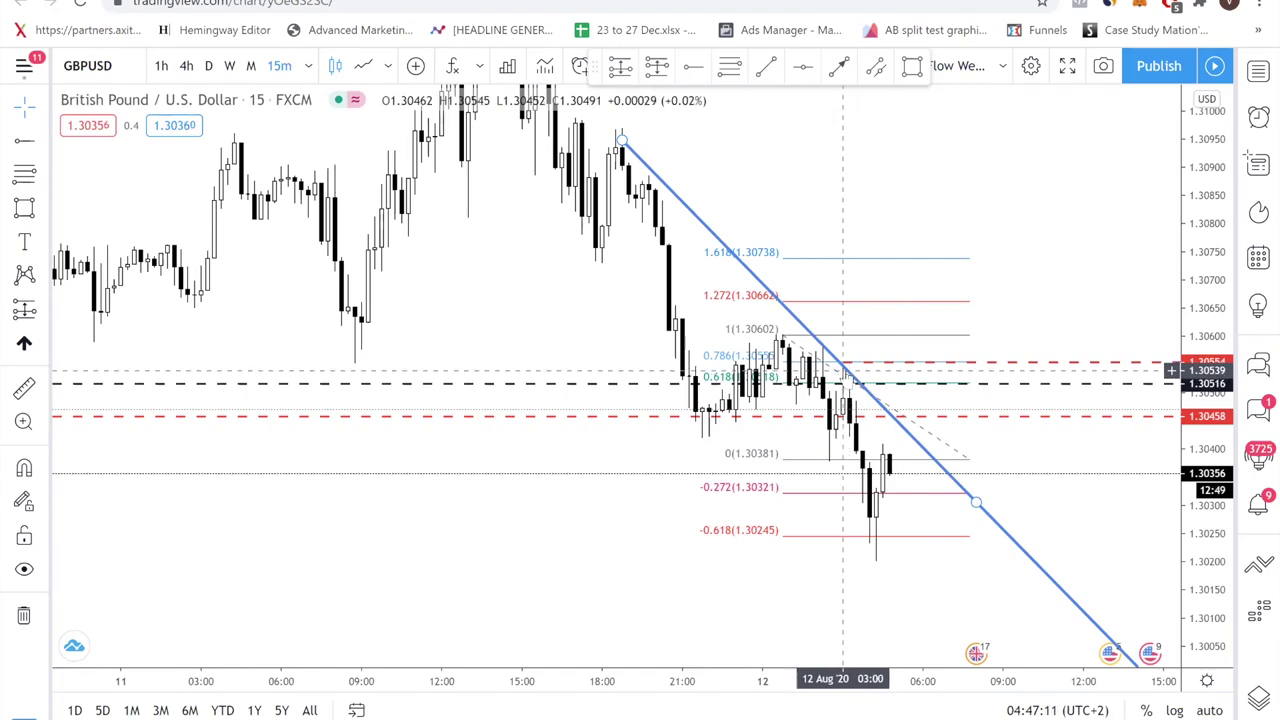
scroll(845, 372, left, 3)
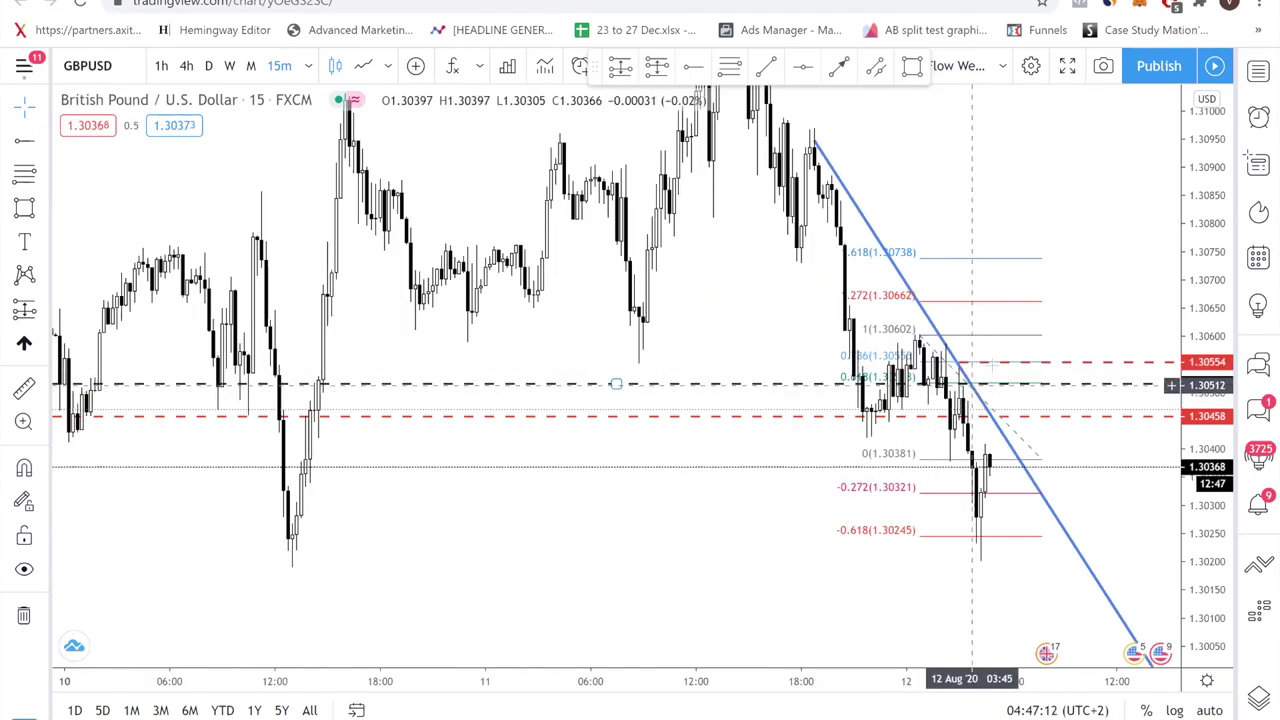
click(1044, 458)
key(Delete)
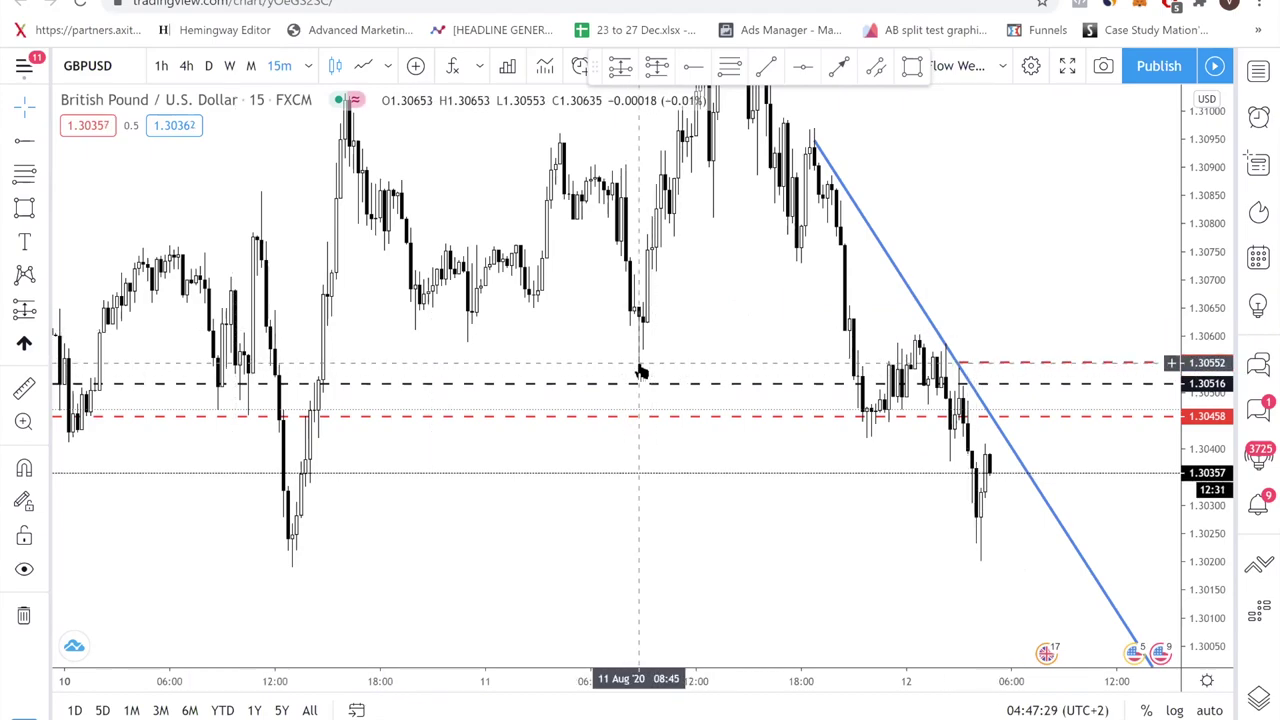
click(750, 383)
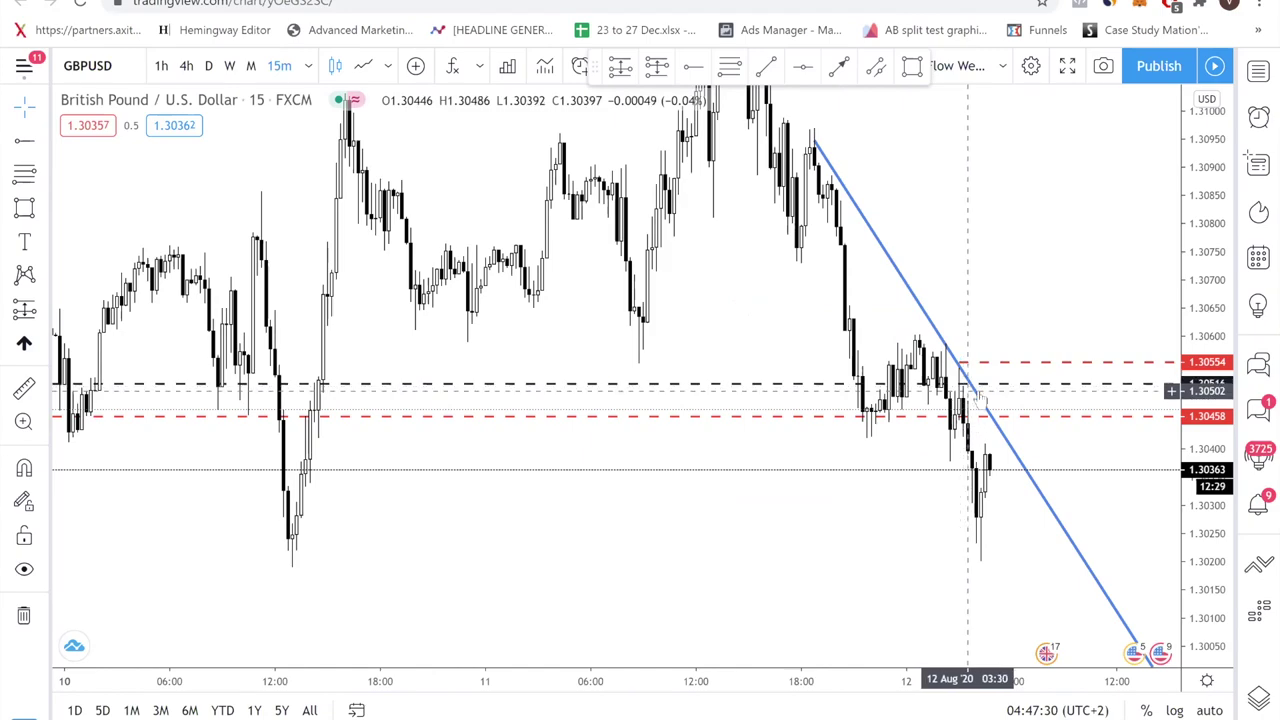
click(910, 350)
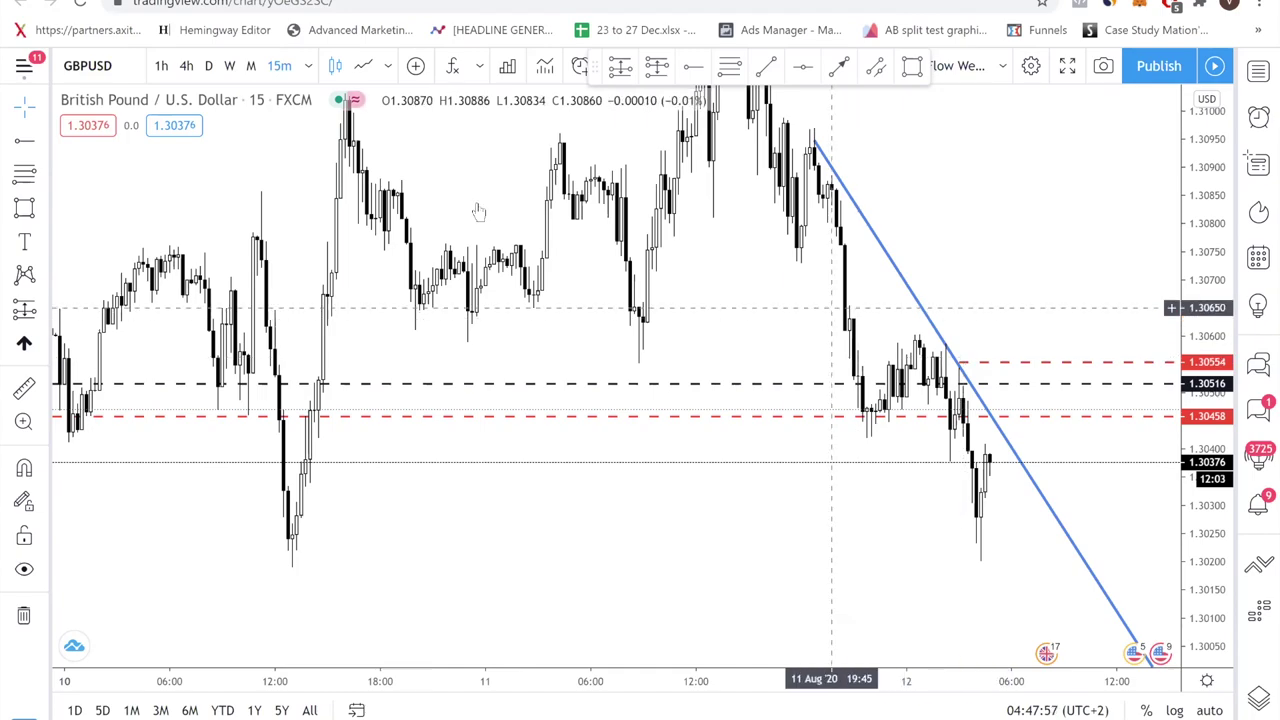
Examine the marked levels against the large bearish August candle on the daily chart.
click(205, 70)
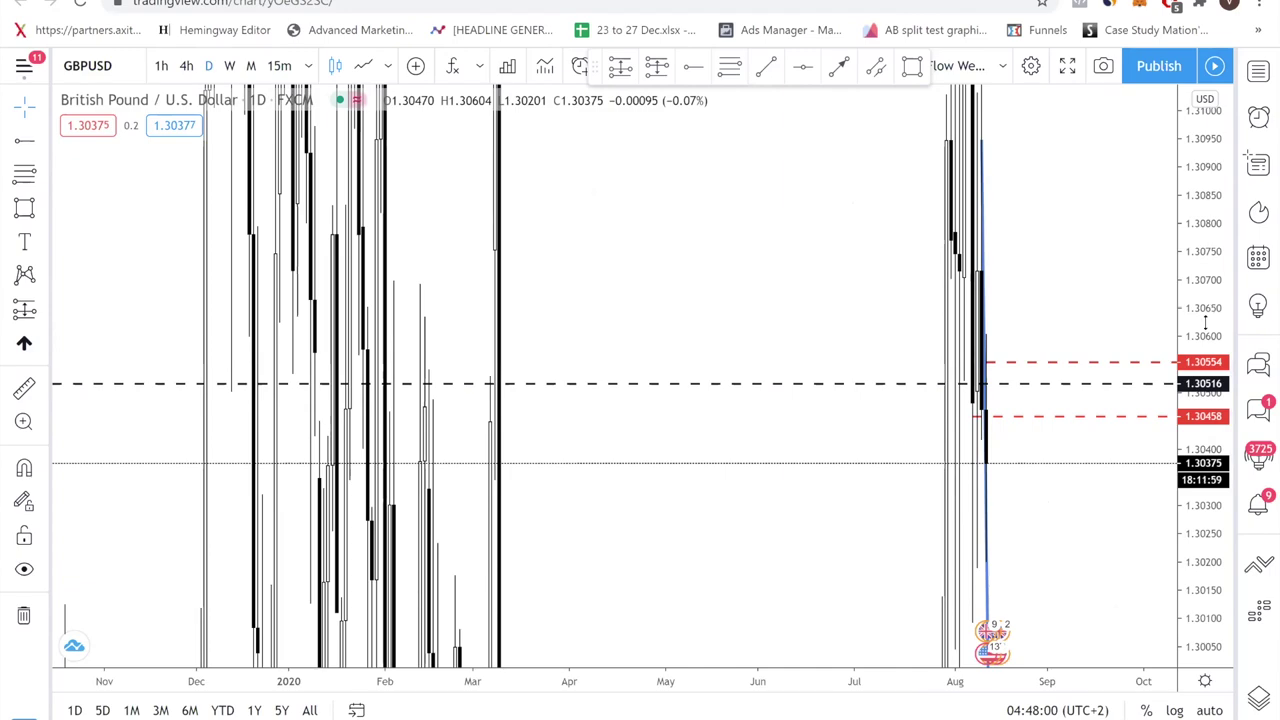
scroll(1100, 403, up, 3)
scroll(1000, 388, up, 2)
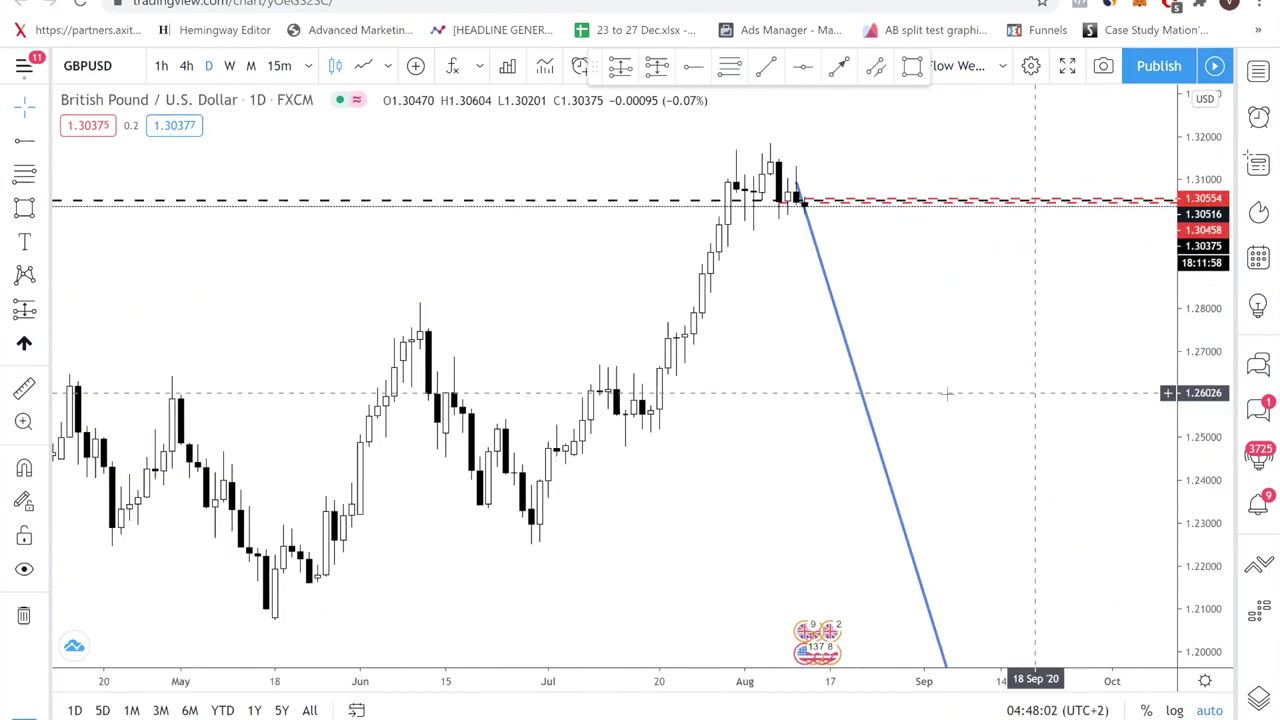
scroll(490, 234, up, 4)
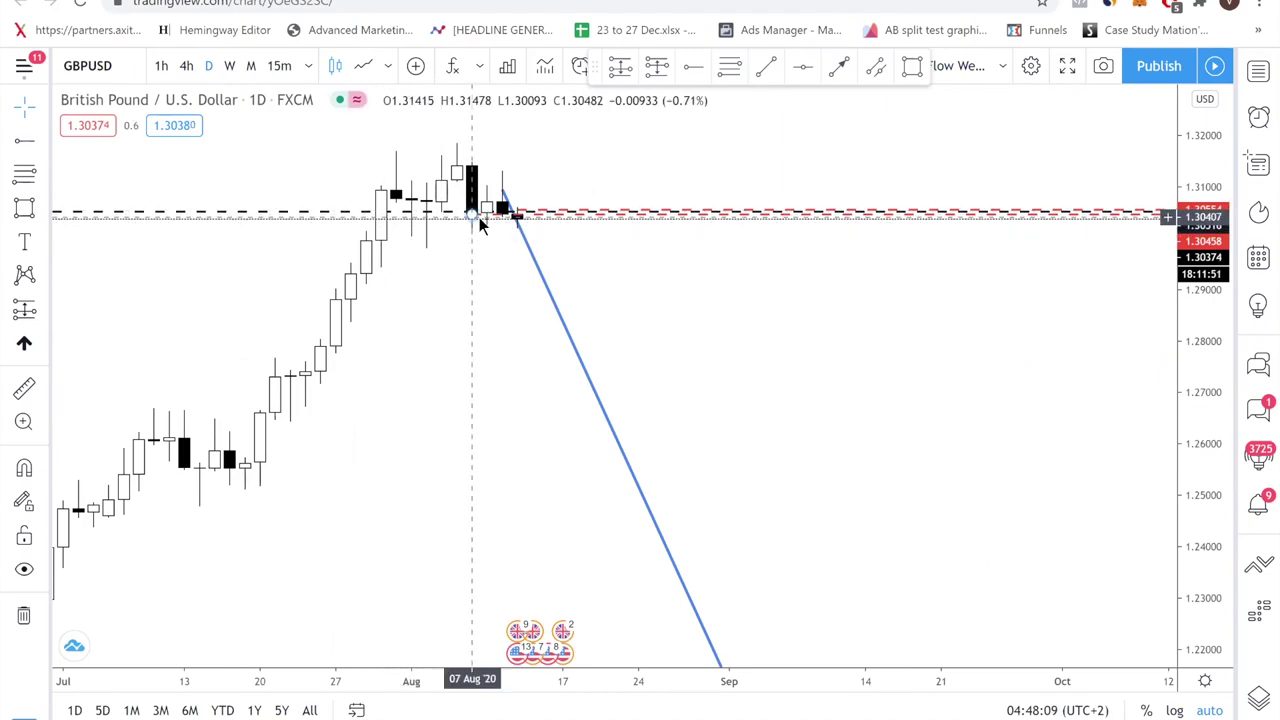
scroll(660, 470, up, 2)
scroll(806, 480, down, 3)
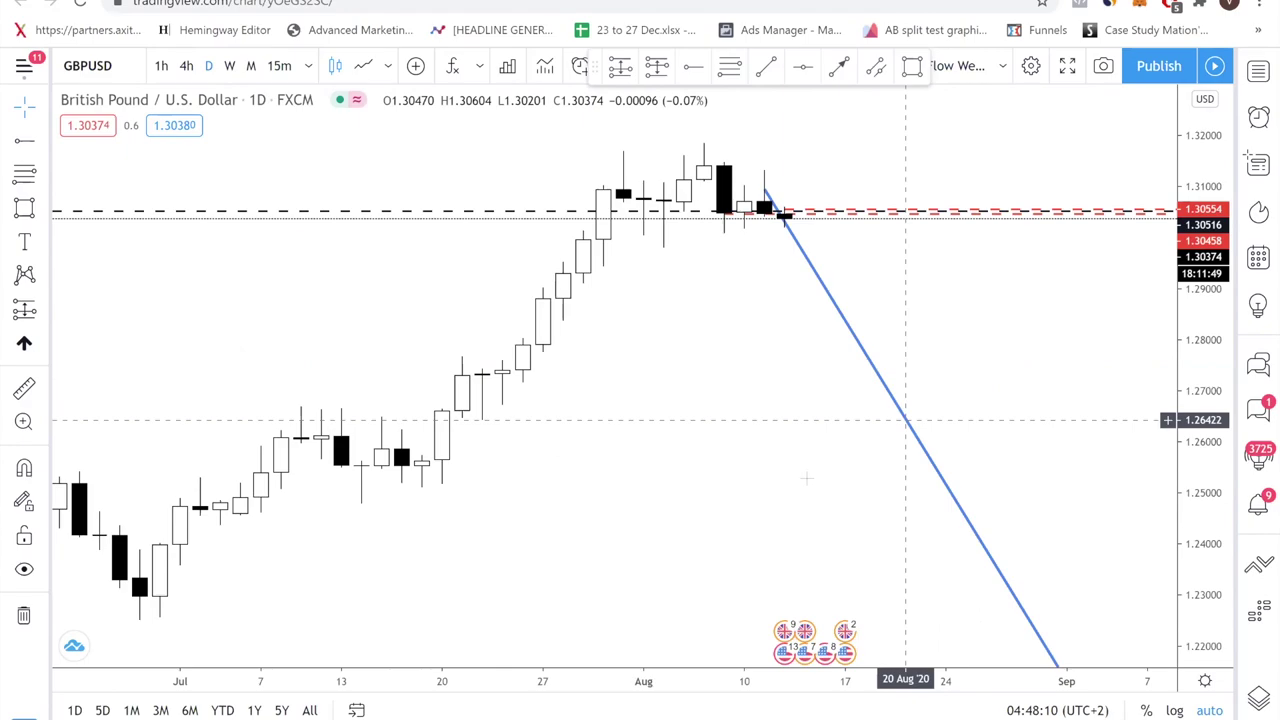
scroll(800, 478, up, 3)
scroll(791, 477, up, 2)
scroll(939, 456, left, 2)
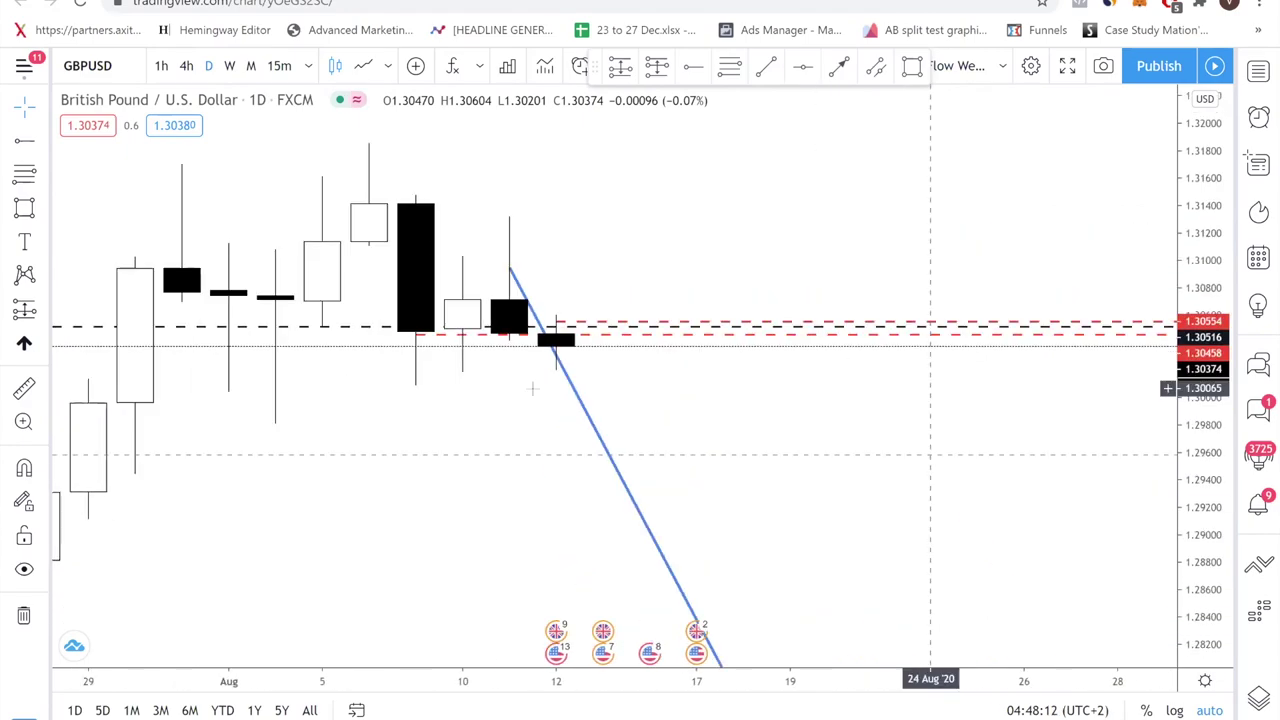
Change the colour of the ray at the bearish candle's close to orange and move it to about 1.30462.
click(417, 339)
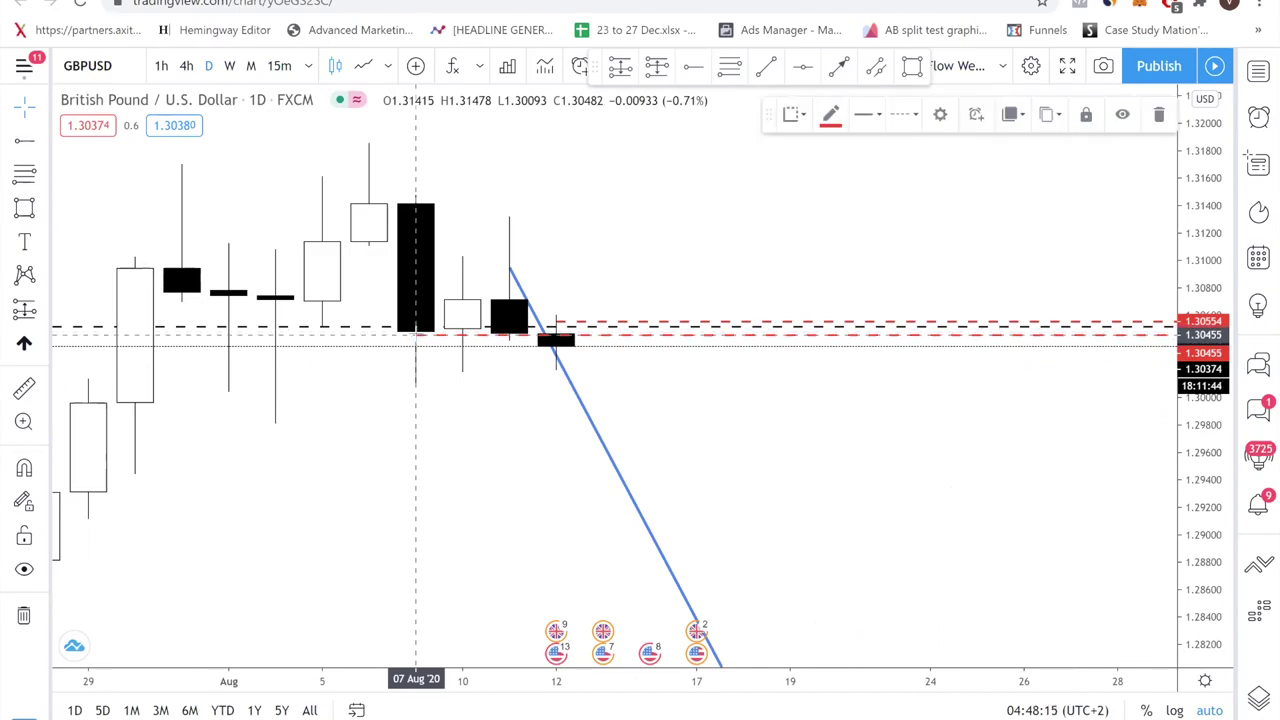
double_click(446, 340)
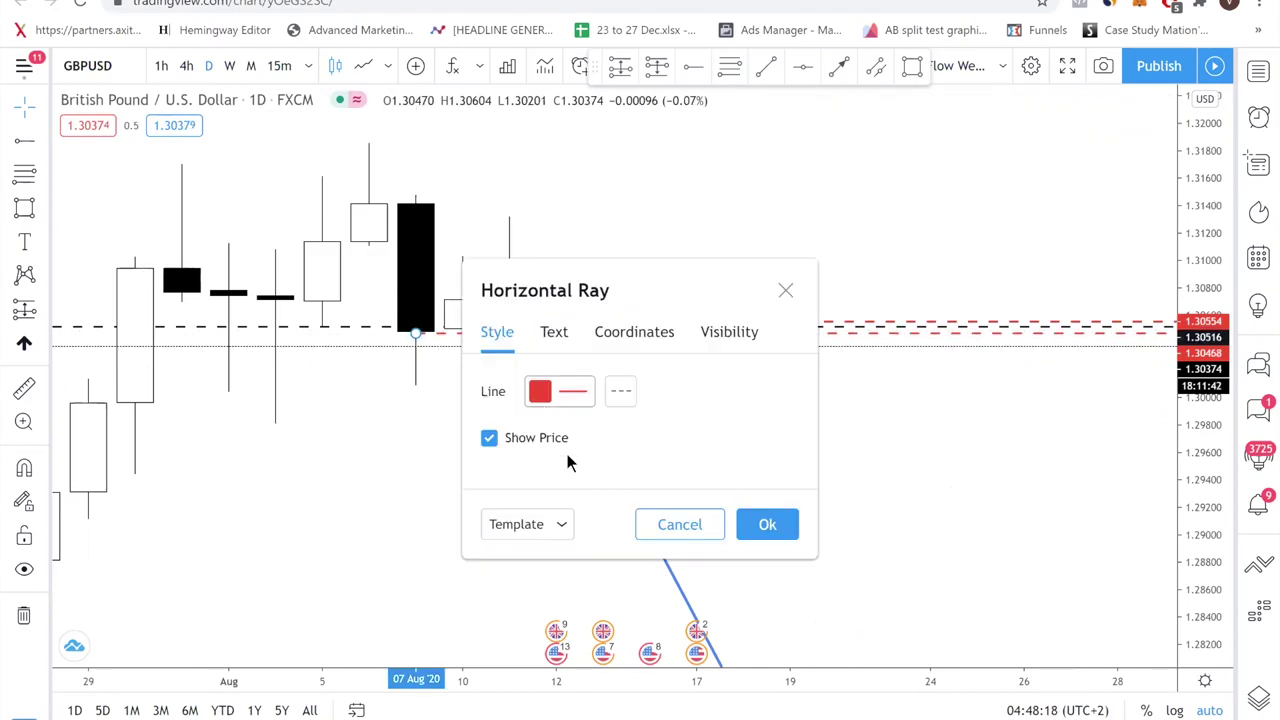
click(540, 391)
click(743, 507)
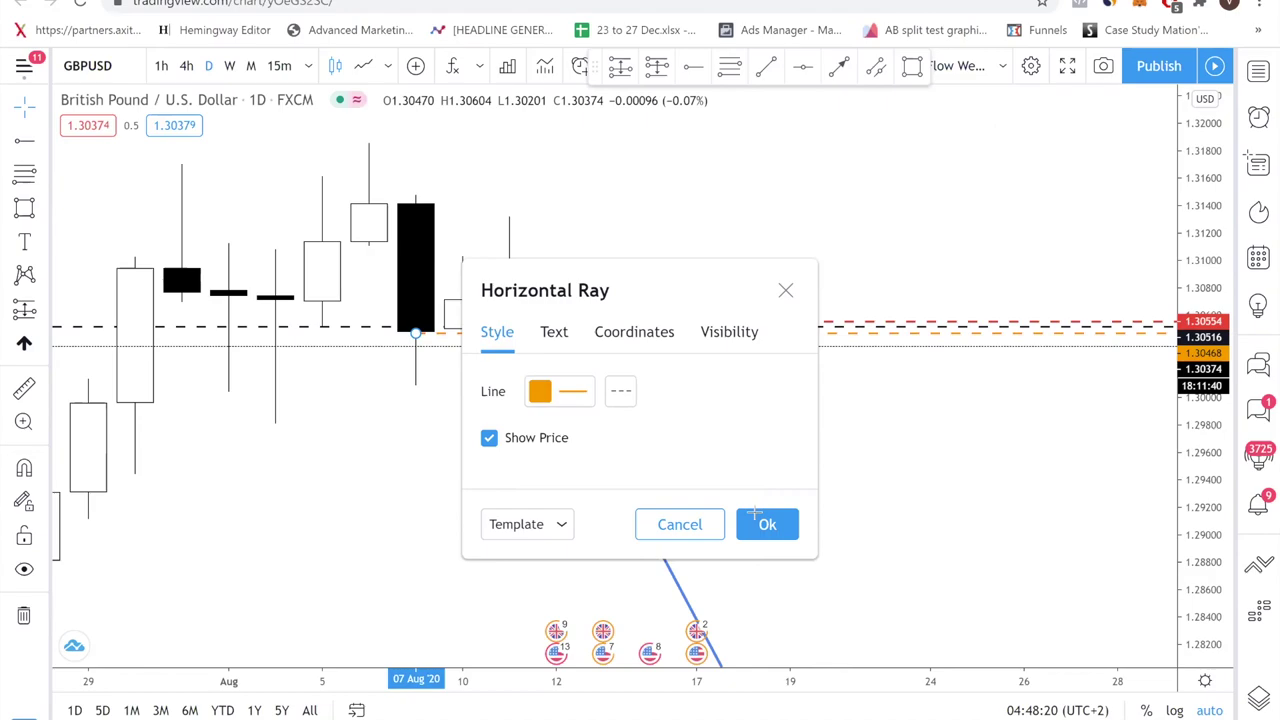
click(420, 343)
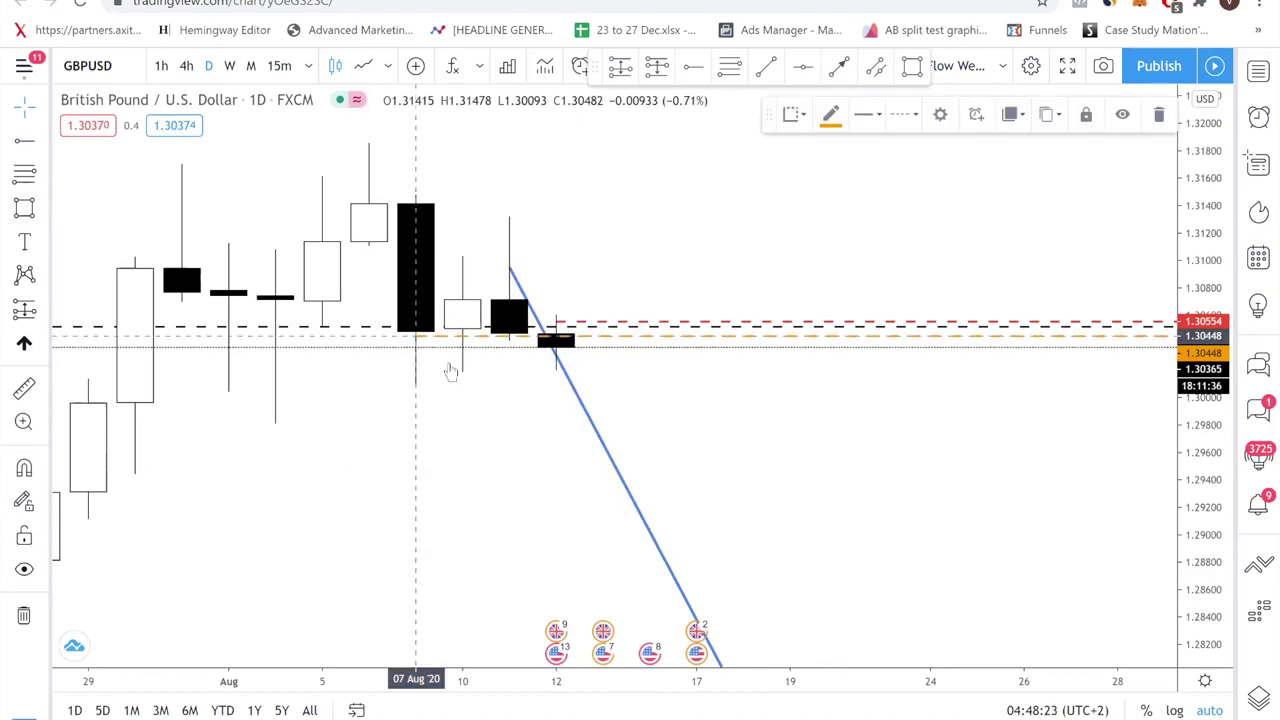
click(463, 415)
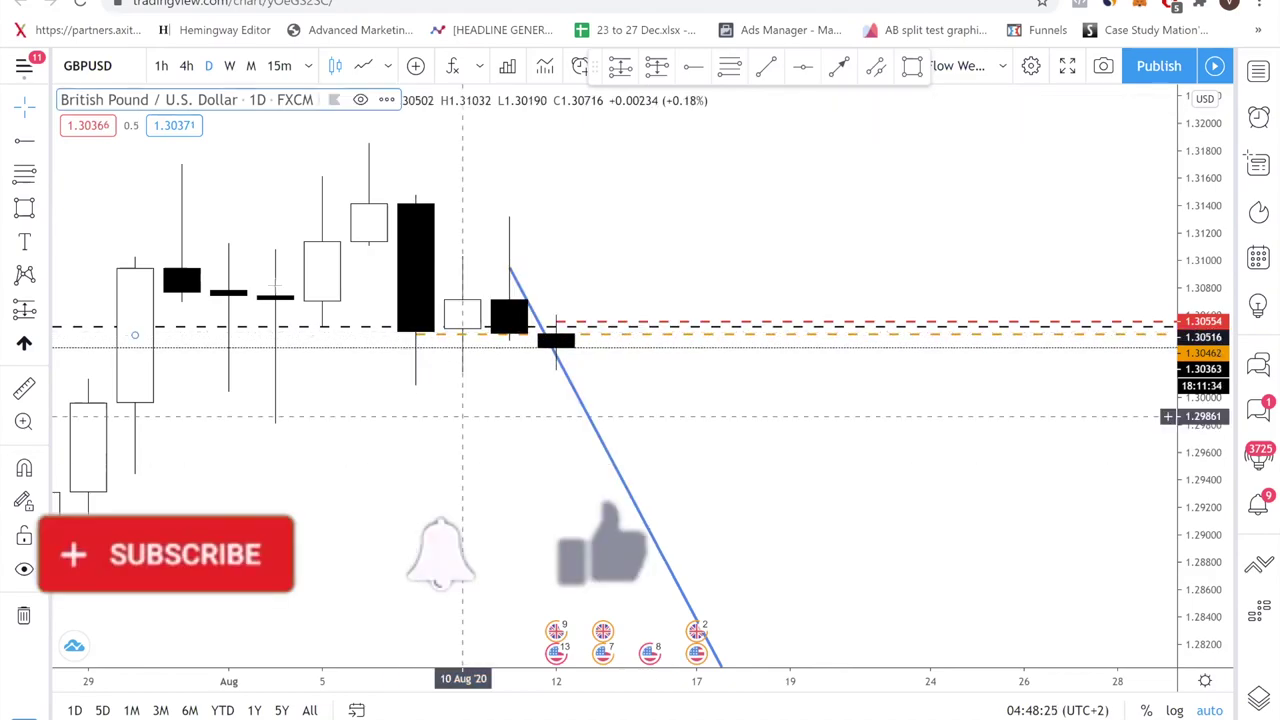
Examine how the orange daily level lines up with the trendline and marked levels on the 4-hour, 1-hour and 15-minute charts.
click(188, 65)
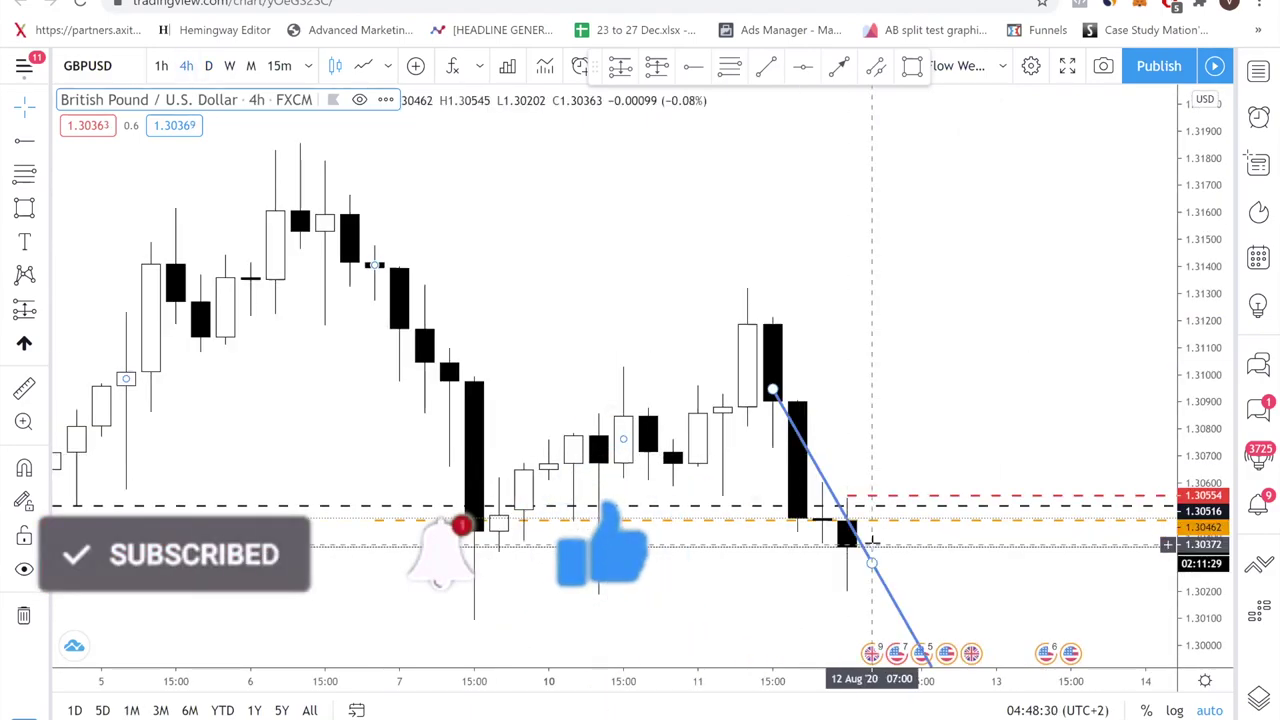
click(168, 65)
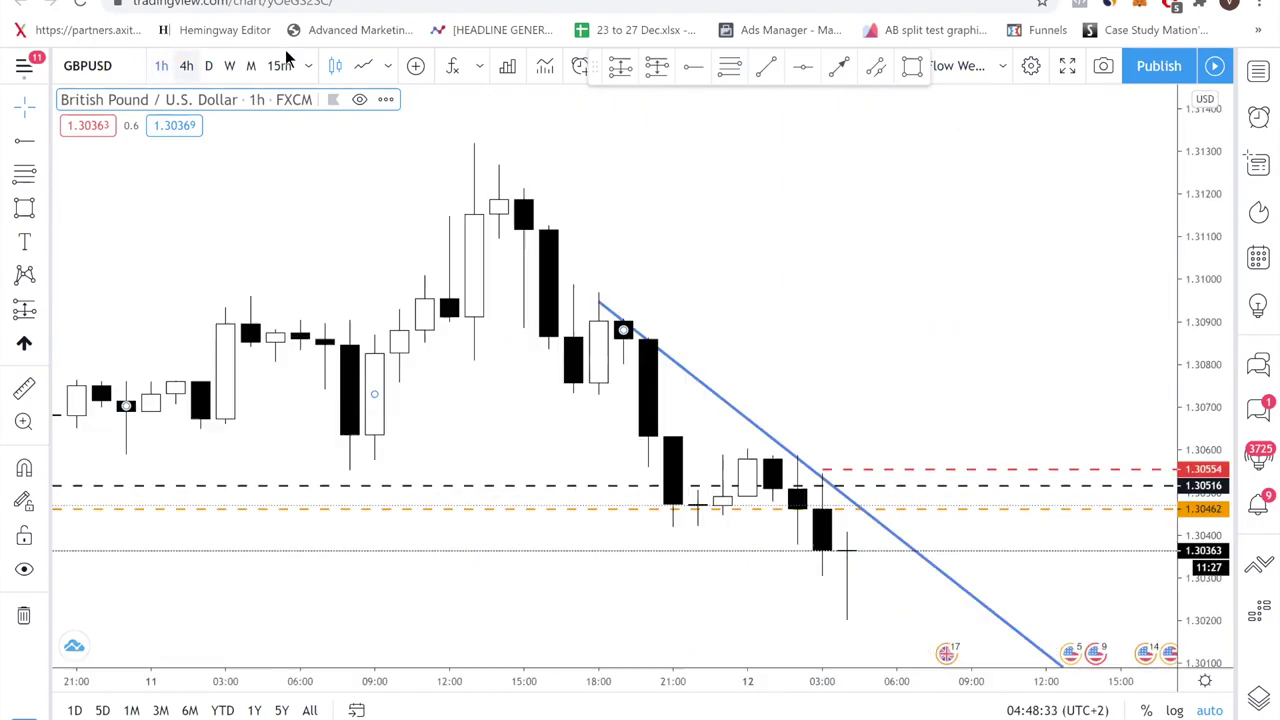
text(15)
key(Return)
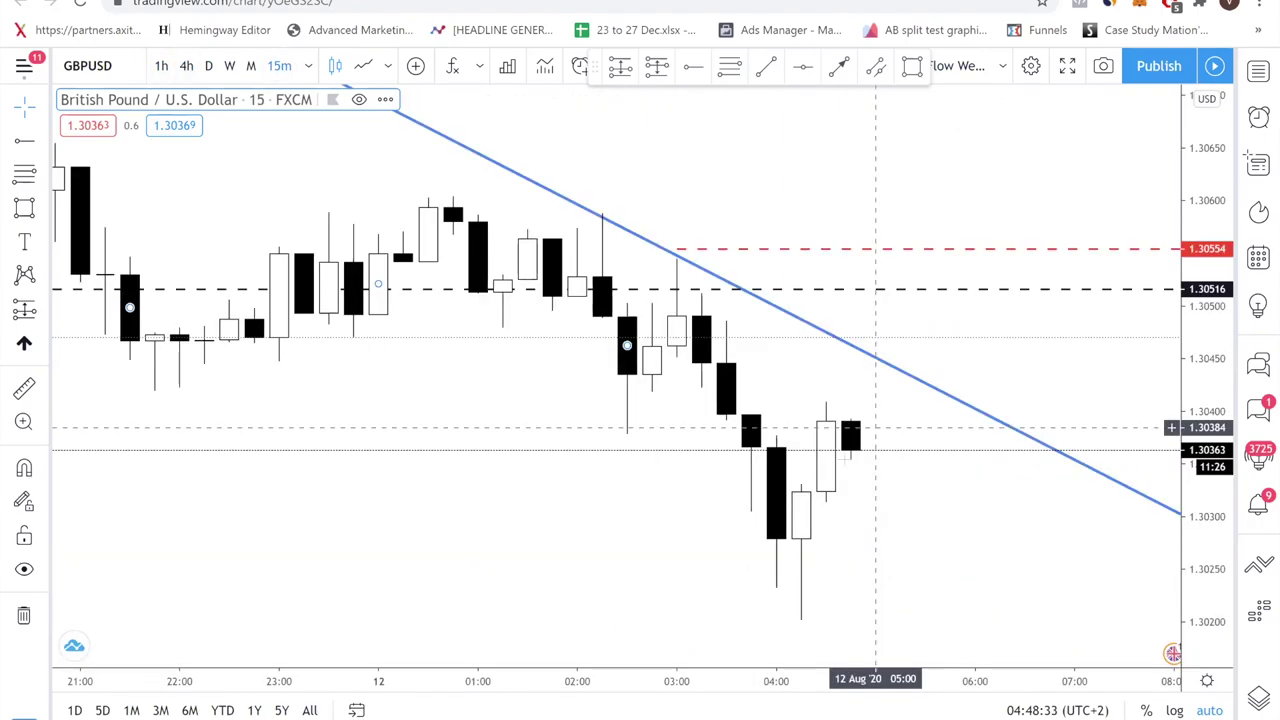
scroll(811, 455, down, 2)
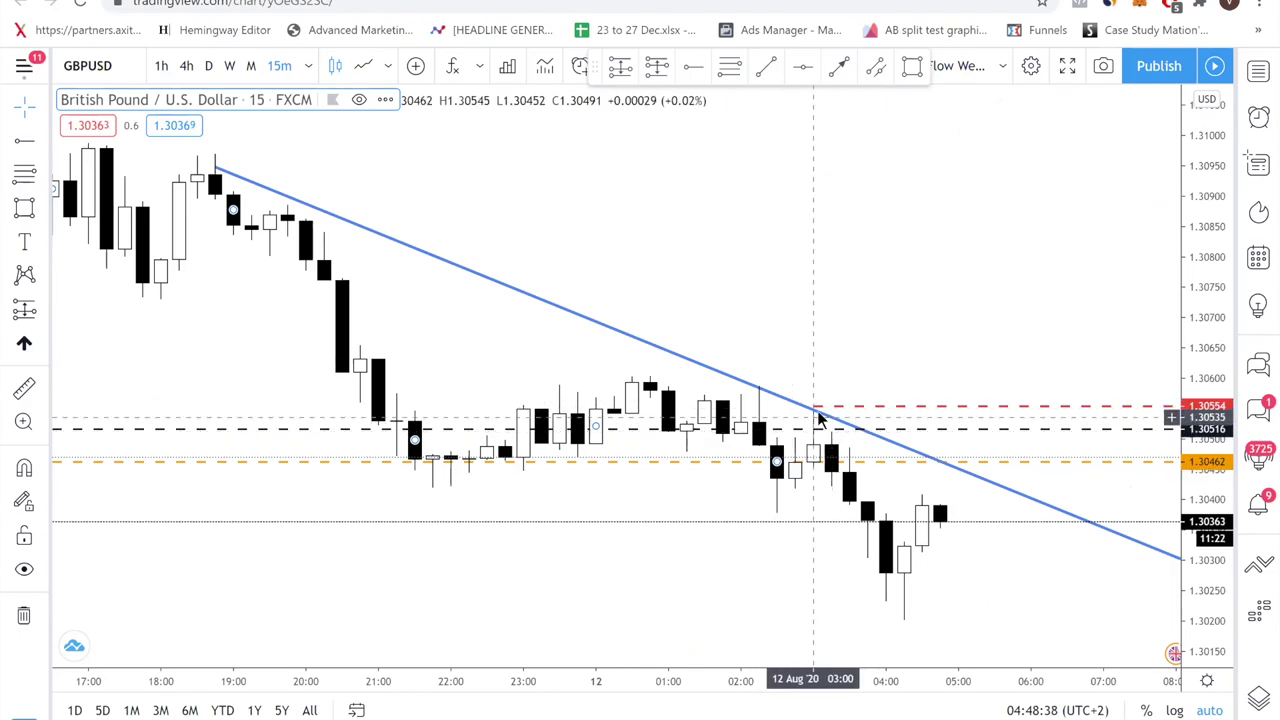
click(826, 414)
scroll(677, 387, down, 2)
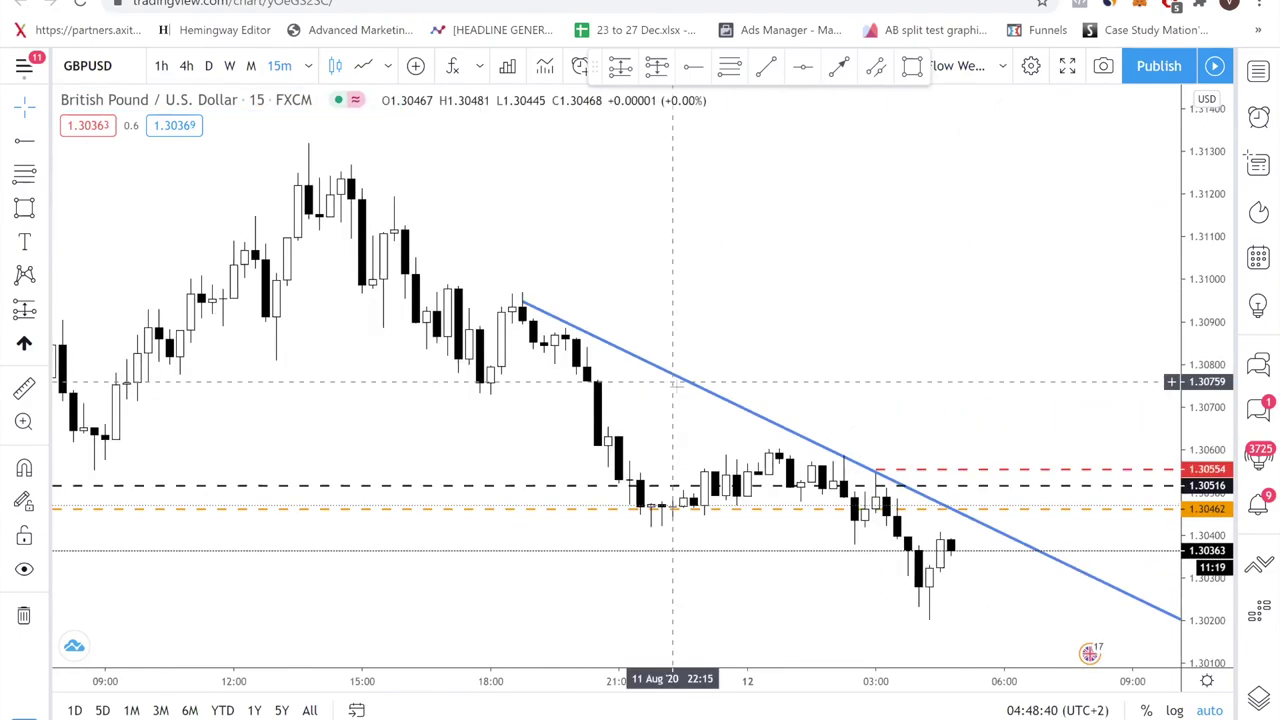
scroll(985, 310, down, 2)
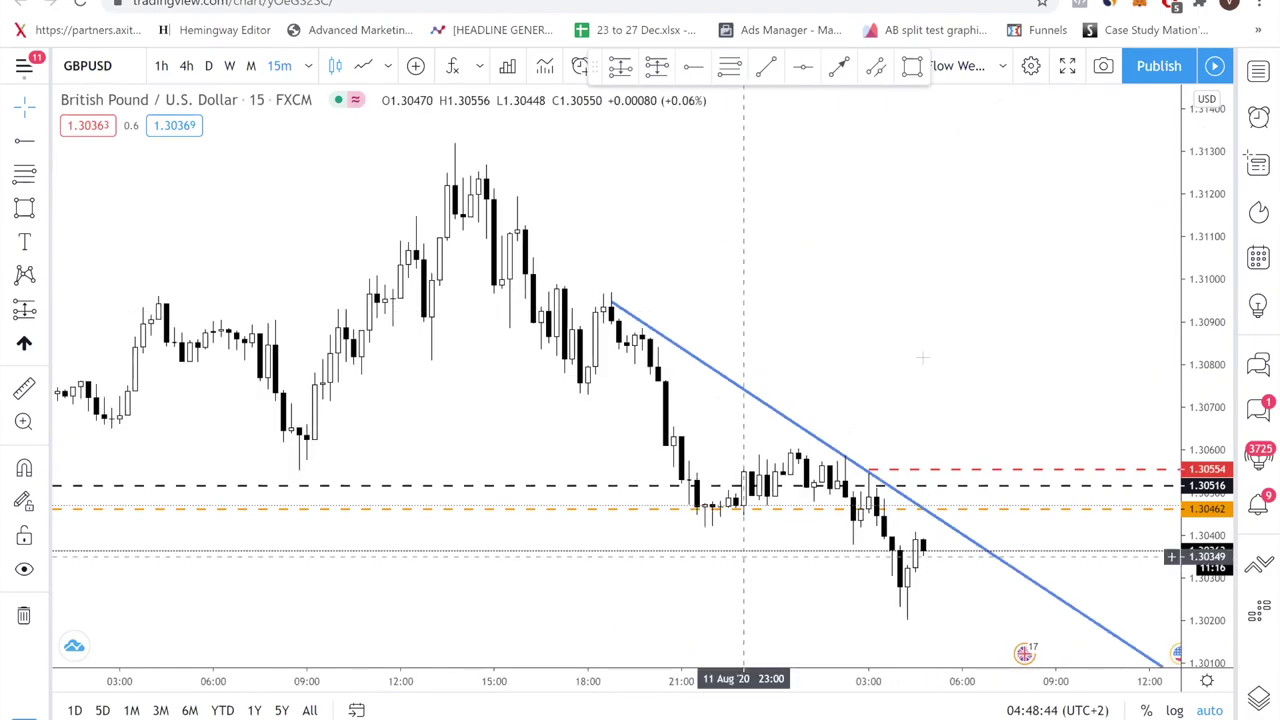
drag(994, 582, 972, 582)
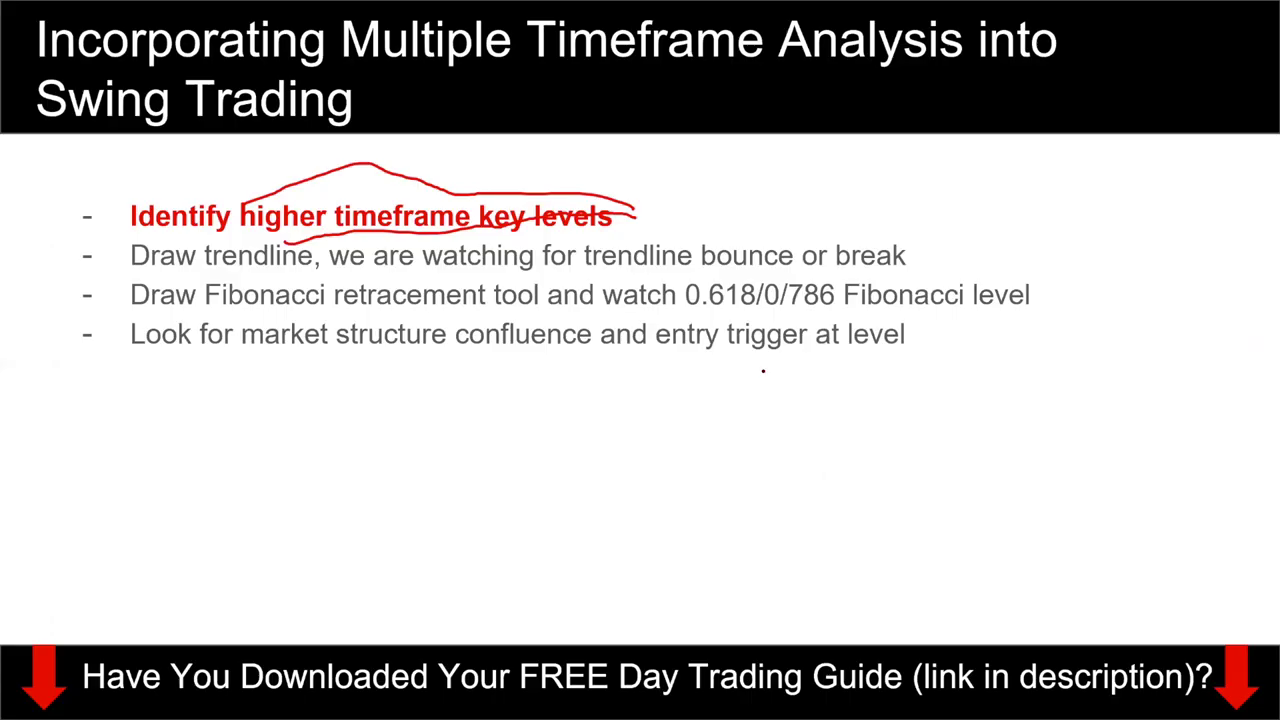
key(Right)
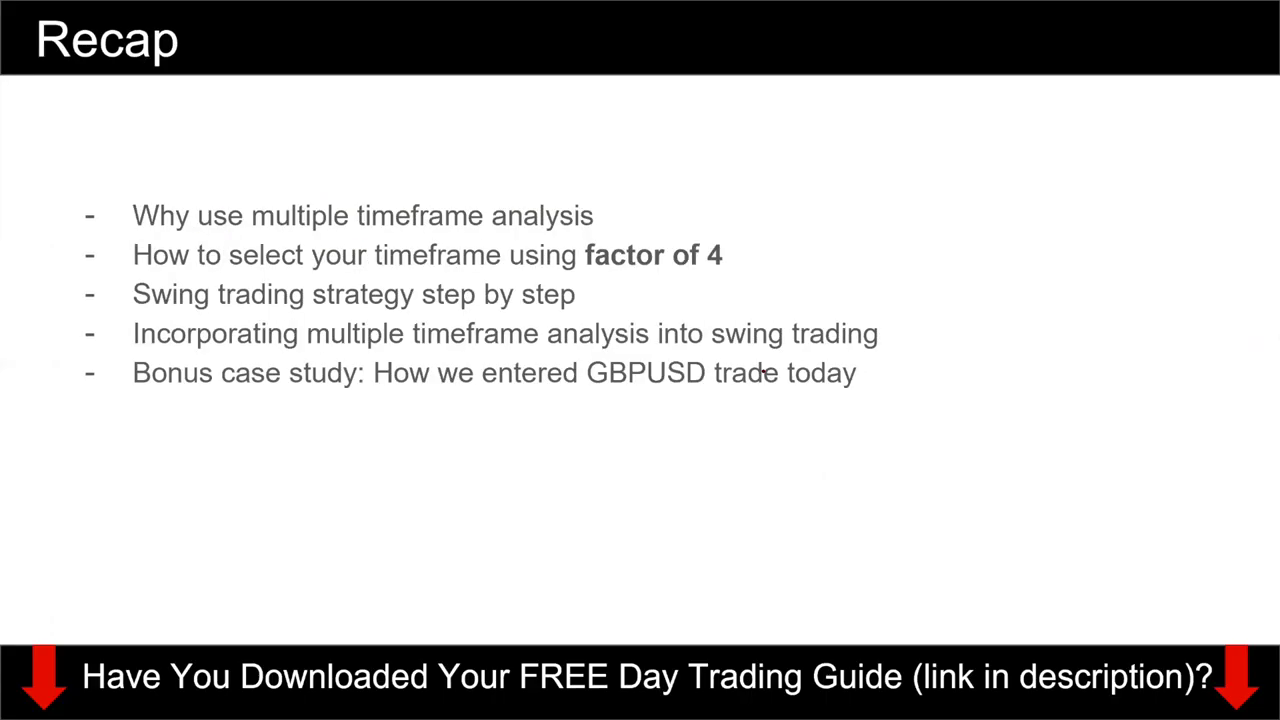